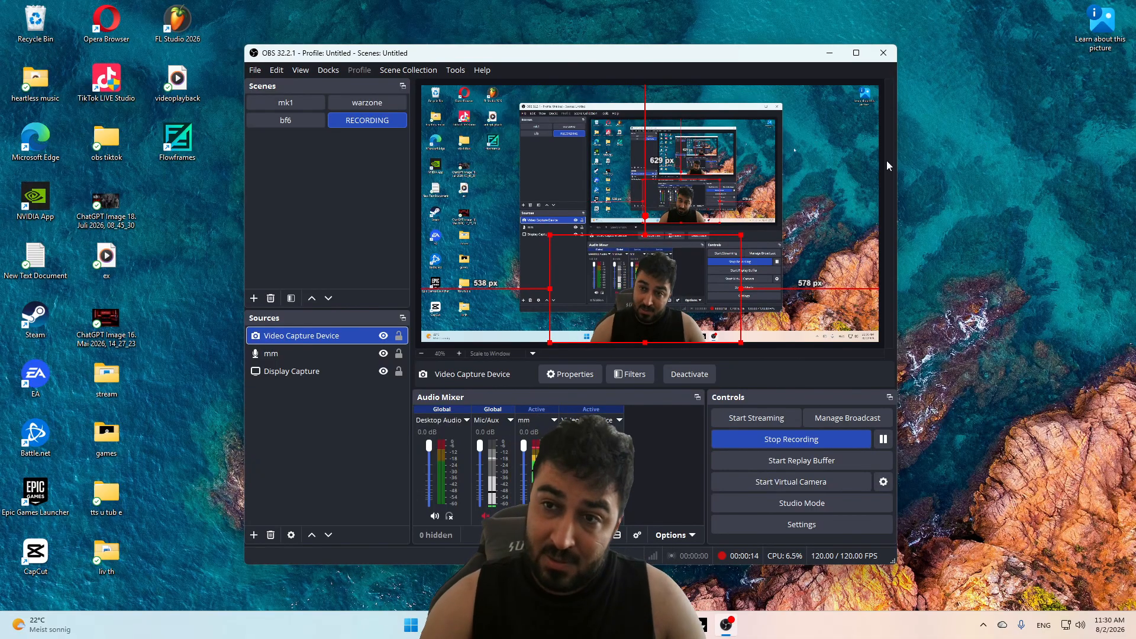
Step: Maximize the window and view the naming prompt for a new scene without creating one
{"action": "left_click", "coordinate": [855, 52]}
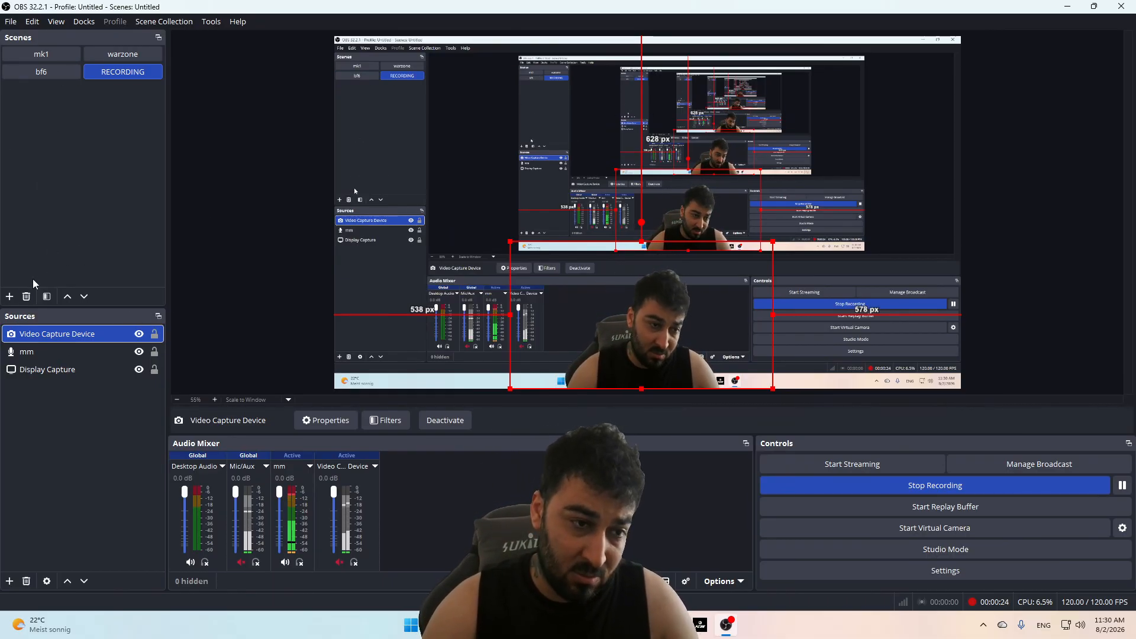
{"action": "left_click", "coordinate": [9, 297]}
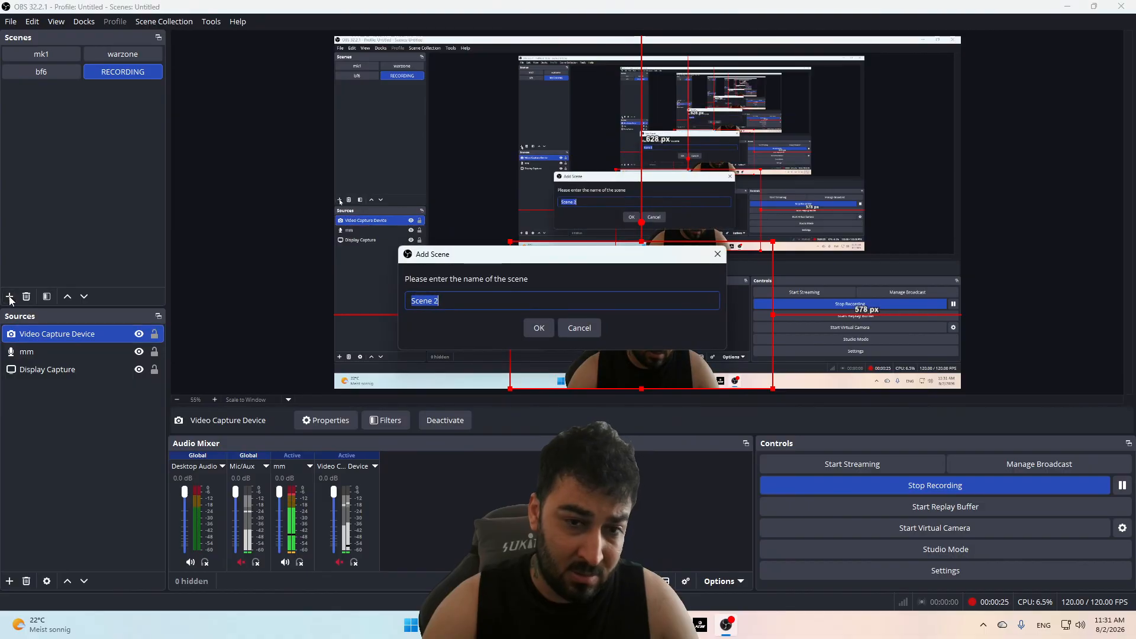
{"action": "left_click", "coordinate": [574, 328]}
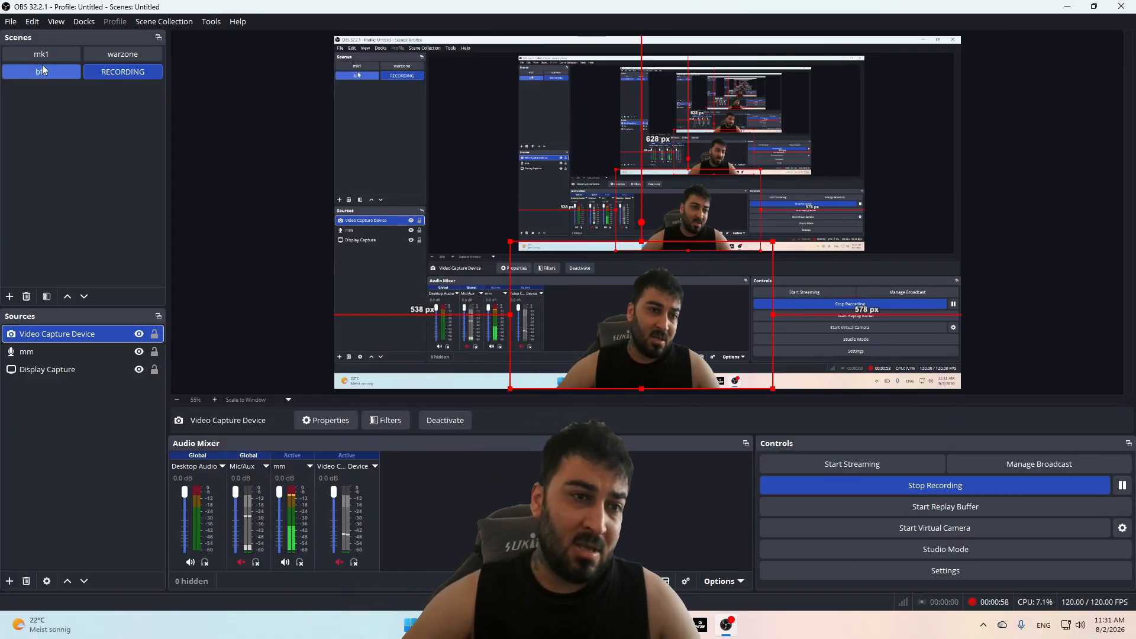
{"action": "left_click", "coordinate": [8, 296]}
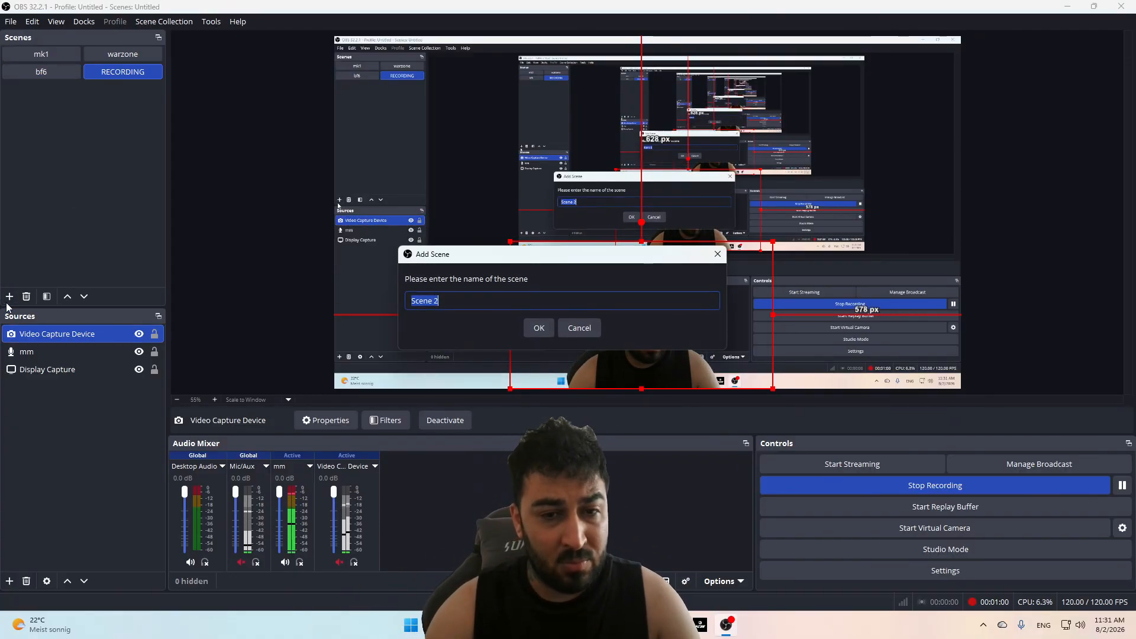
{"action": "left_click", "coordinate": [578, 328]}
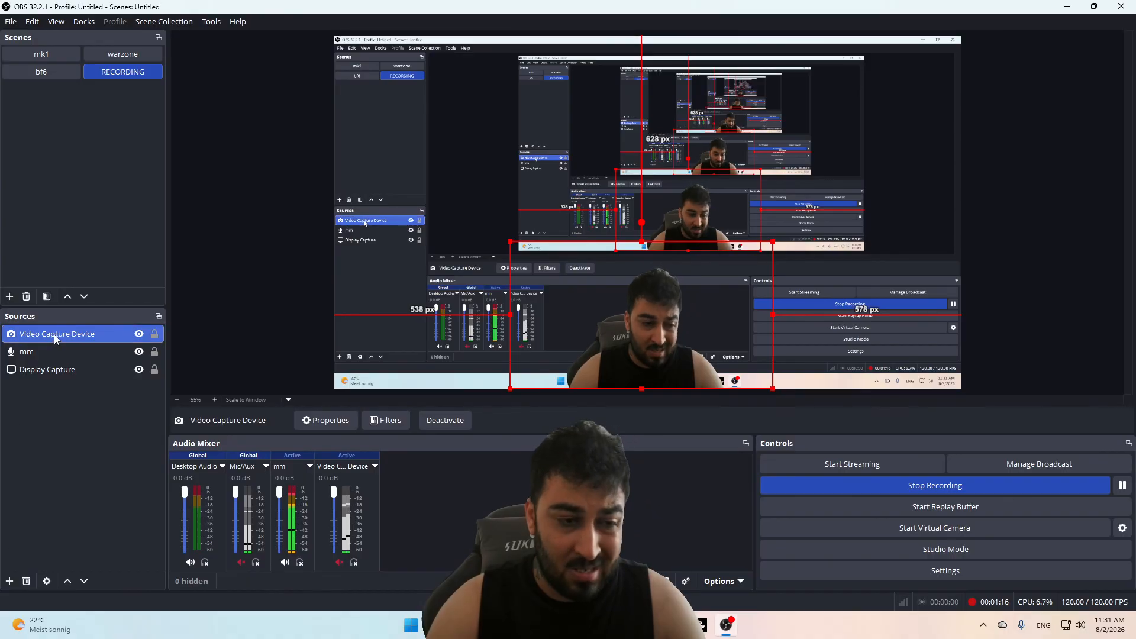
Step: Add a new Application Audio Capture (BETA) source, choose the window [SearchHost.exe]: Search, and discard the property changes
{"action": "left_click", "coordinate": [8, 581]}
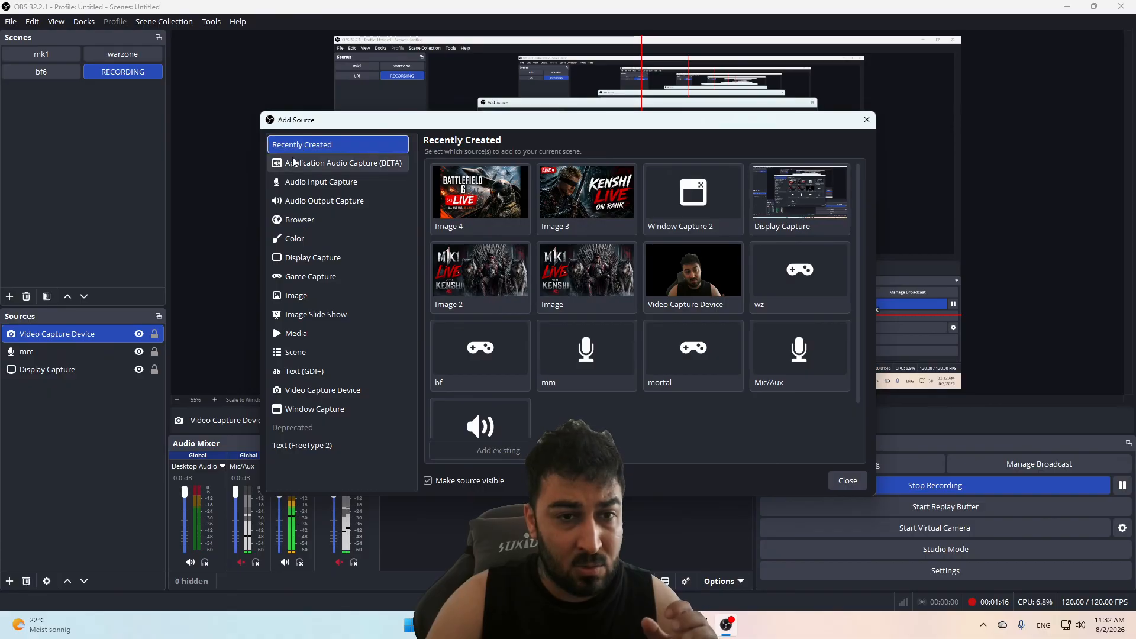
{"action": "left_click", "coordinate": [326, 167]}
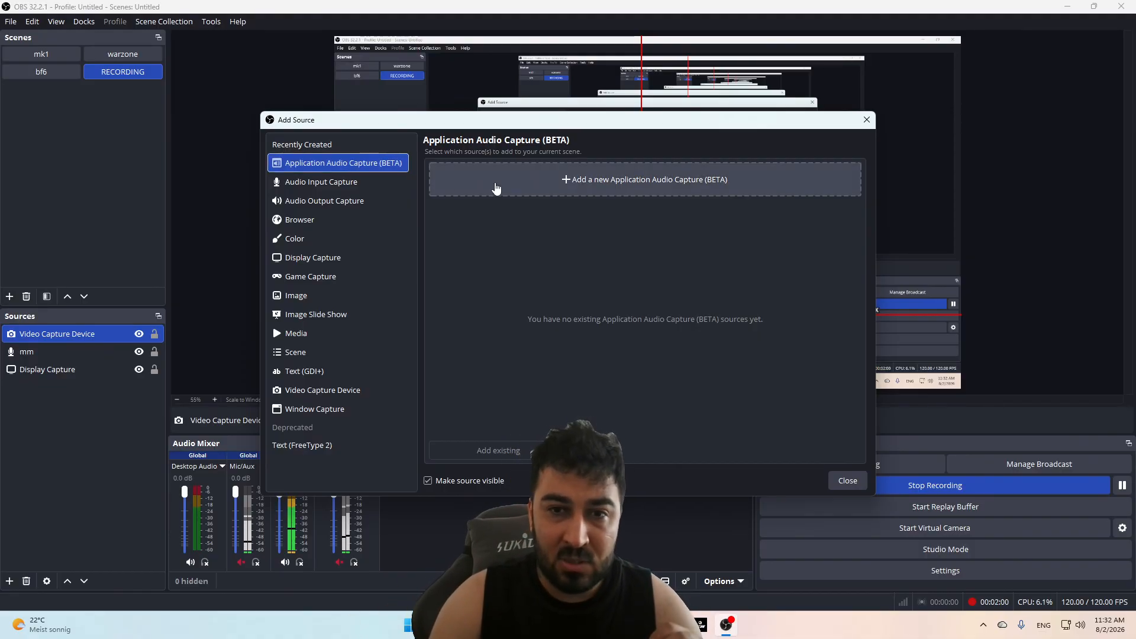
{"action": "left_click", "coordinate": [615, 179]}
{"action": "left_click", "coordinate": [491, 165]}
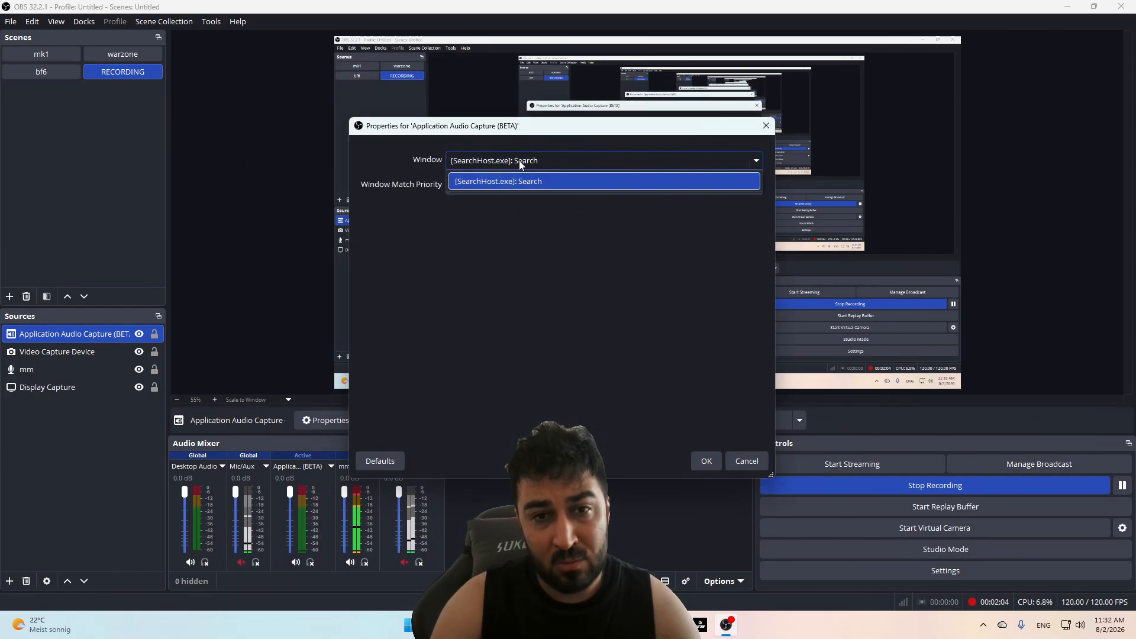
{"action": "left_click", "coordinate": [470, 181]}
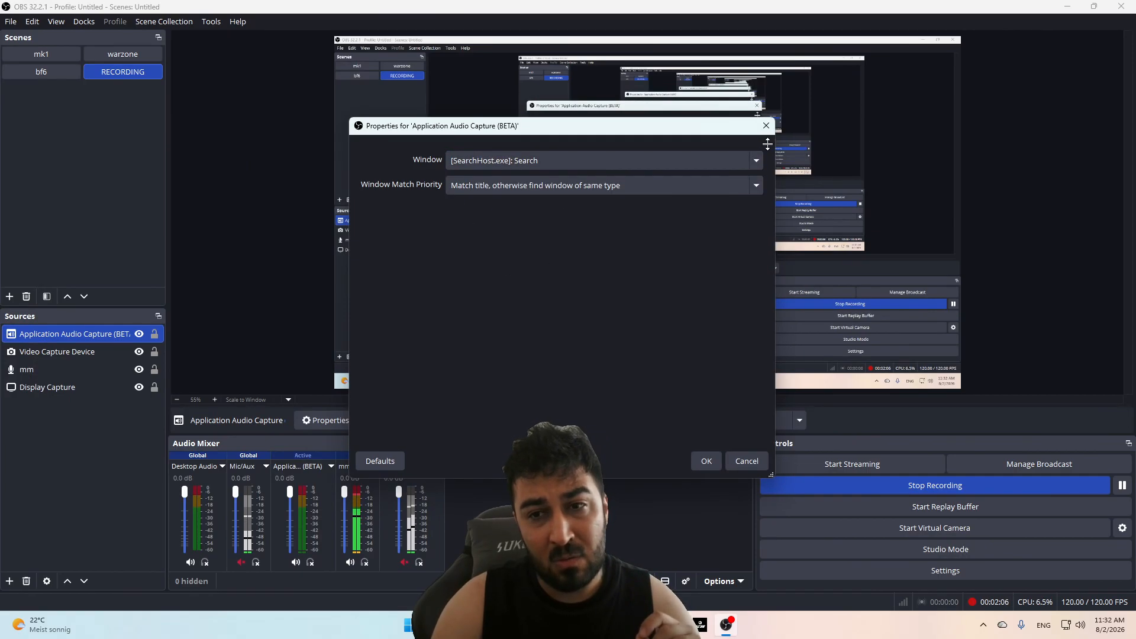
{"action": "left_click", "coordinate": [766, 125]}
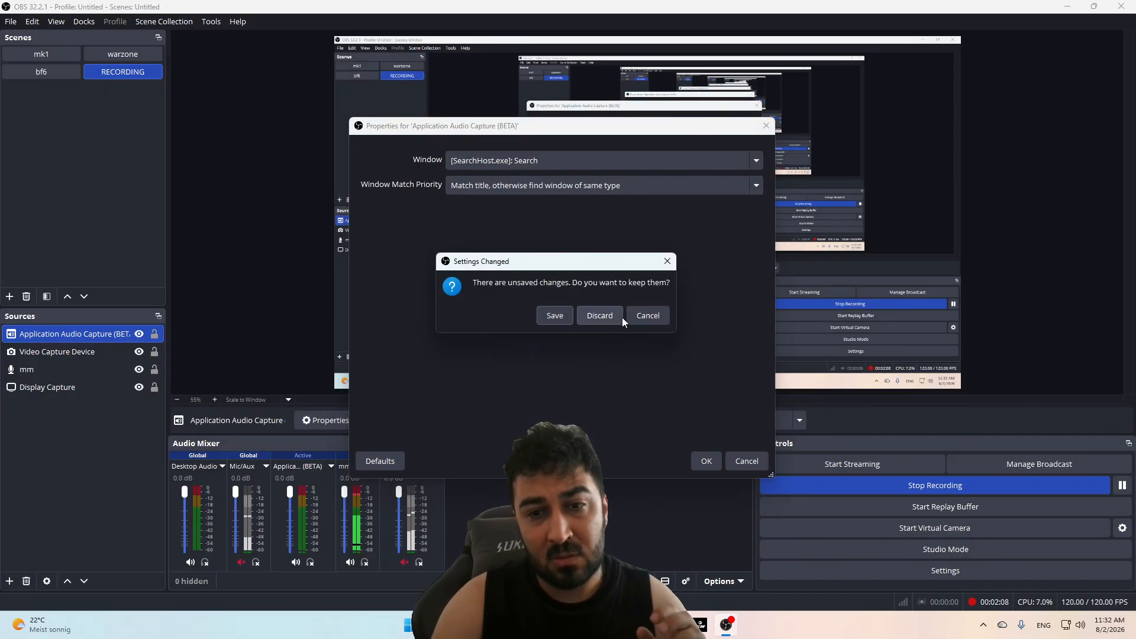
{"action": "left_click", "coordinate": [606, 316]}
Step: Remove the Application Audio Capture (BETA) source from the RECORDING scene
{"action": "right_click", "coordinate": [82, 333]}
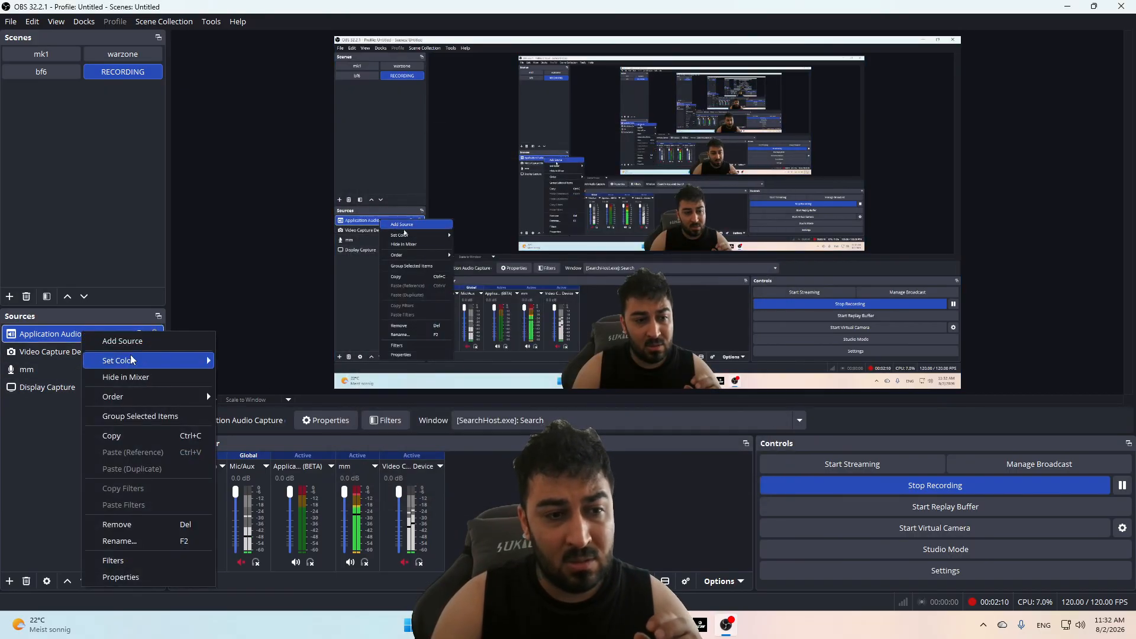
{"action": "left_click", "coordinate": [130, 542]}
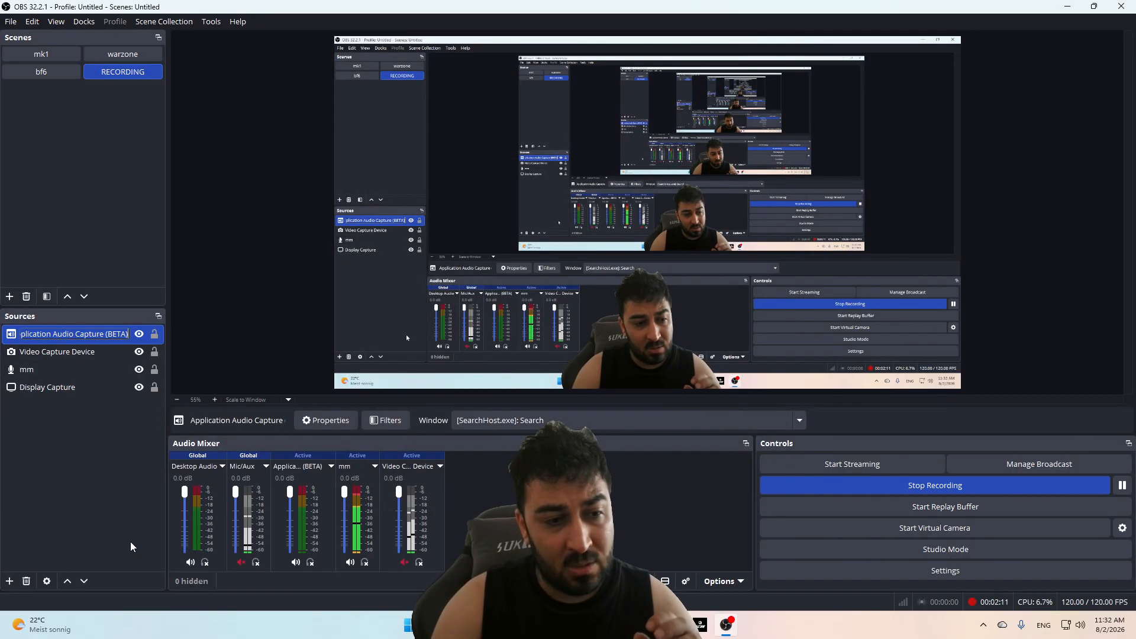
{"action": "right_click", "coordinate": [52, 340]}
{"action": "left_click", "coordinate": [87, 532]}
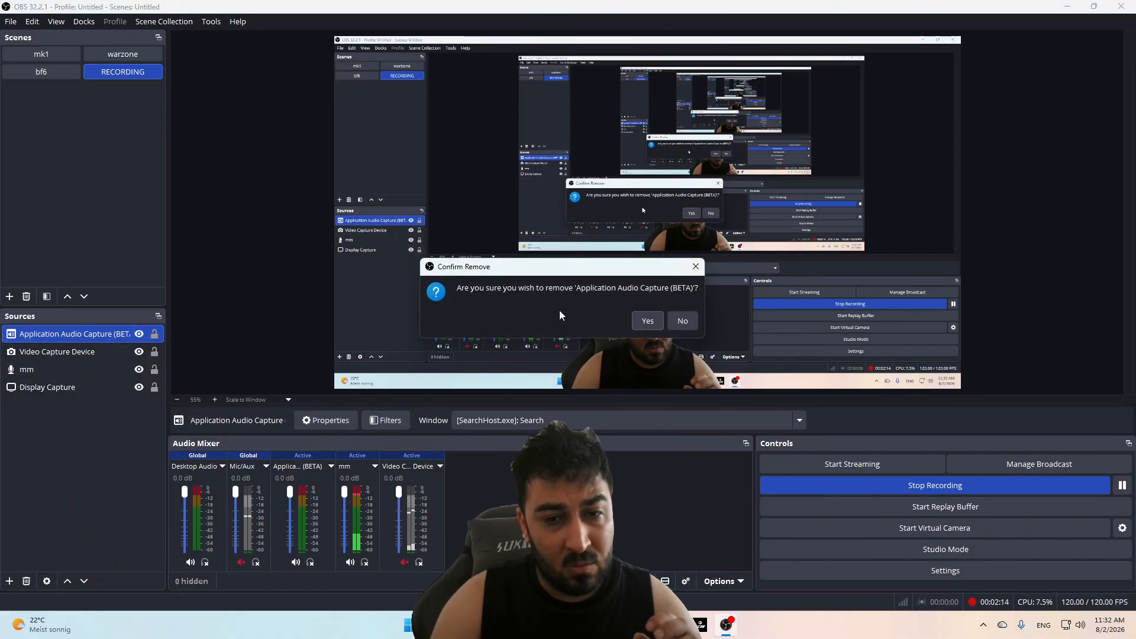
{"action": "left_click", "coordinate": [646, 320]}
Step: Examine the Audio Input Capture sources available to add, selecting the existing mm source without adding it
{"action": "left_click", "coordinate": [10, 581]}
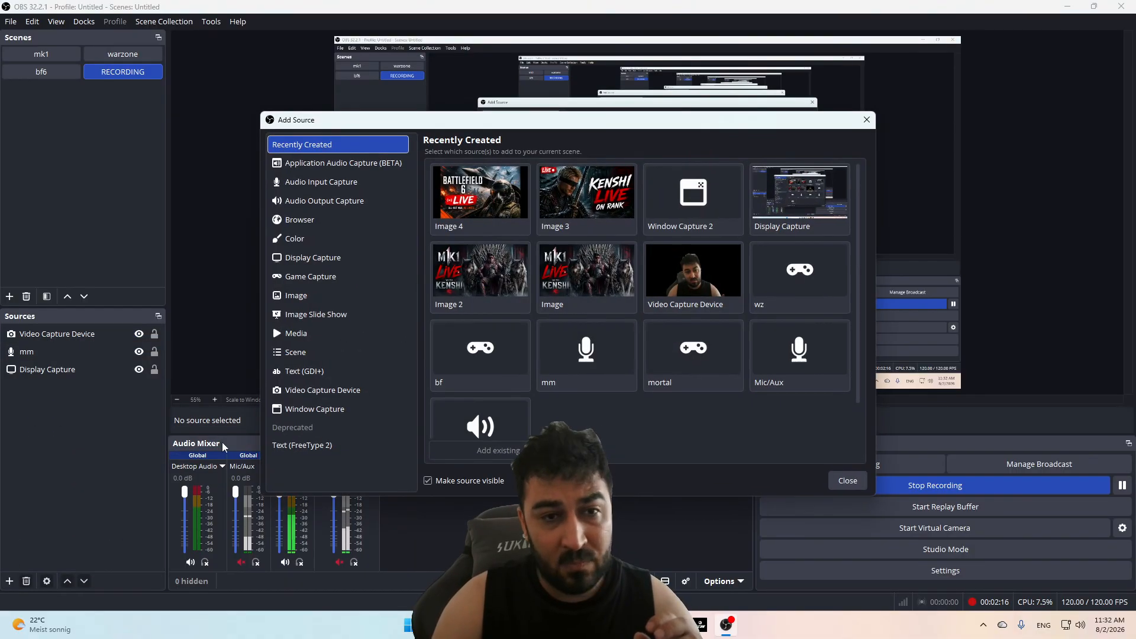
{"action": "left_click", "coordinate": [324, 183]}
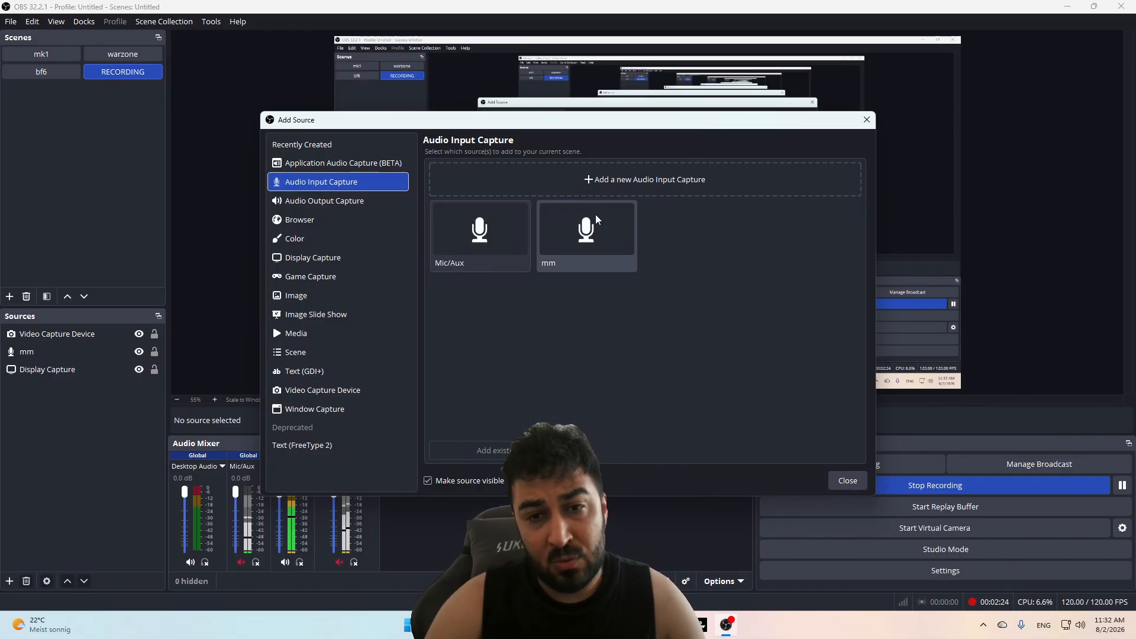
{"action": "left_click", "coordinate": [579, 247]}
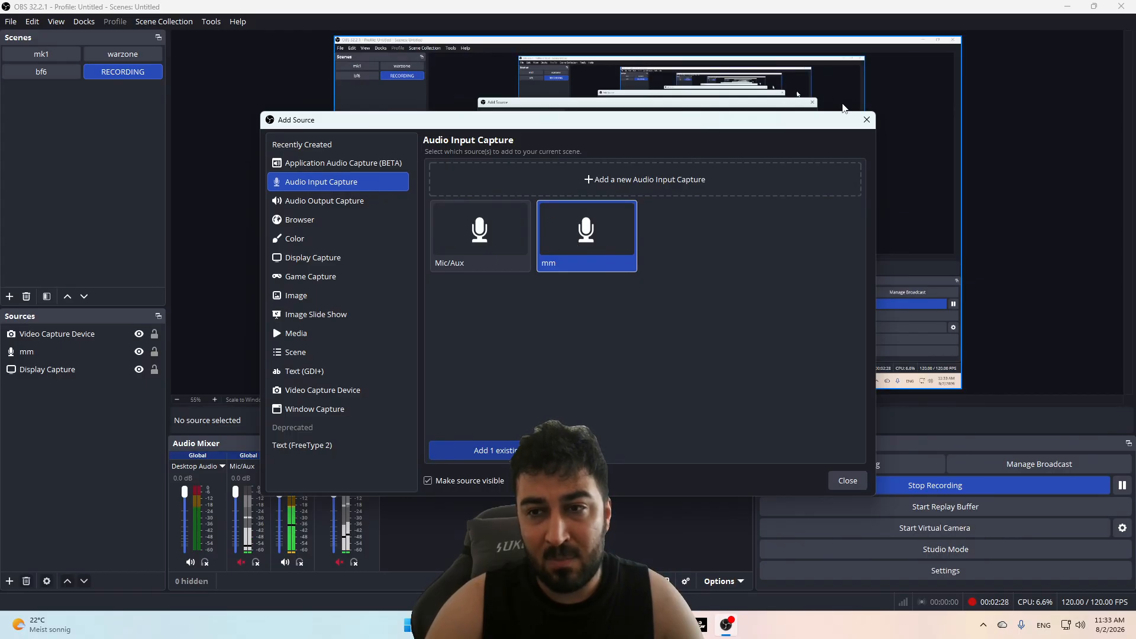
{"action": "left_click", "coordinate": [866, 120]}
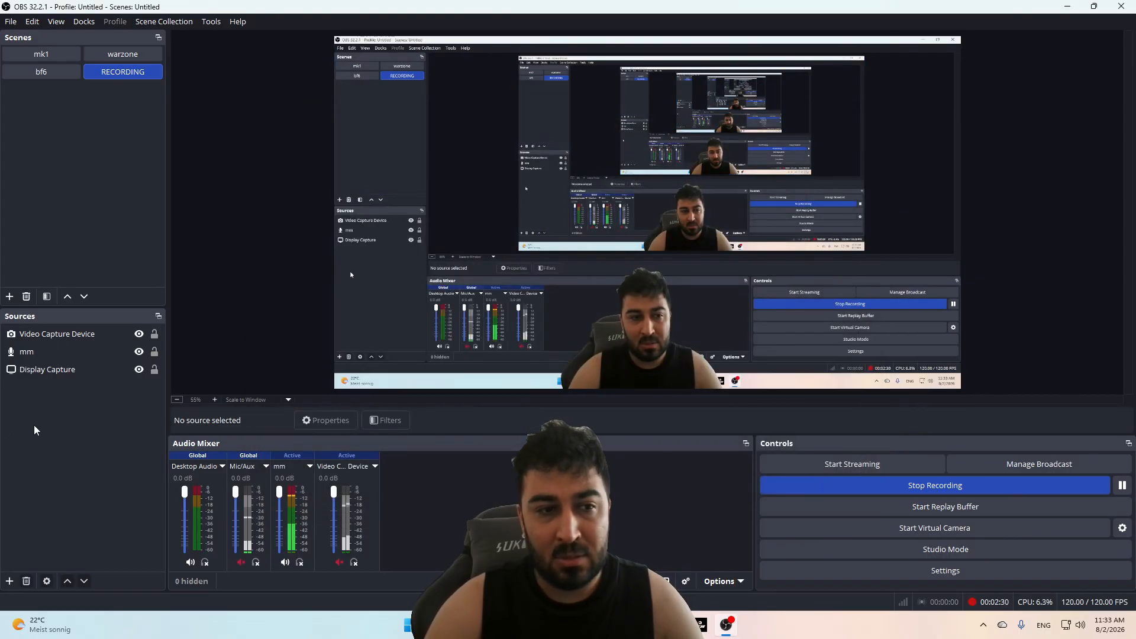
Step: Inspect the device choices in the mm microphone source's properties without changing the device
{"action": "left_click", "coordinate": [30, 353]}
{"action": "double_click", "coordinate": [29, 352]}
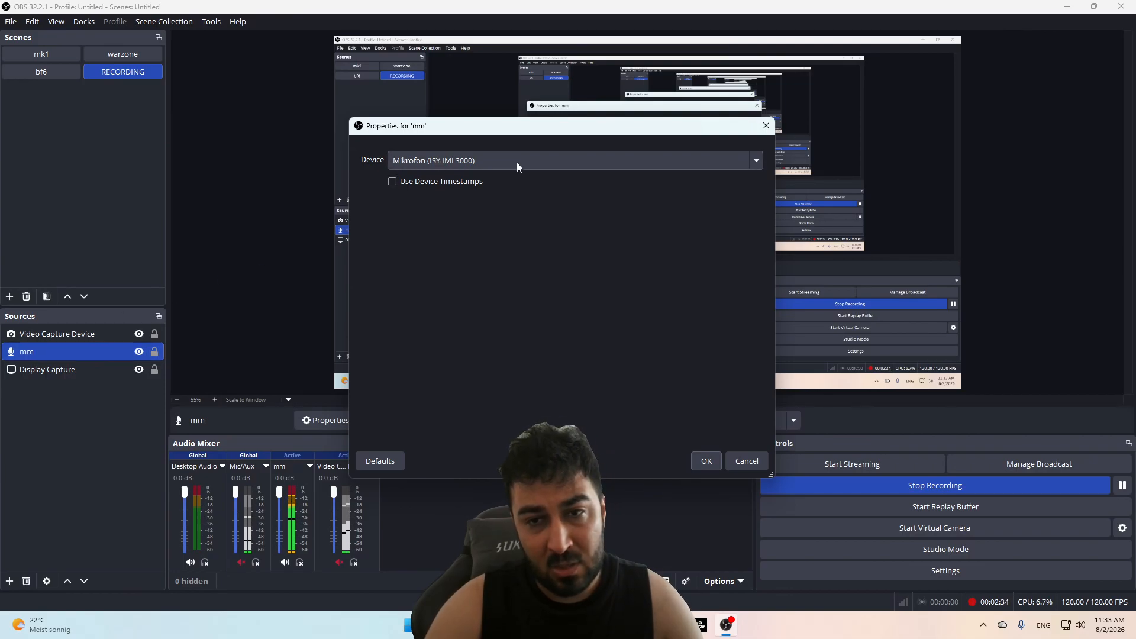
{"action": "left_click", "coordinate": [633, 165]}
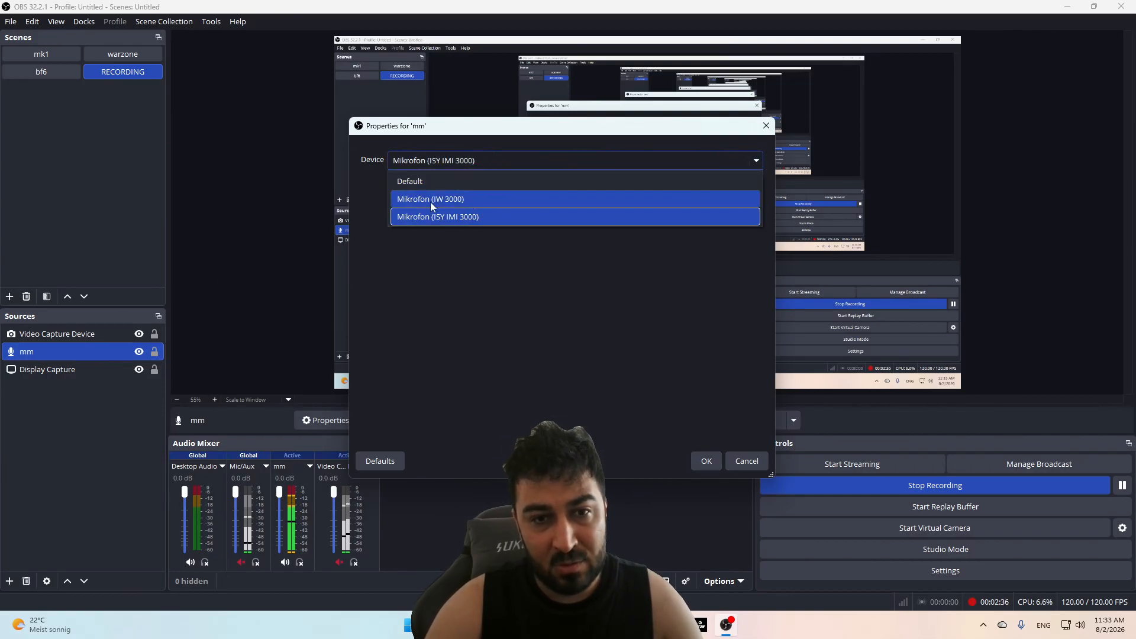
{"action": "left_click", "coordinate": [765, 127]}
{"action": "left_click", "coordinate": [766, 126]}
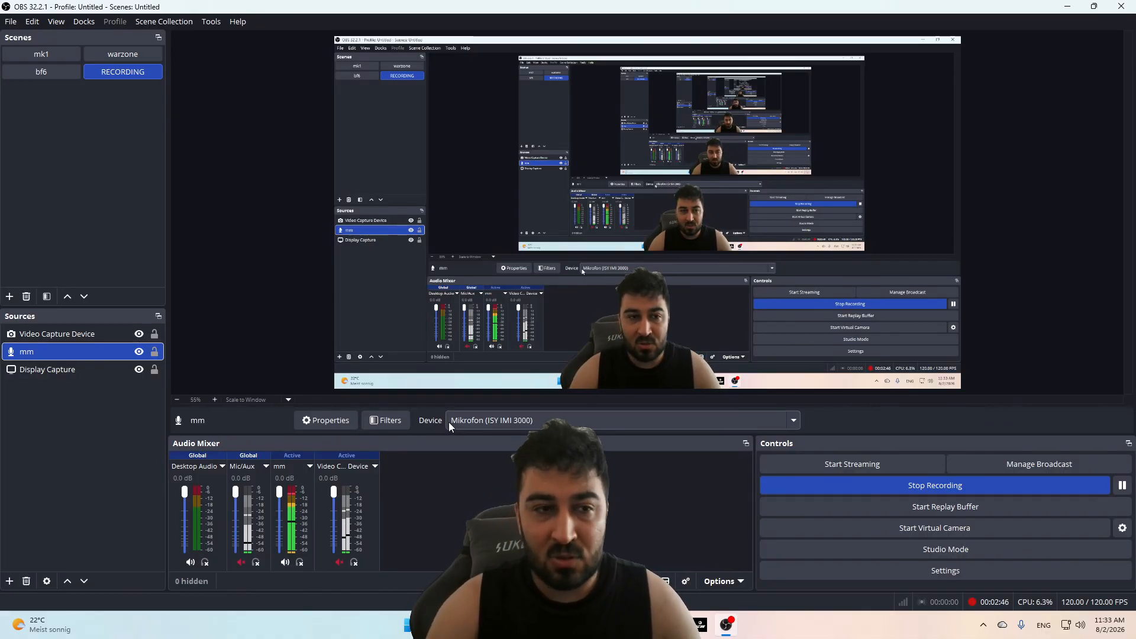
{"action": "double_click", "coordinate": [106, 352]}
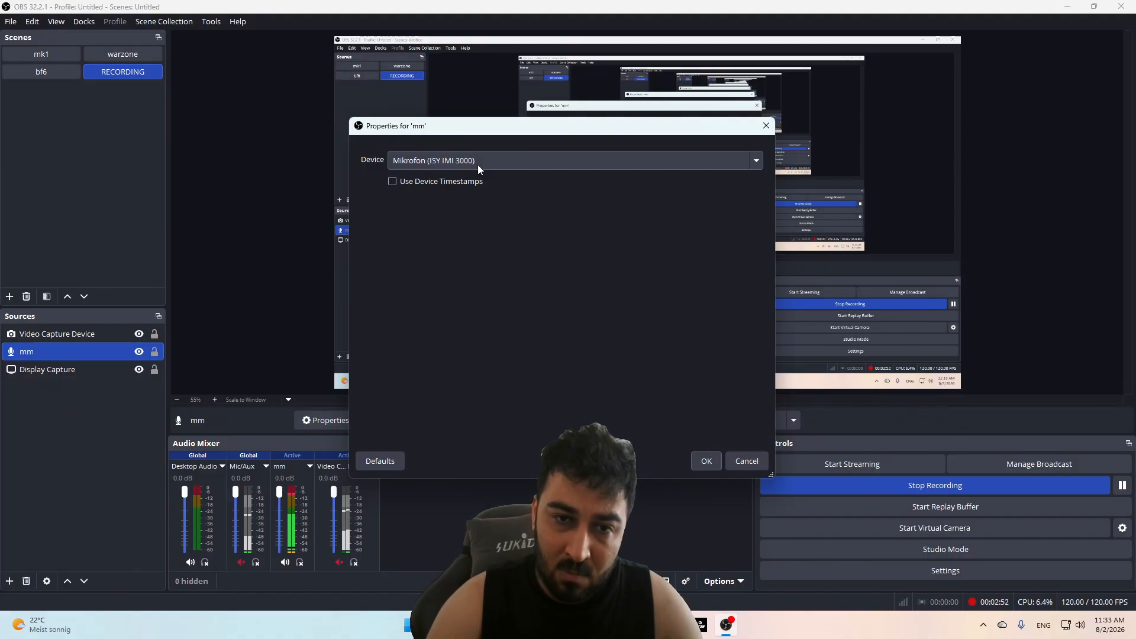
{"action": "left_click", "coordinate": [761, 468]}
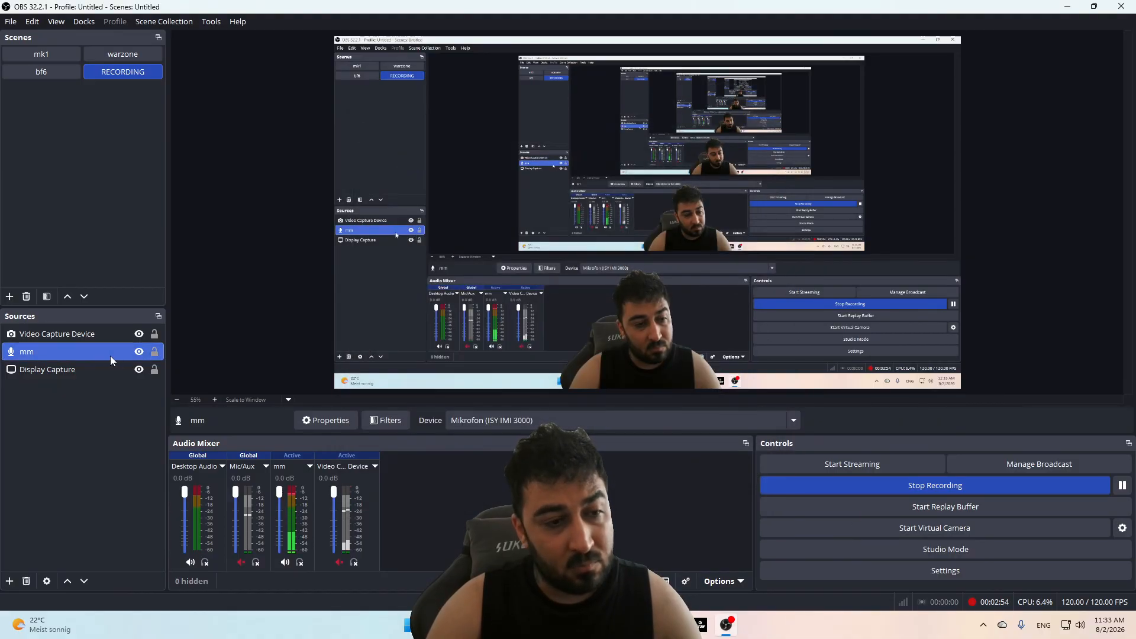
Step: Examine the Audio Output Capture options for adding a source, leaving the scene's sources as they are
{"action": "left_click", "coordinate": [10, 581]}
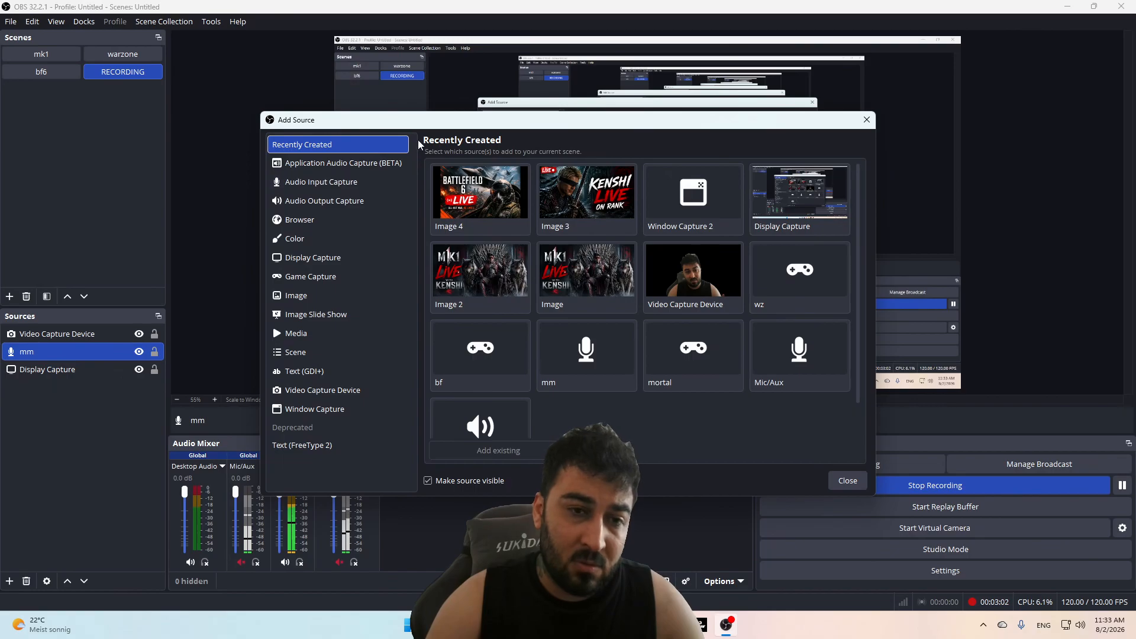
{"action": "left_click", "coordinate": [354, 199]}
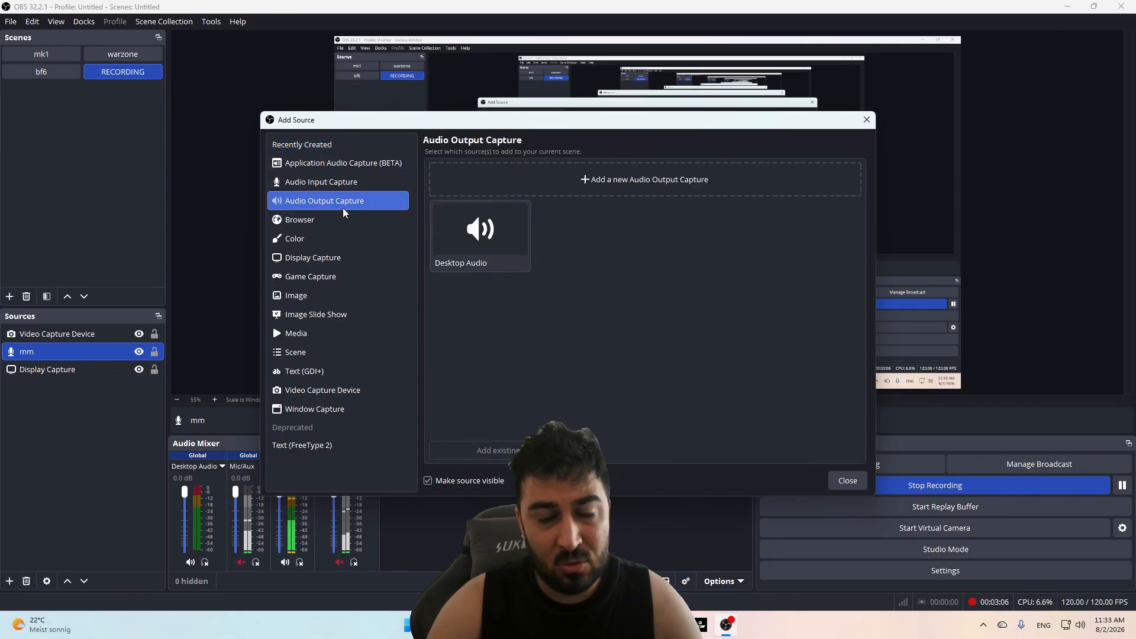
{"action": "key", "text": "Escape"}
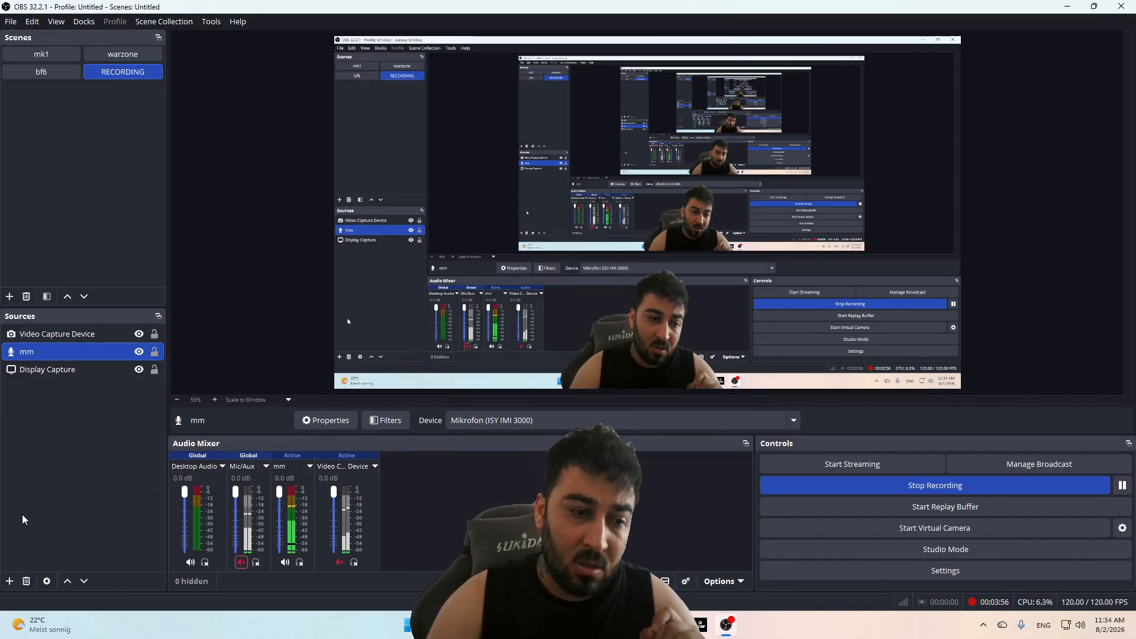
Step: Review the Audio Output Capture, Browser, Color and Display Capture source types, and select the scene's existing Display Capture source
{"action": "left_click", "coordinate": [11, 580]}
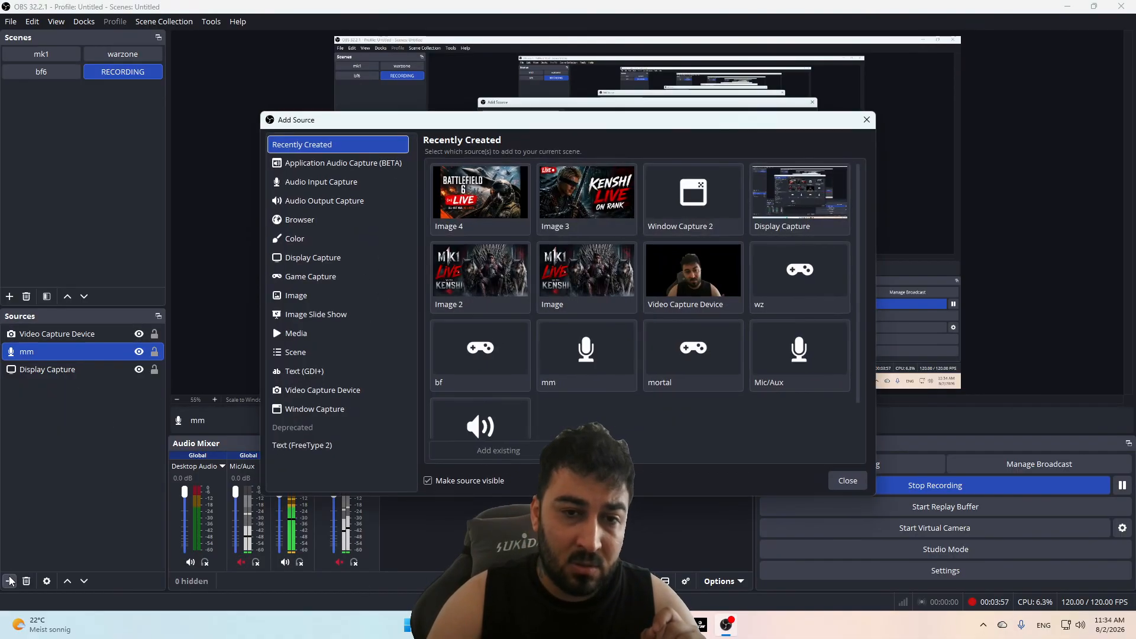
{"action": "left_click", "coordinate": [319, 205]}
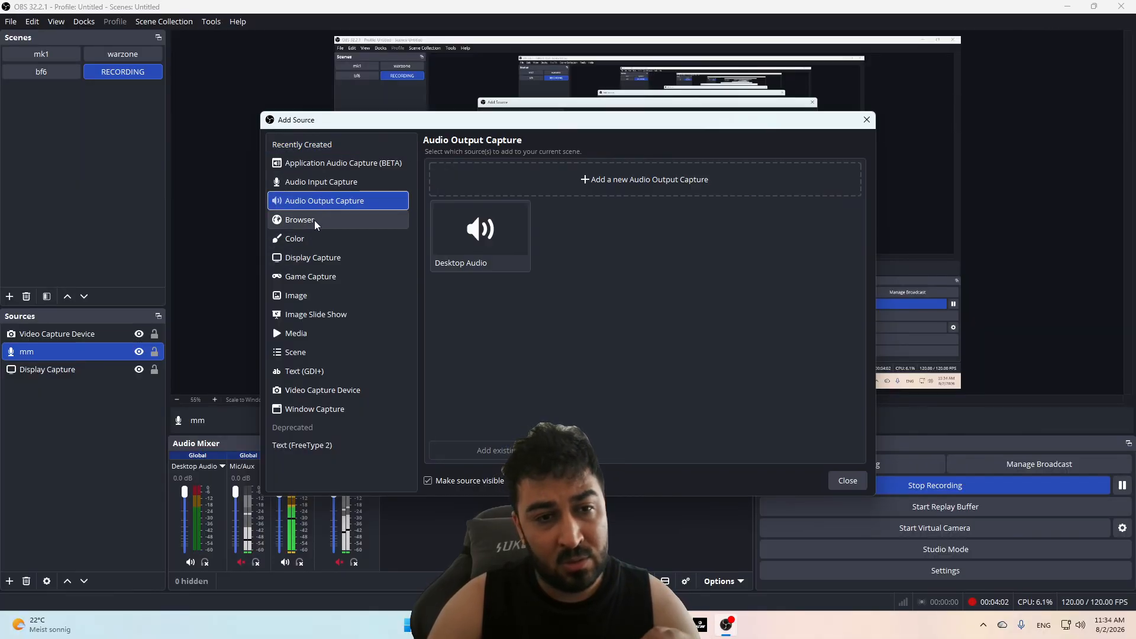
{"action": "left_click", "coordinate": [316, 222]}
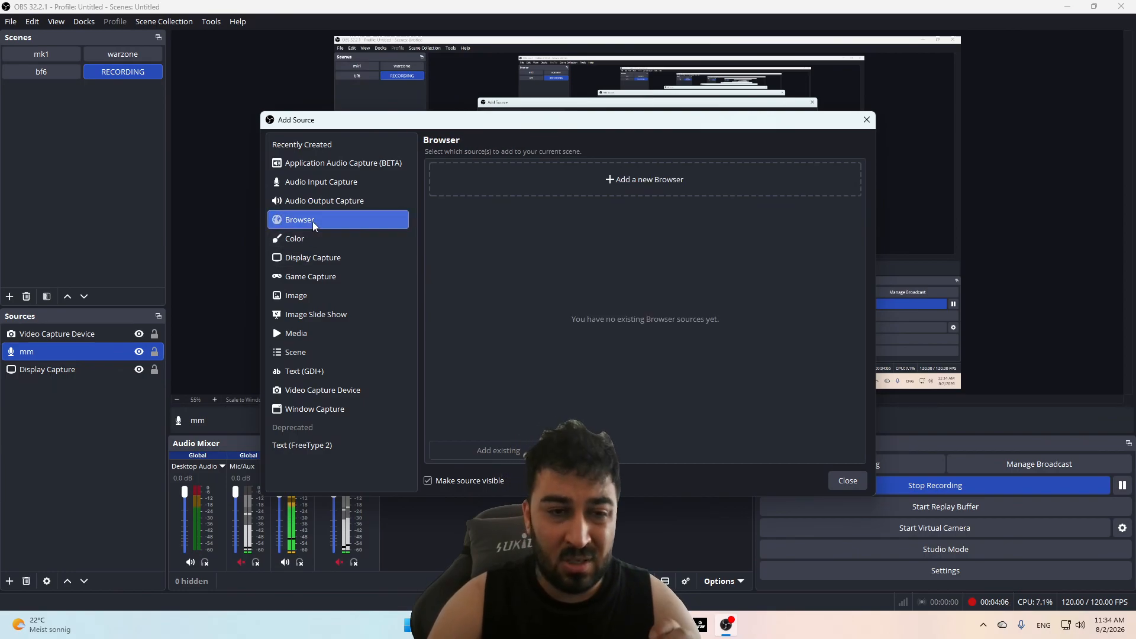
{"action": "left_click", "coordinate": [309, 237]}
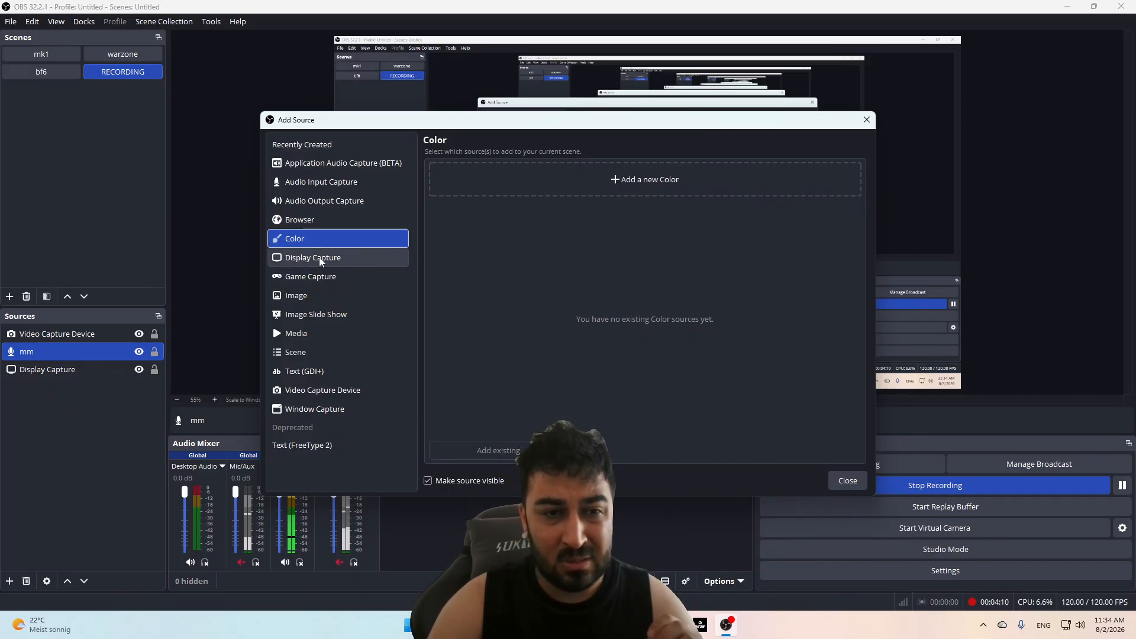
{"action": "left_click", "coordinate": [321, 260]}
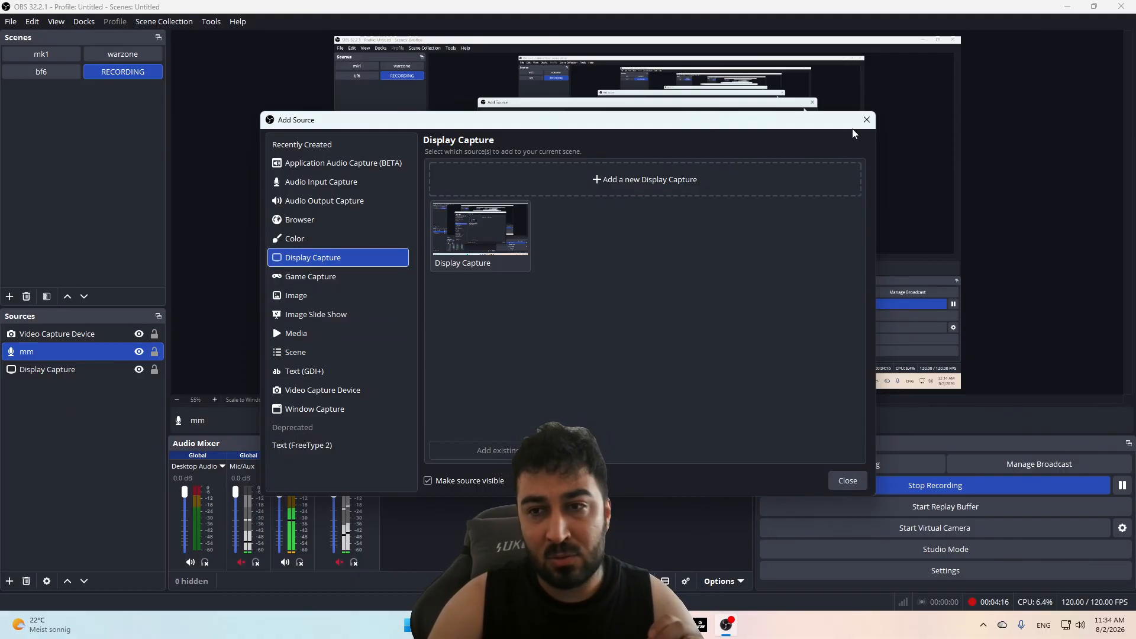
{"action": "left_click", "coordinate": [867, 119]}
{"action": "left_click", "coordinate": [47, 369]}
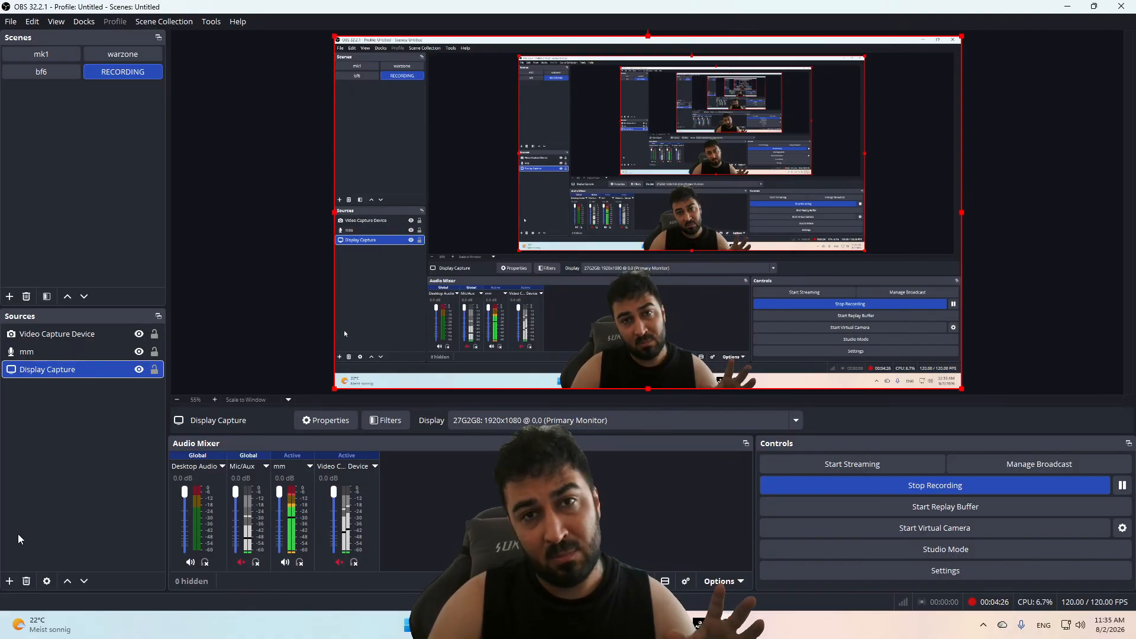
Step: Add a new Game Capture source, try the Capture specific window mode, inspect its window choices, and cancel the properties
{"action": "left_click", "coordinate": [9, 582]}
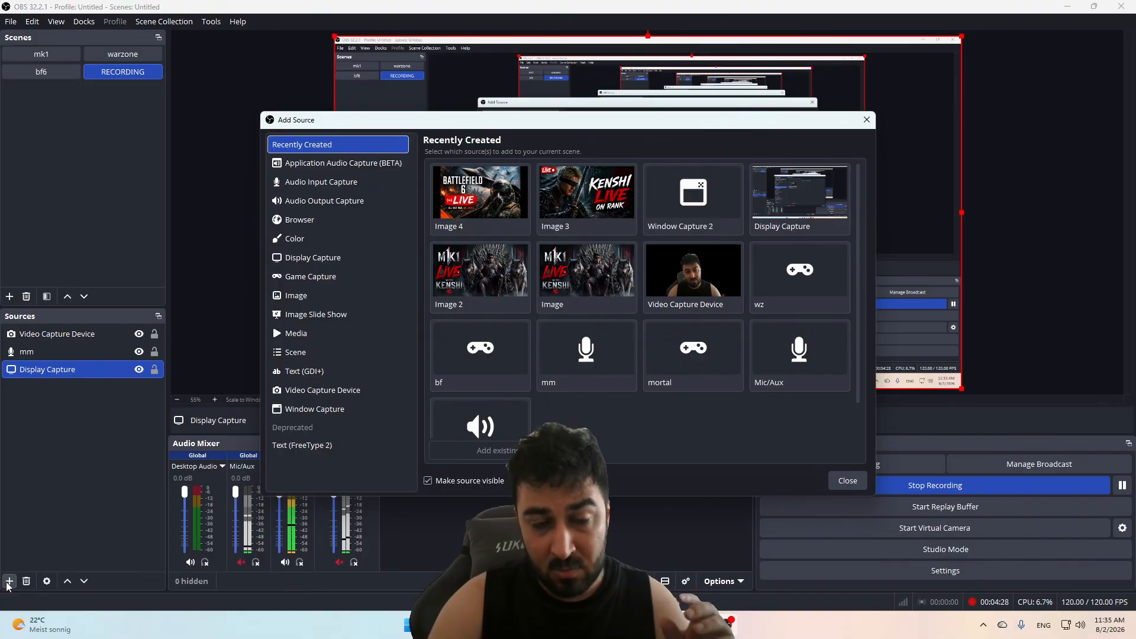
{"action": "left_click", "coordinate": [323, 277]}
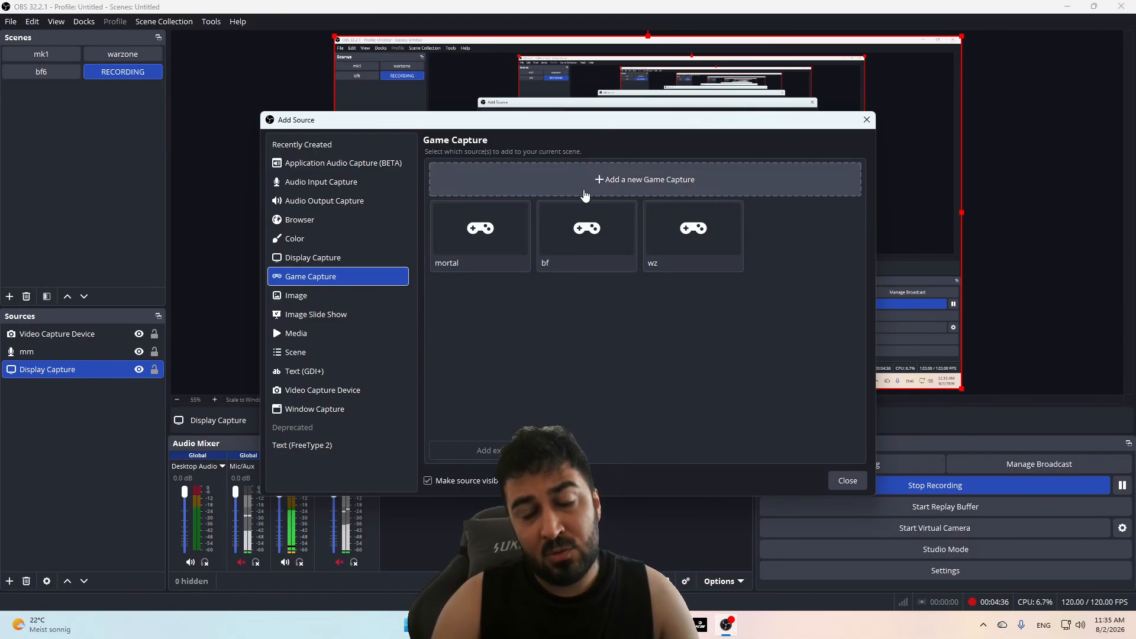
{"action": "left_click", "coordinate": [585, 194]}
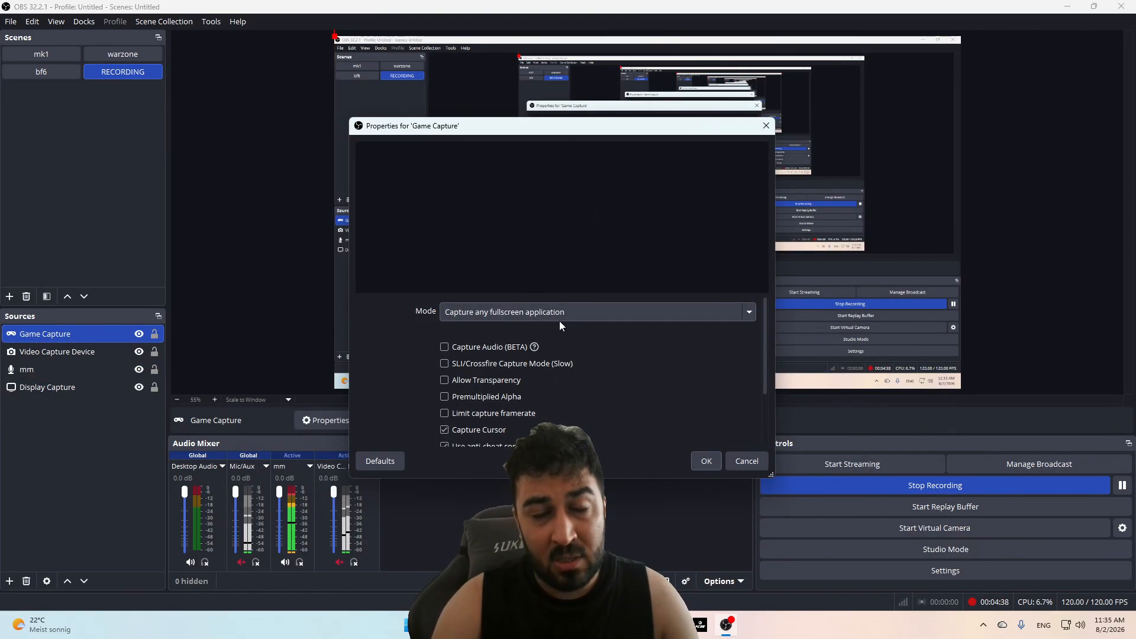
{"action": "left_click", "coordinate": [559, 321]}
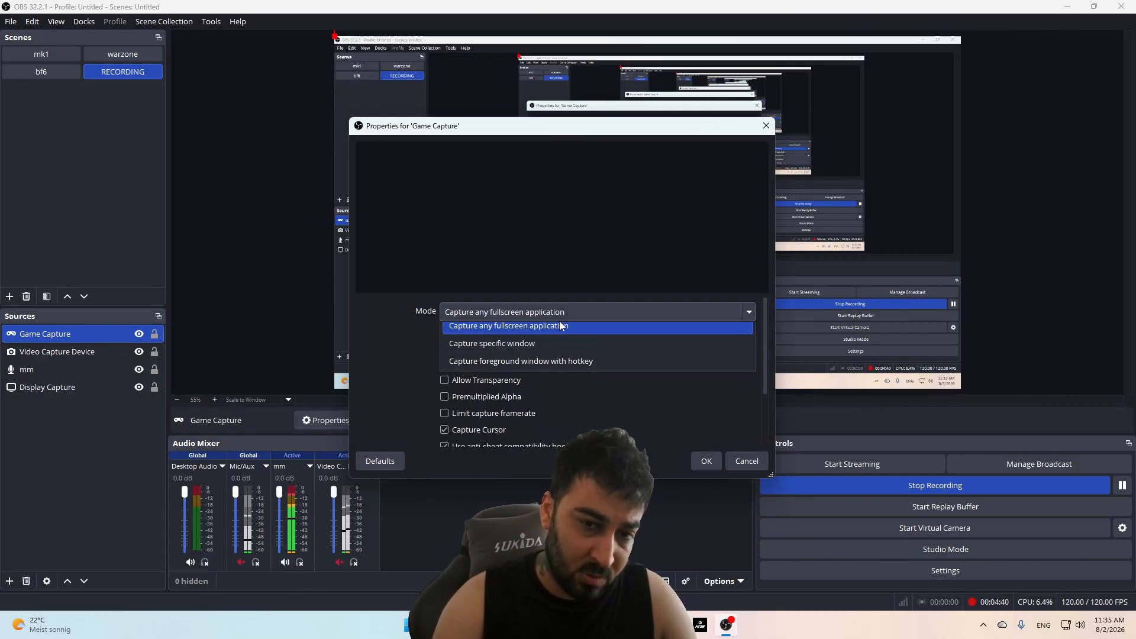
{"action": "left_click", "coordinate": [478, 352]}
{"action": "left_click", "coordinate": [507, 338]}
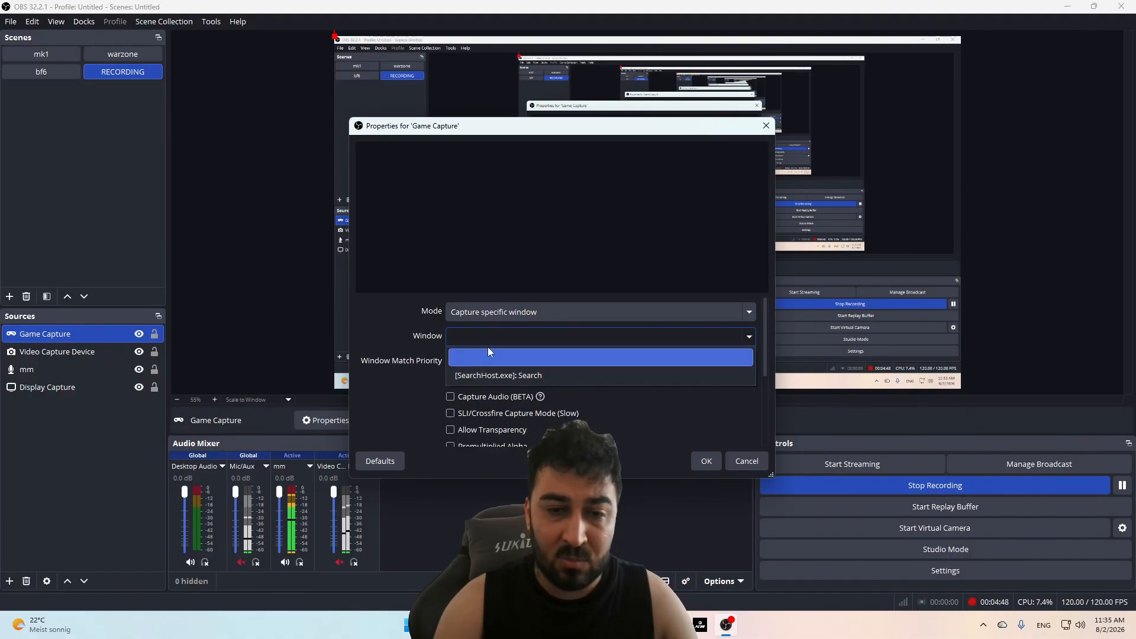
{"action": "left_click", "coordinate": [733, 465]}
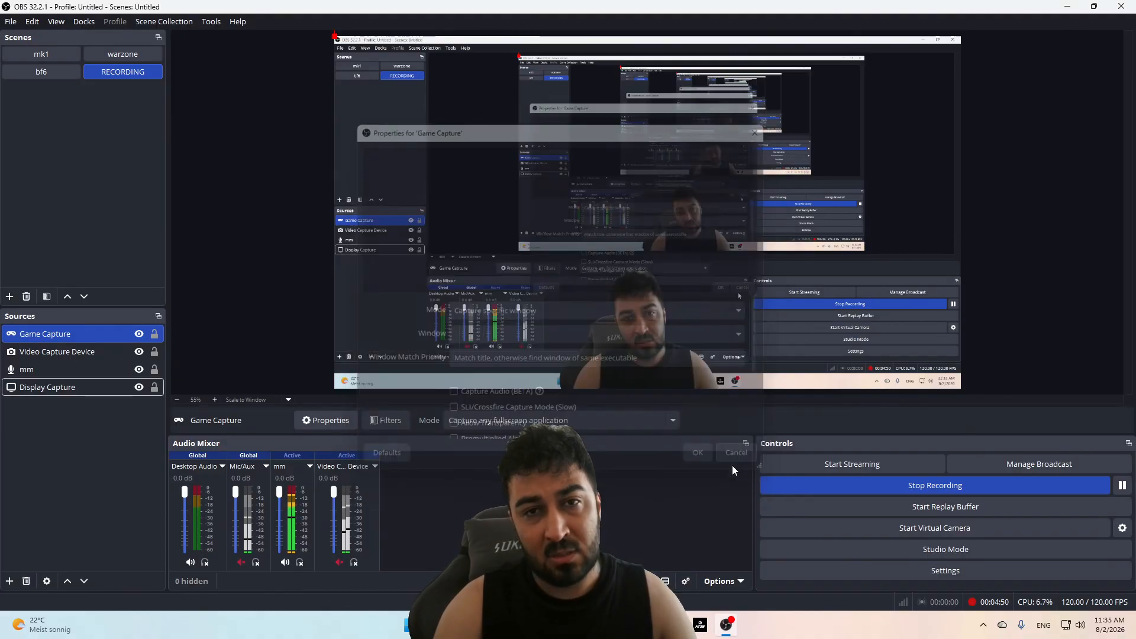
Step: Remove the Game Capture source from the RECORDING scene
{"action": "right_click", "coordinate": [47, 335]}
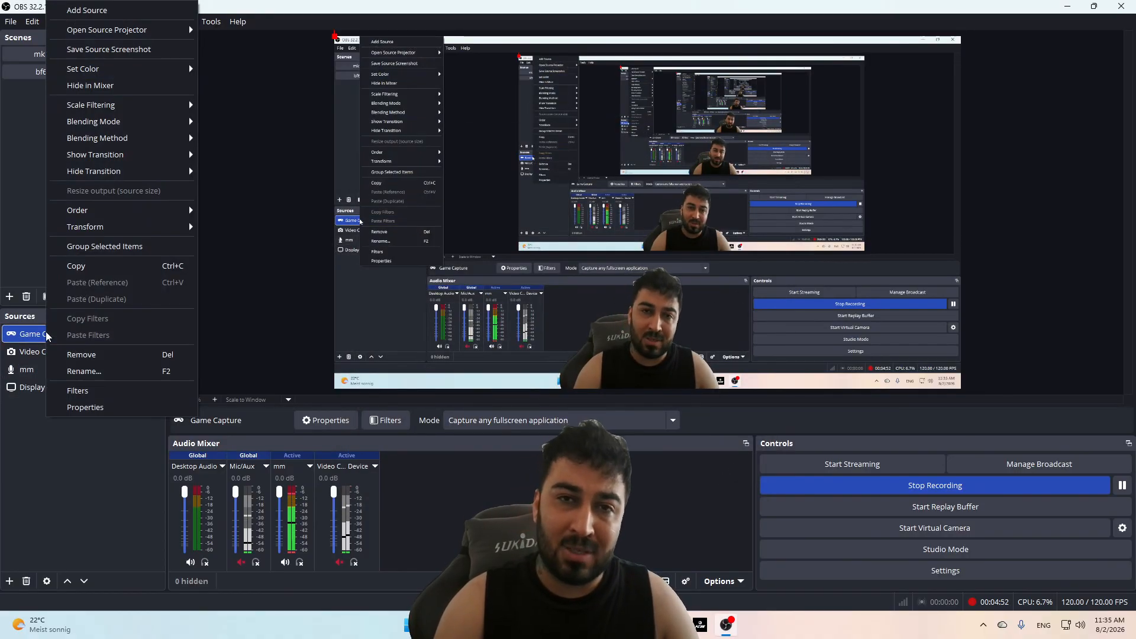
{"action": "left_click", "coordinate": [65, 355]}
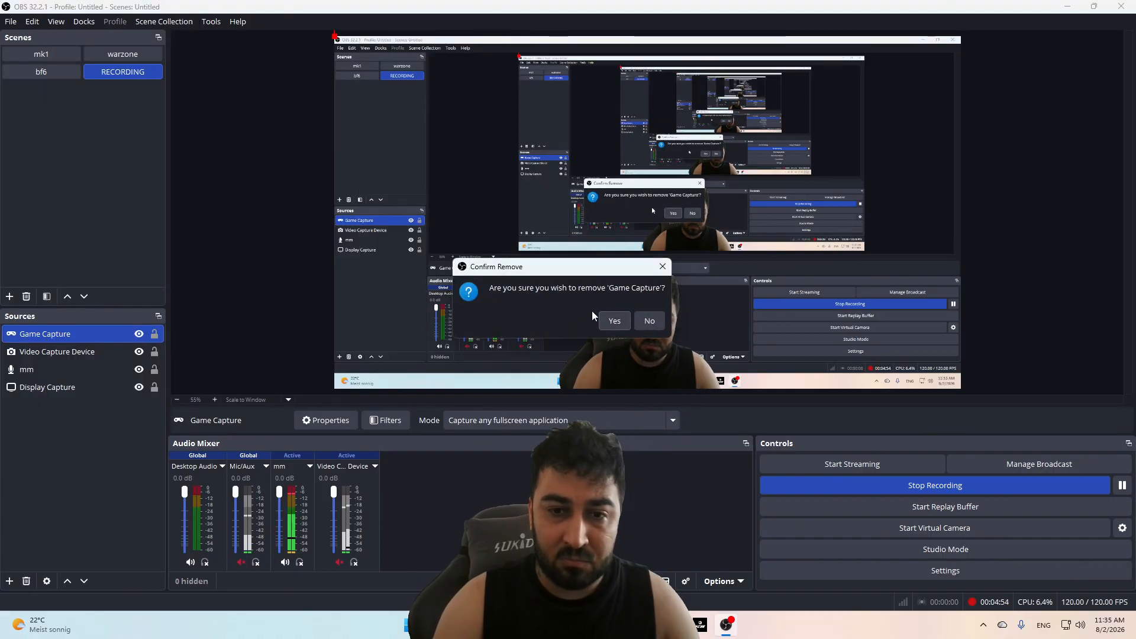
{"action": "left_click", "coordinate": [615, 322]}
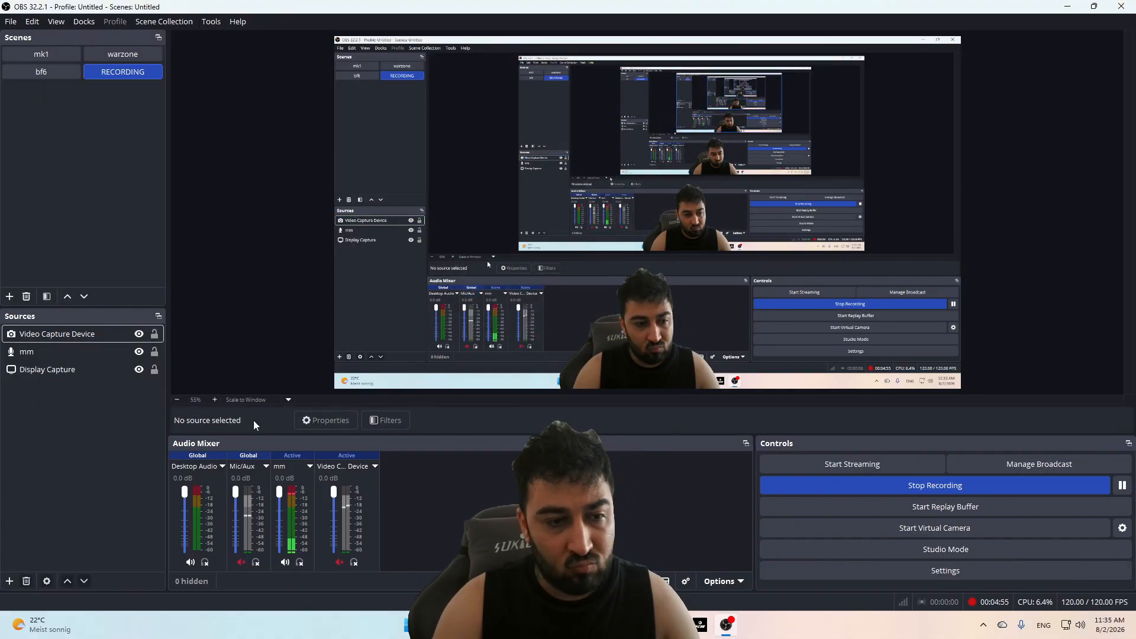
Step: Review the Image, Image Slide Show, Media, Scene, Text (GDI+) and Video Capture Device source types available to add
{"action": "left_click", "coordinate": [9, 581]}
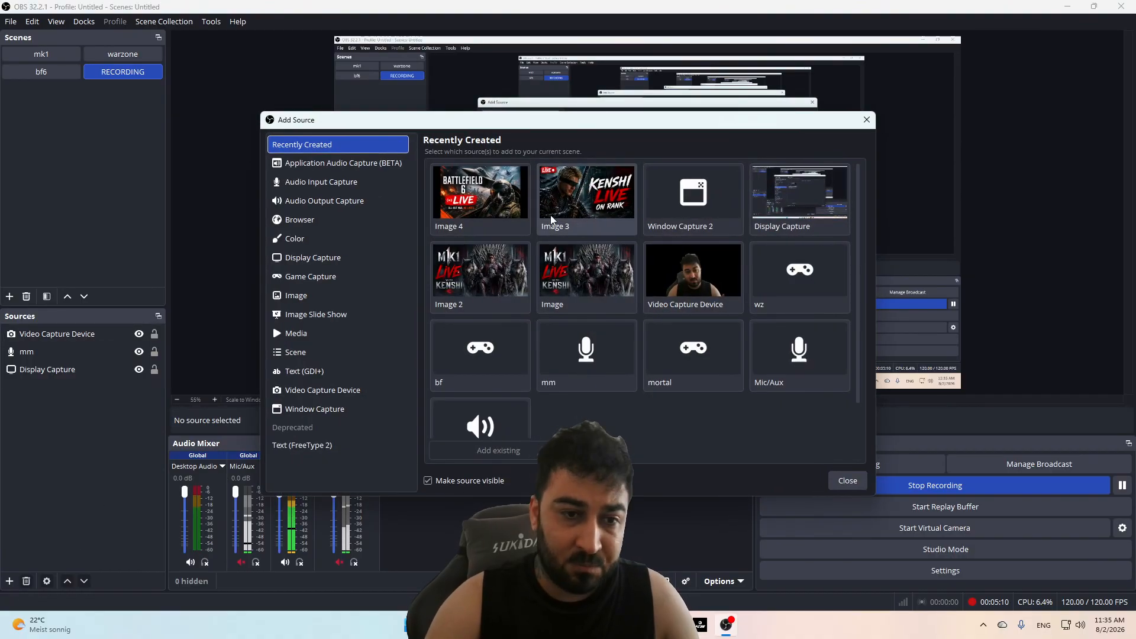
{"action": "left_click", "coordinate": [303, 298]}
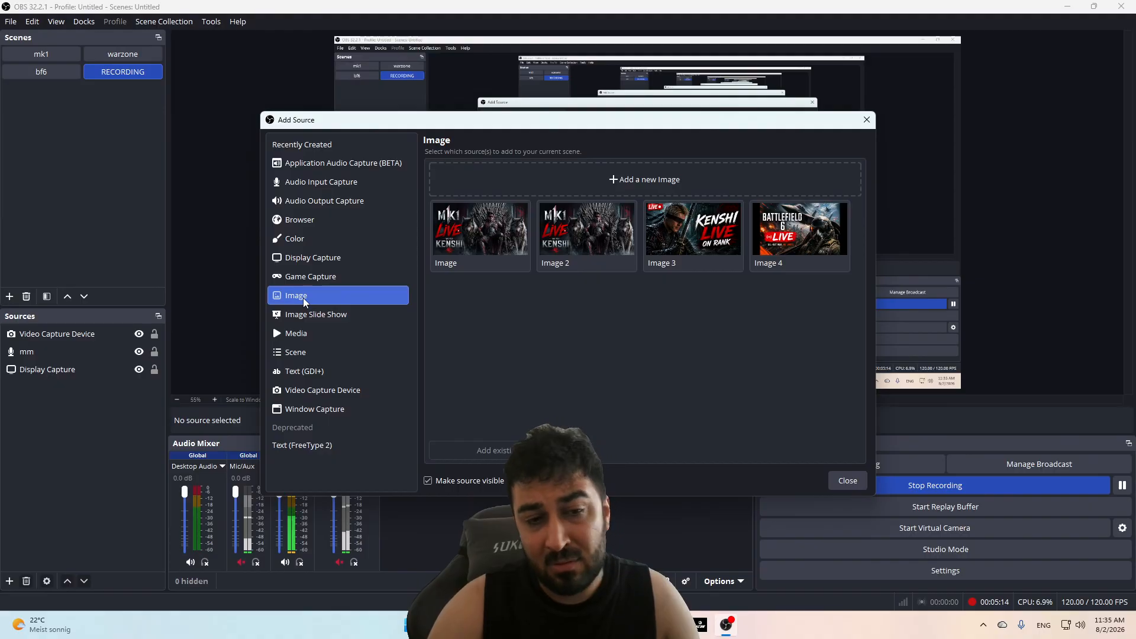
{"action": "left_click", "coordinate": [320, 323]}
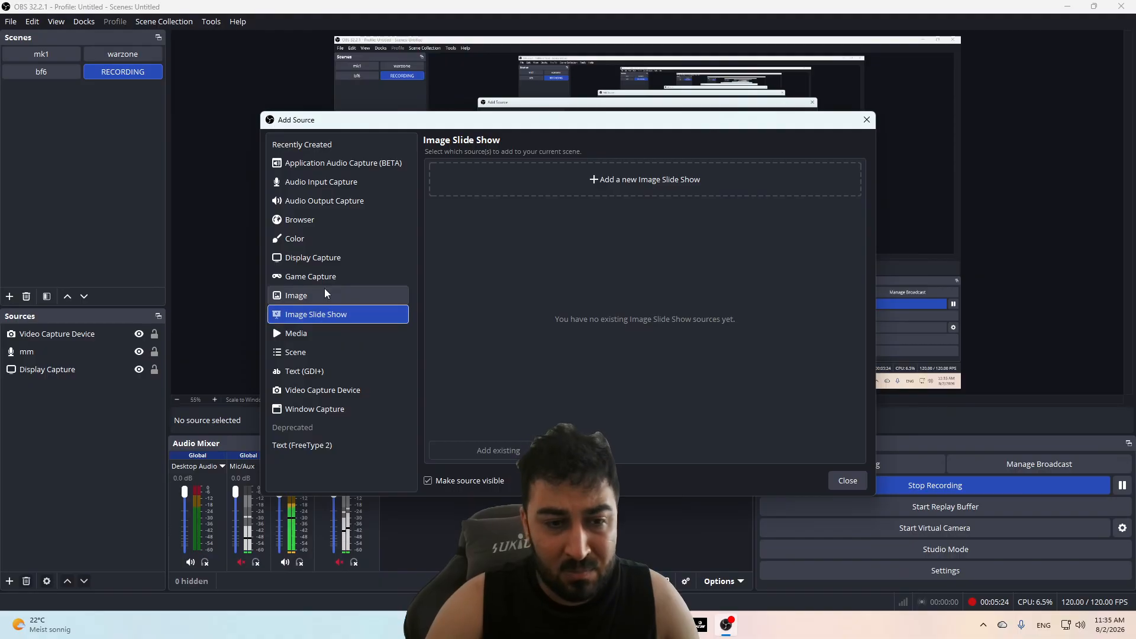
{"action": "left_click", "coordinate": [321, 334]}
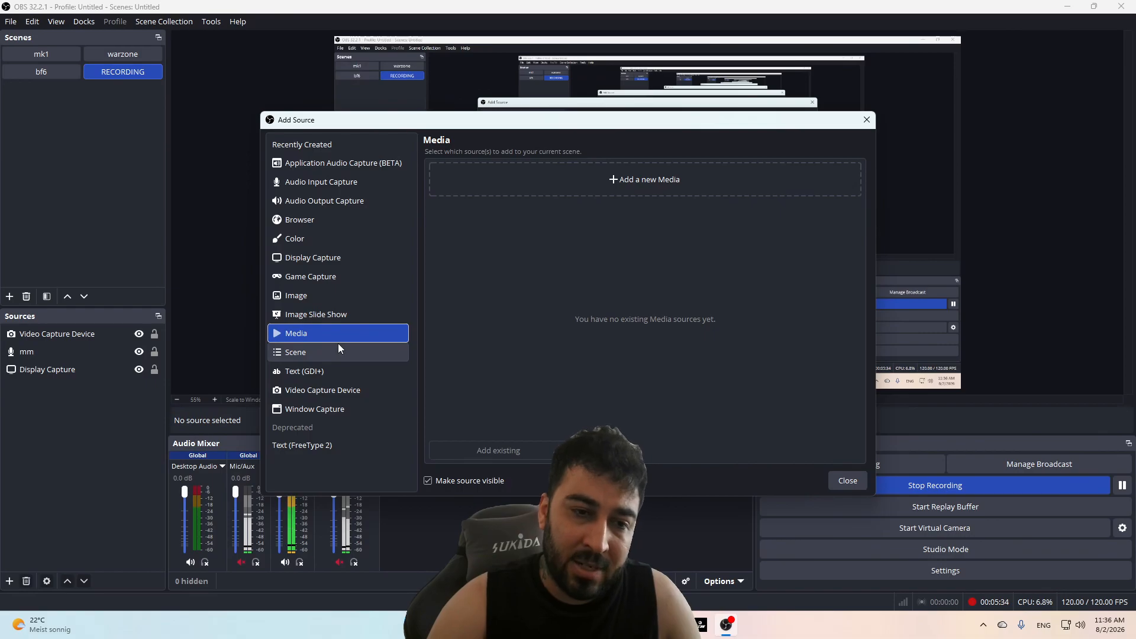
{"action": "left_click", "coordinate": [339, 345]}
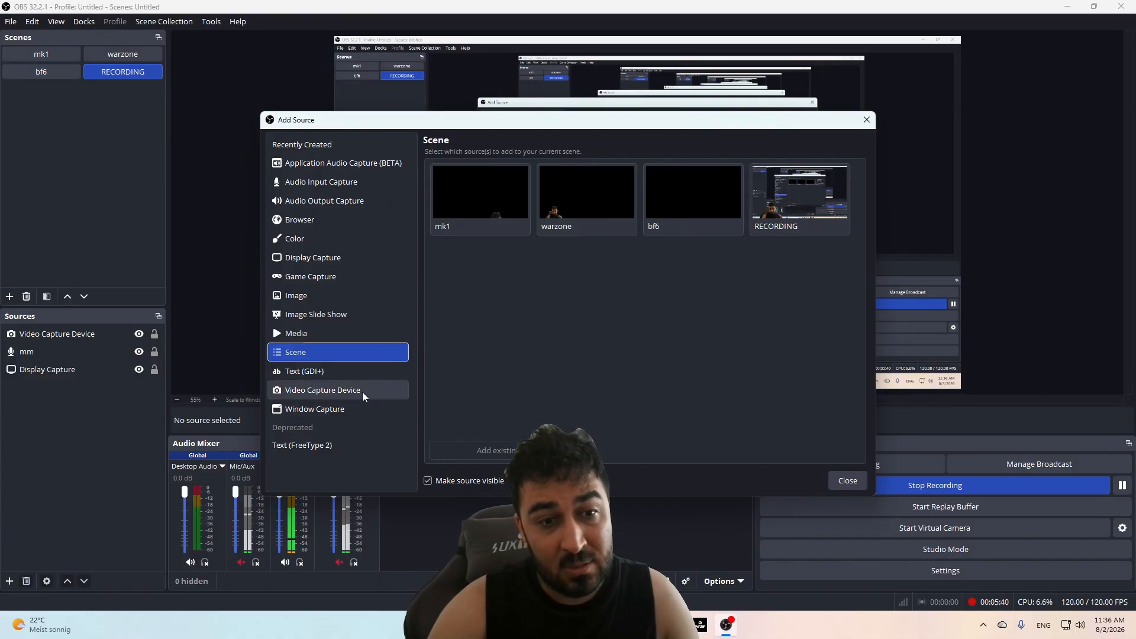
{"action": "left_click", "coordinate": [347, 372]}
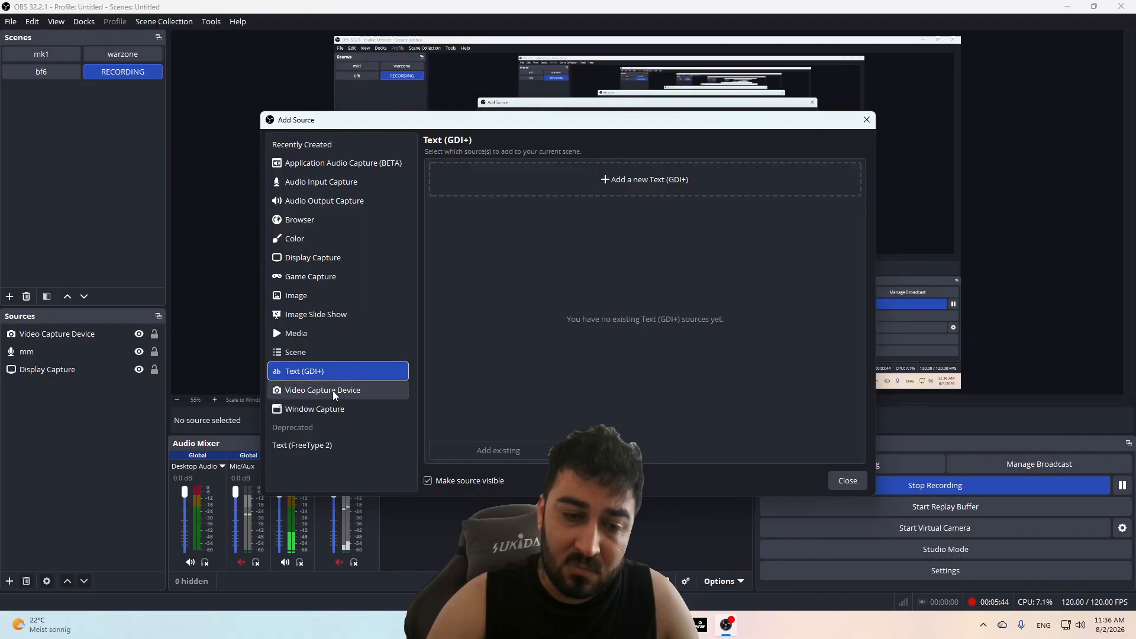
{"action": "left_click", "coordinate": [334, 392]}
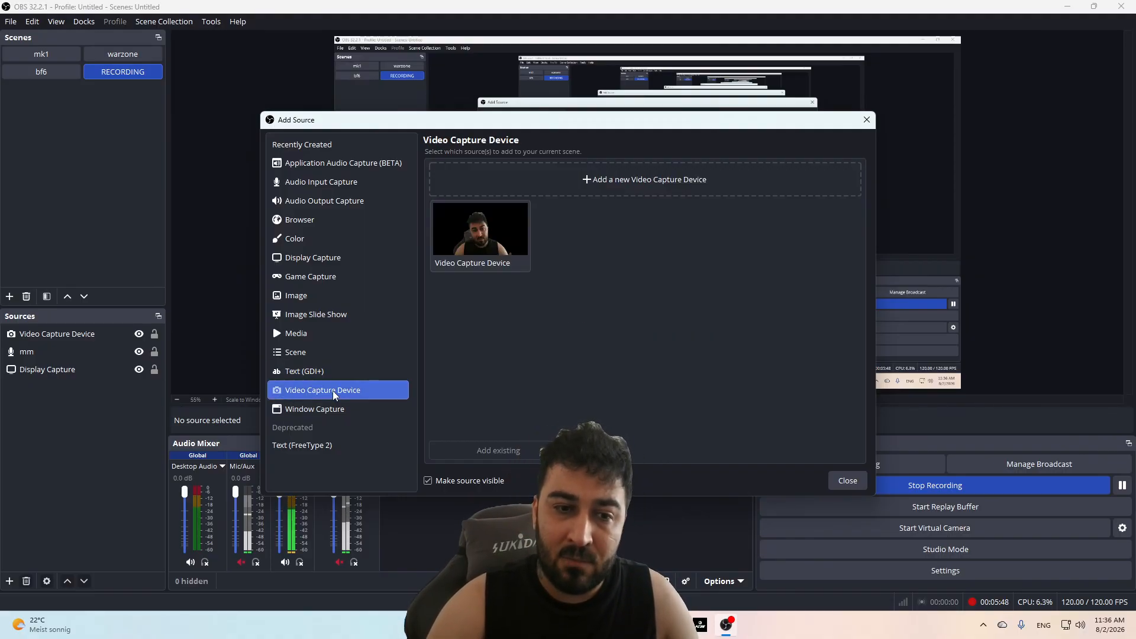
{"action": "left_click", "coordinate": [867, 120]}
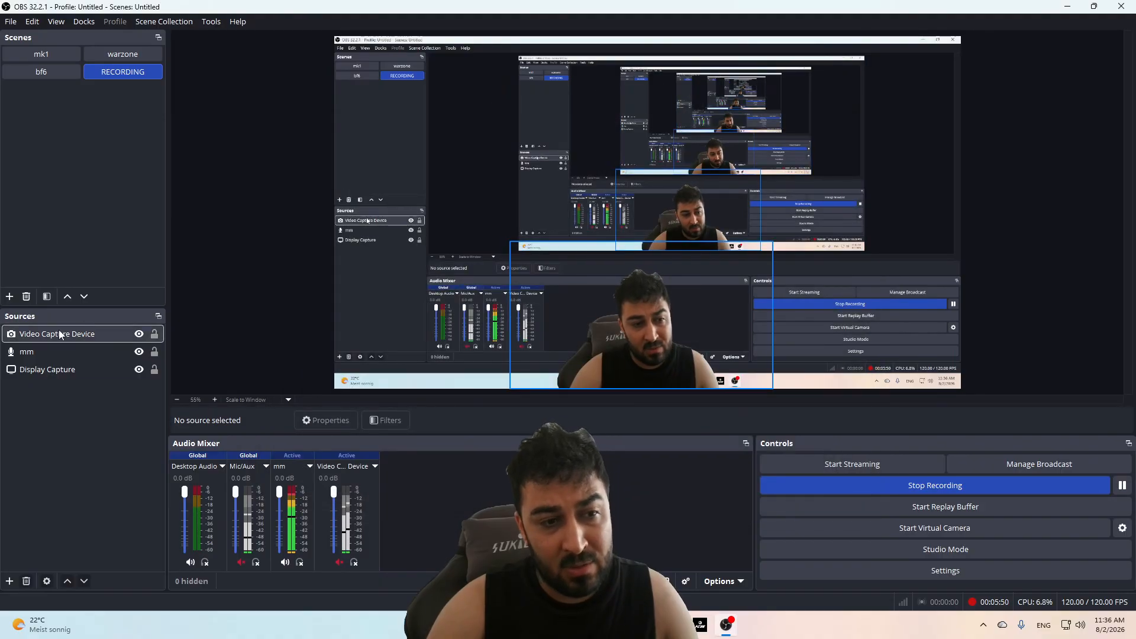
Step: Inspect the Device and Resolution/FPS Type choices in the existing Video Capture Device source's properties
{"action": "double_click", "coordinate": [60, 335]}
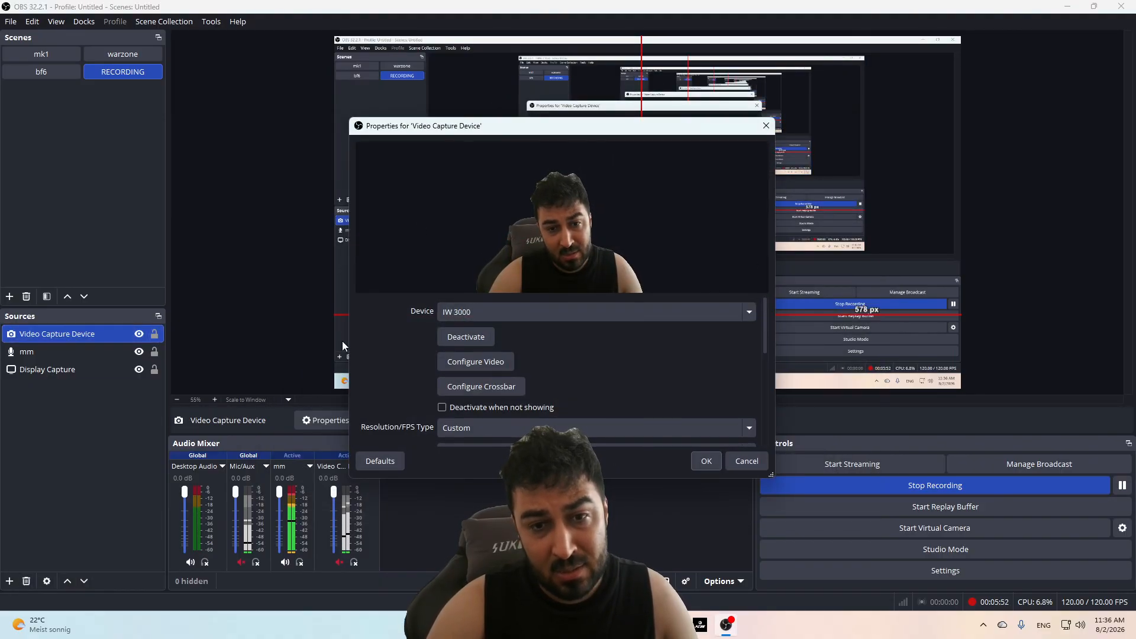
{"action": "left_click", "coordinate": [574, 311]}
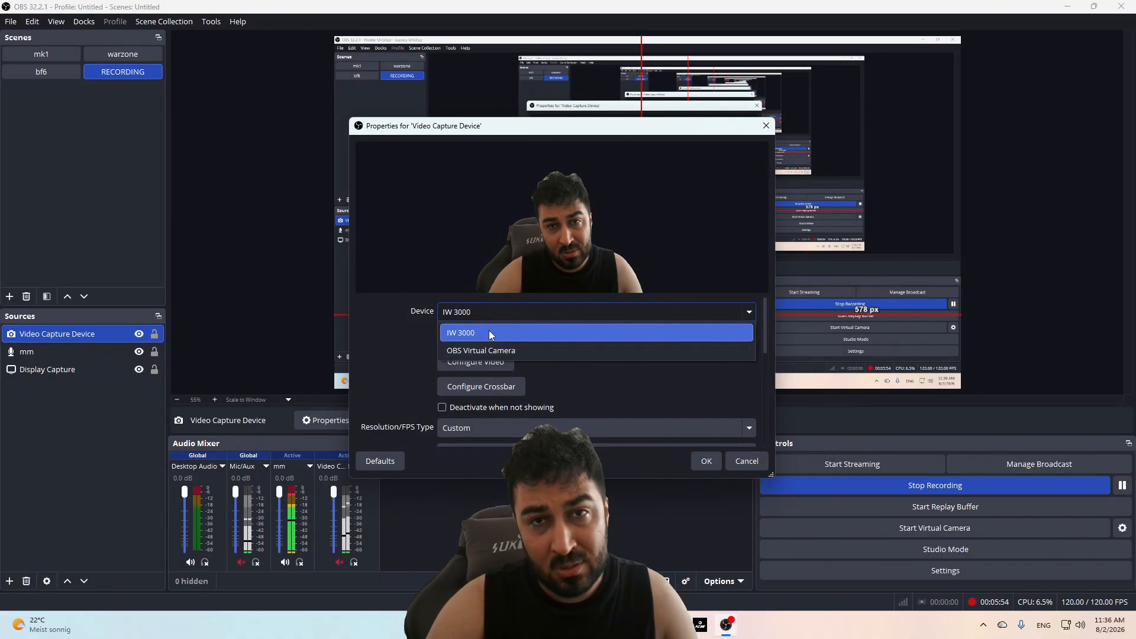
{"action": "left_click", "coordinate": [405, 343]}
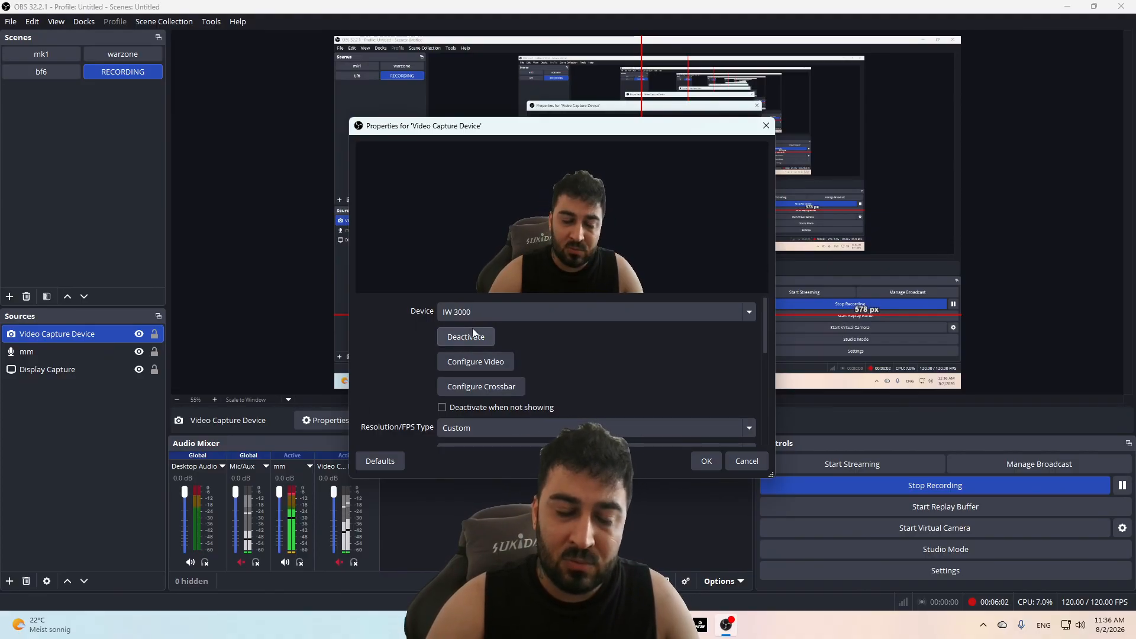
{"action": "scroll", "coordinate": [473, 329], "scroll_direction": "down", "scroll_amount": 2}
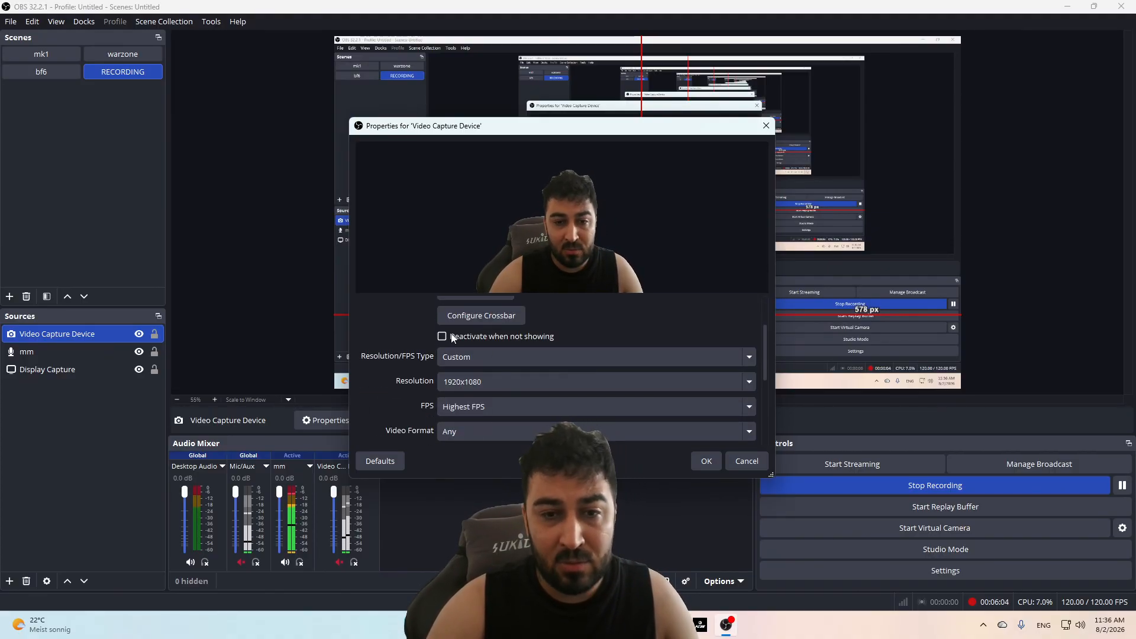
{"action": "left_click", "coordinate": [479, 358]}
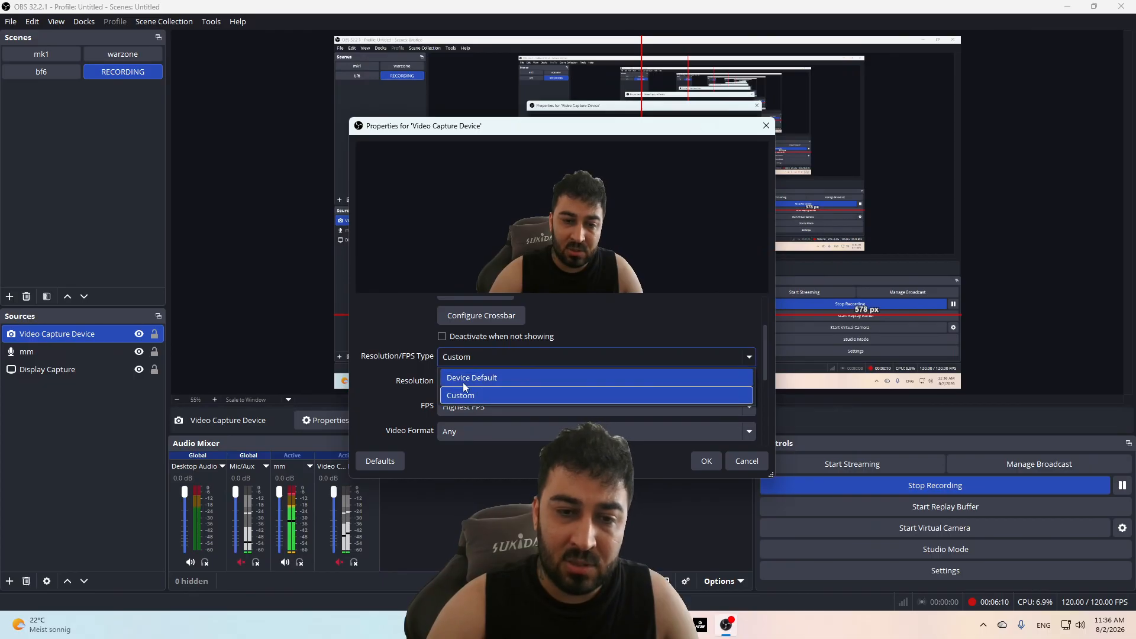
{"action": "left_click", "coordinate": [393, 380]}
Step: Examine the Video Capture Device's resolution, FPS, buffering, decoding and audio output settings, and cancel its properties
{"action": "scroll", "coordinate": [441, 374], "scroll_direction": "down", "scroll_amount": 2}
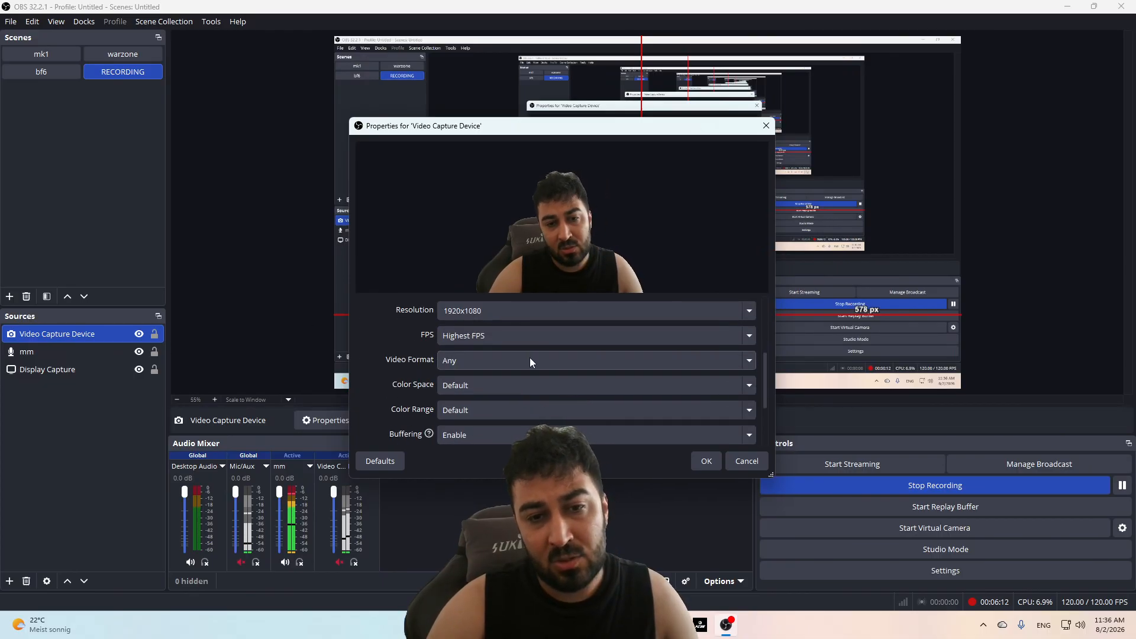
{"action": "scroll", "coordinate": [566, 342], "scroll_direction": "up", "scroll_amount": 1}
{"action": "left_click", "coordinate": [565, 352]}
{"action": "left_click", "coordinate": [749, 346]}
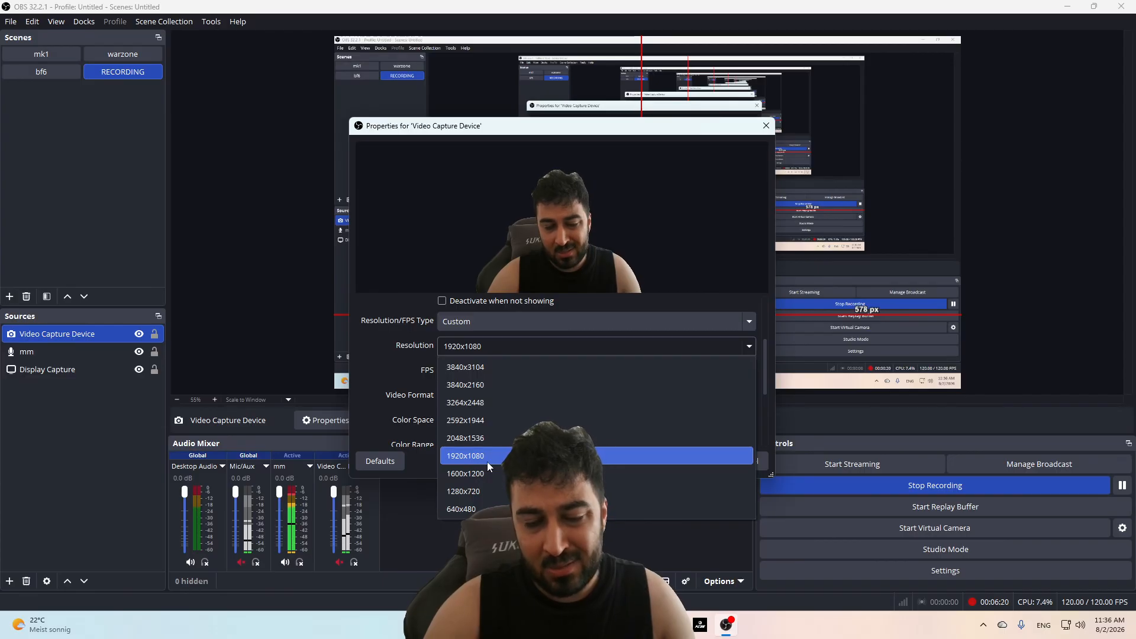
{"action": "left_click", "coordinate": [371, 387]}
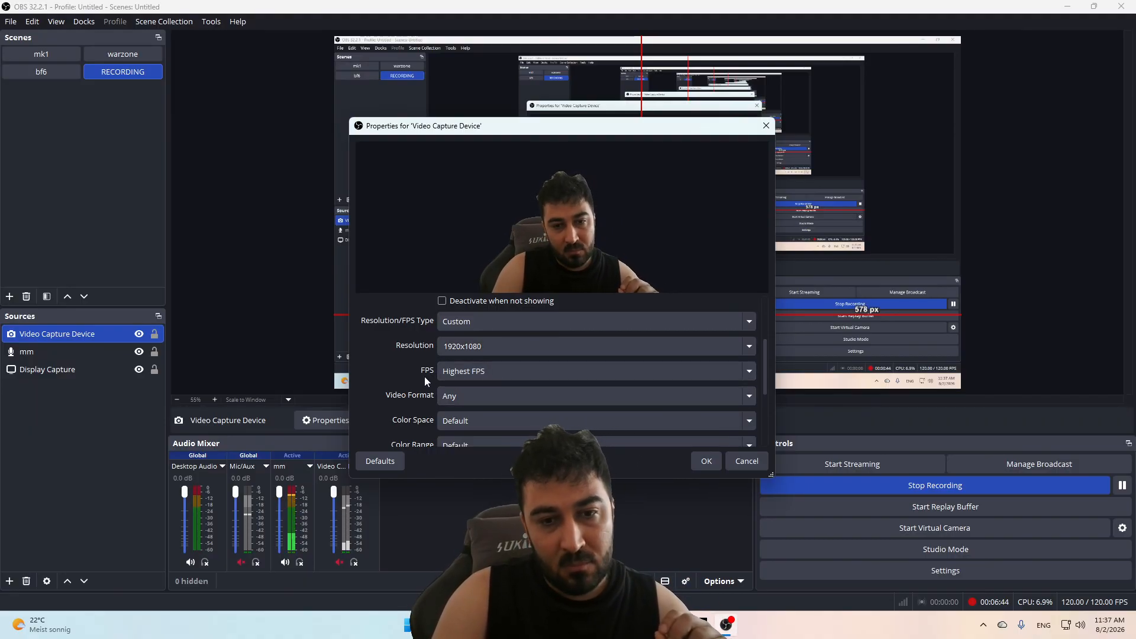
{"action": "left_click", "coordinate": [513, 376]}
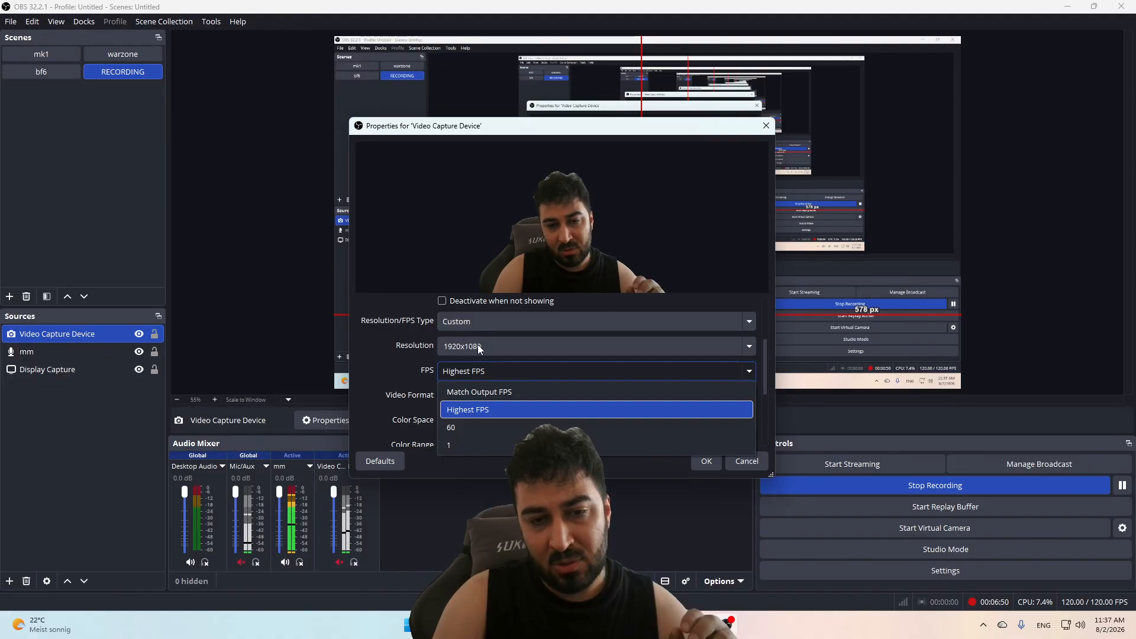
{"action": "left_click", "coordinate": [504, 346]}
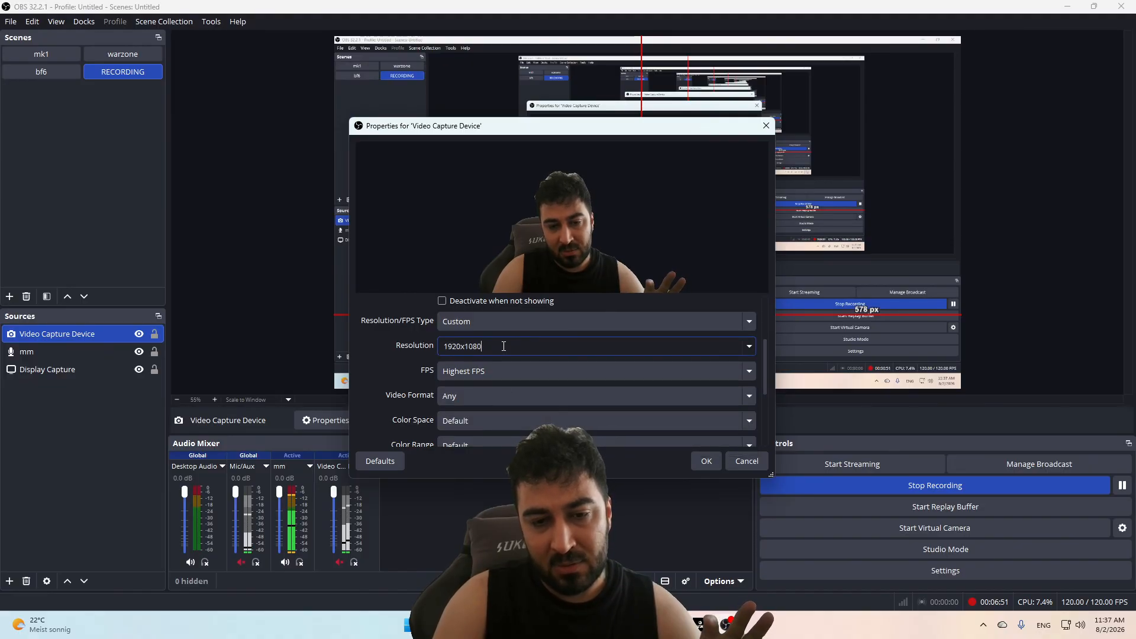
{"action": "left_click", "coordinate": [471, 371]}
{"action": "left_click", "coordinate": [371, 369]}
{"action": "scroll", "coordinate": [373, 370], "scroll_direction": "down", "scroll_amount": 5}
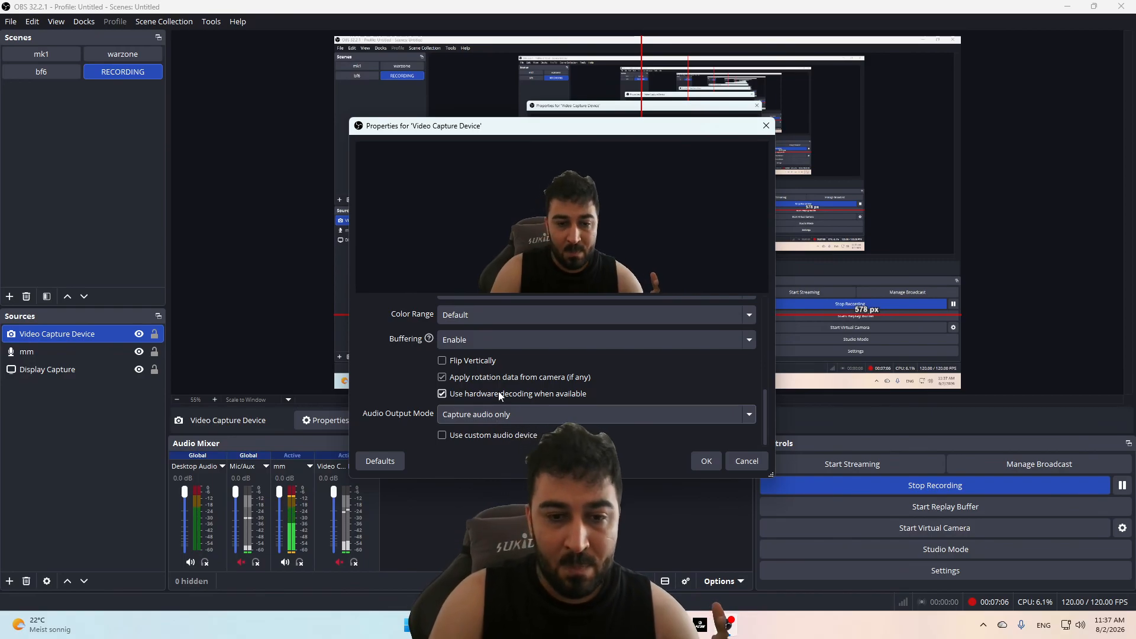
{"action": "left_click", "coordinate": [742, 461]}
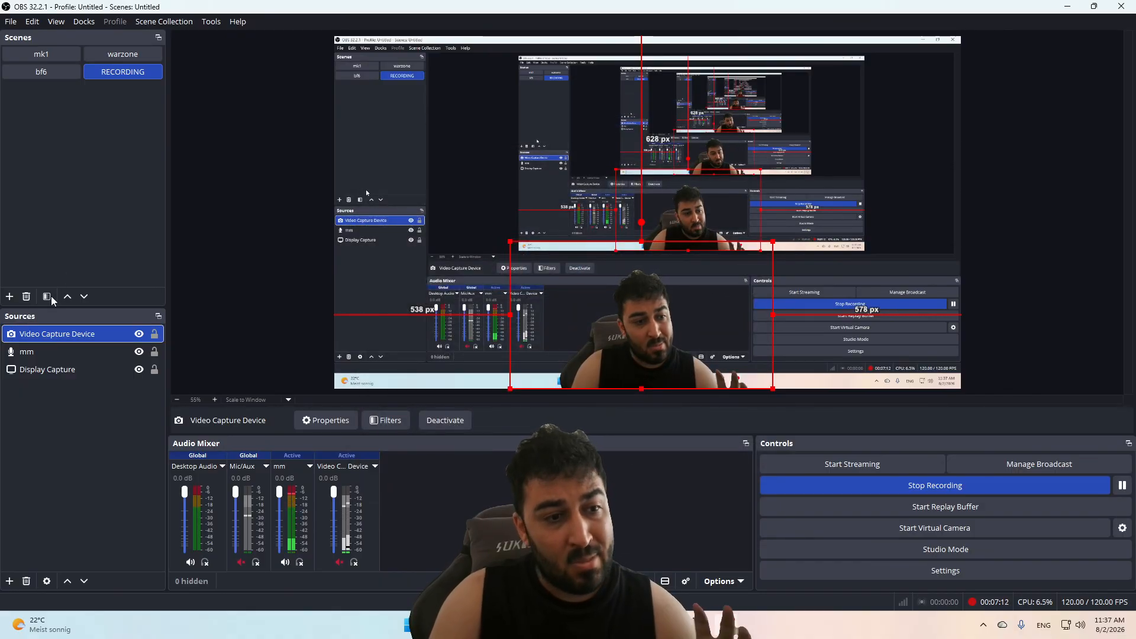
Step: Open the Video Capture Device's filters and review the effect filter types available, including NVIDIA Background Removal
{"action": "left_click", "coordinate": [45, 355]}
{"action": "left_click", "coordinate": [47, 370]}
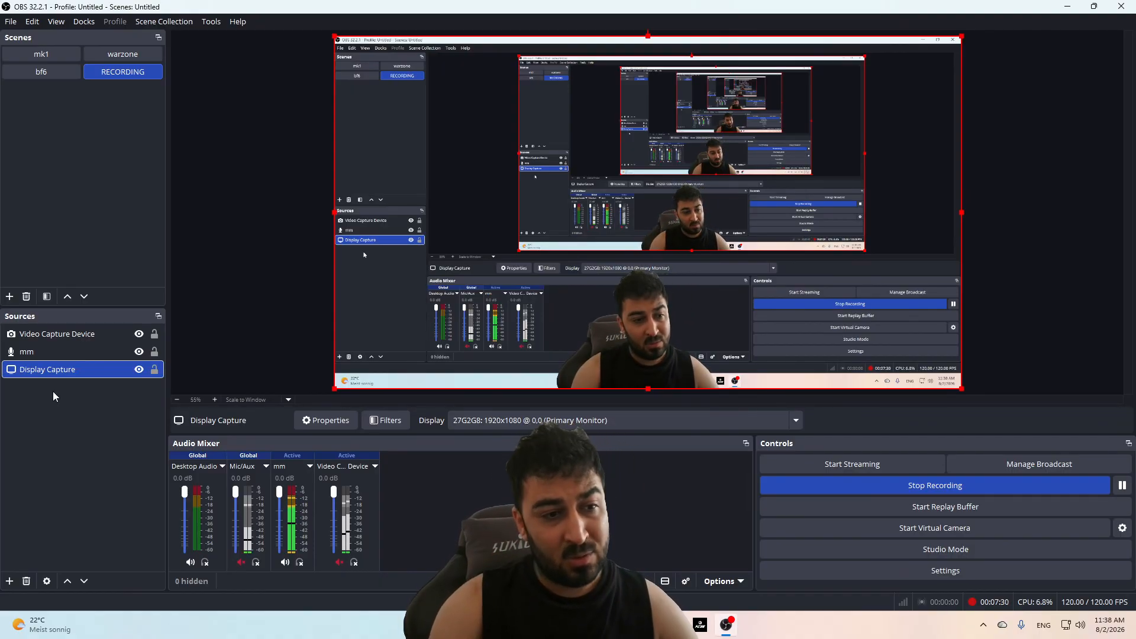
{"action": "left_click", "coordinate": [55, 334]}
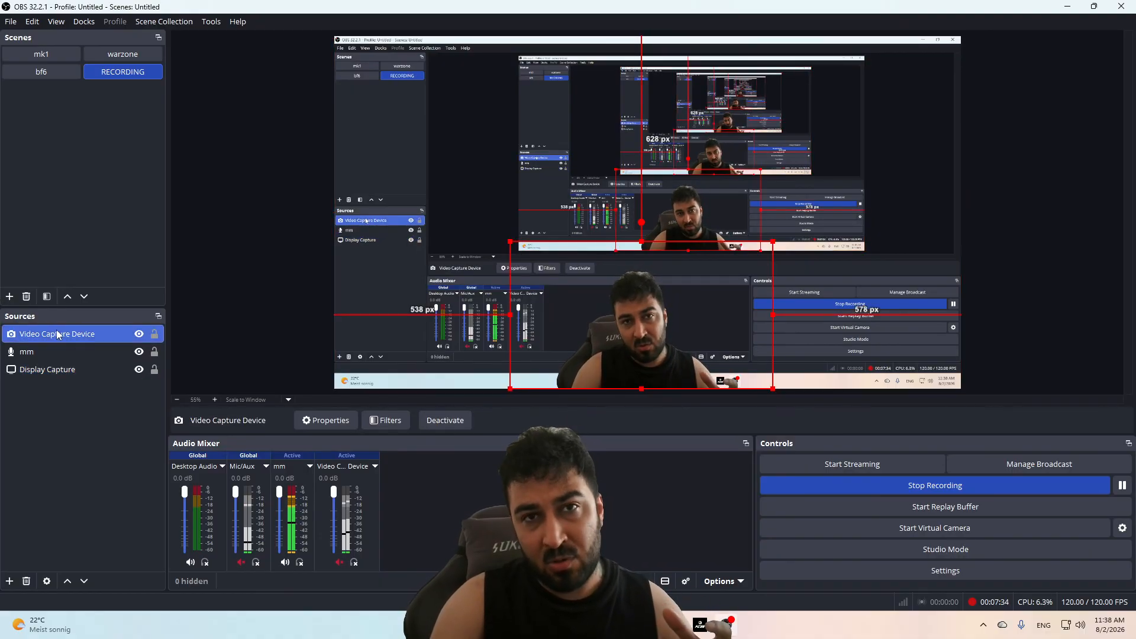
{"action": "right_click", "coordinate": [58, 335]}
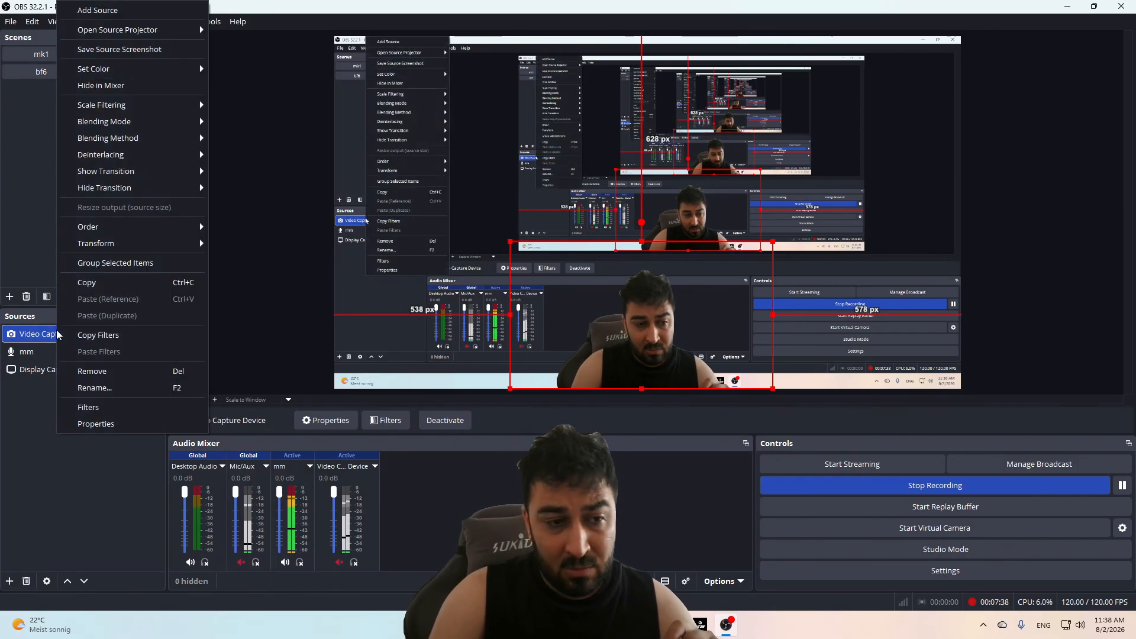
{"action": "left_click", "coordinate": [87, 408]}
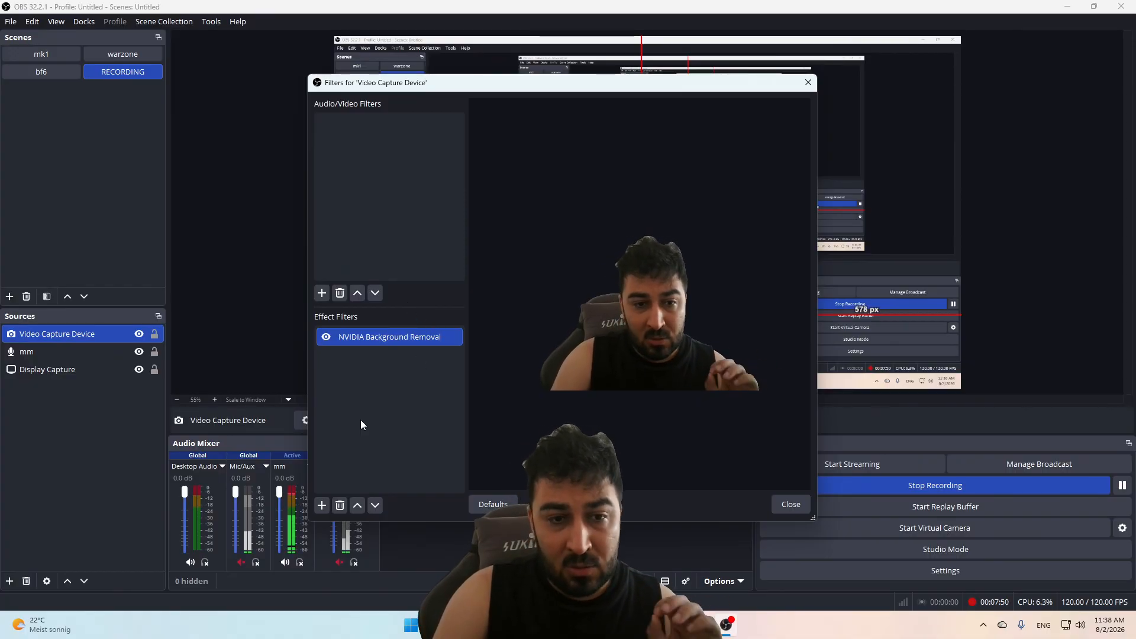
{"action": "left_click", "coordinate": [322, 506]}
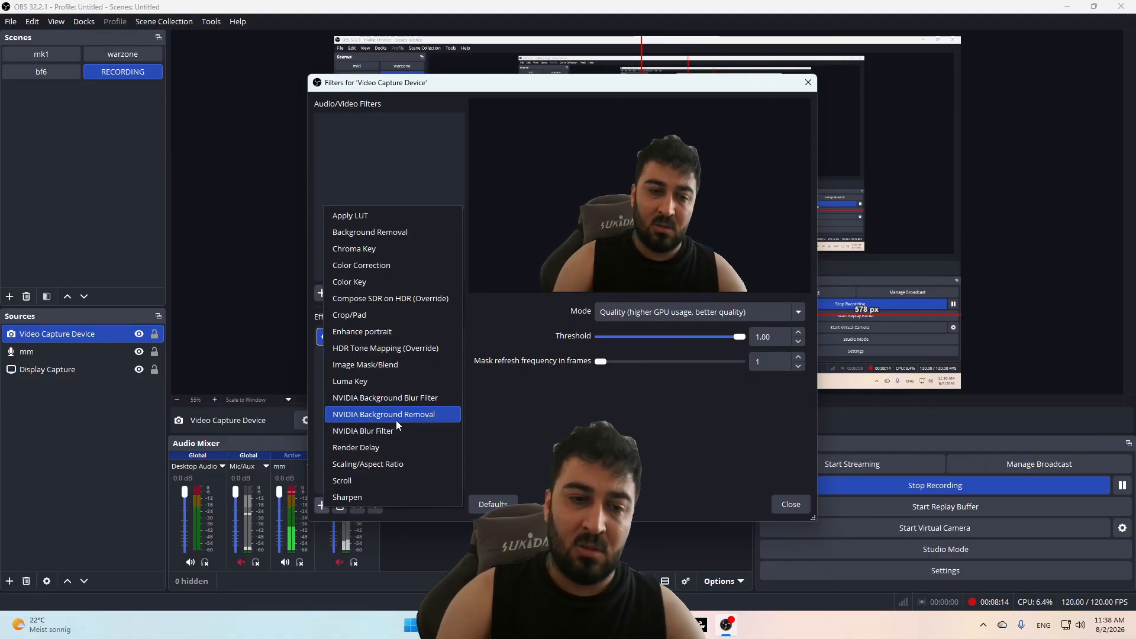
{"action": "left_click", "coordinate": [538, 428]}
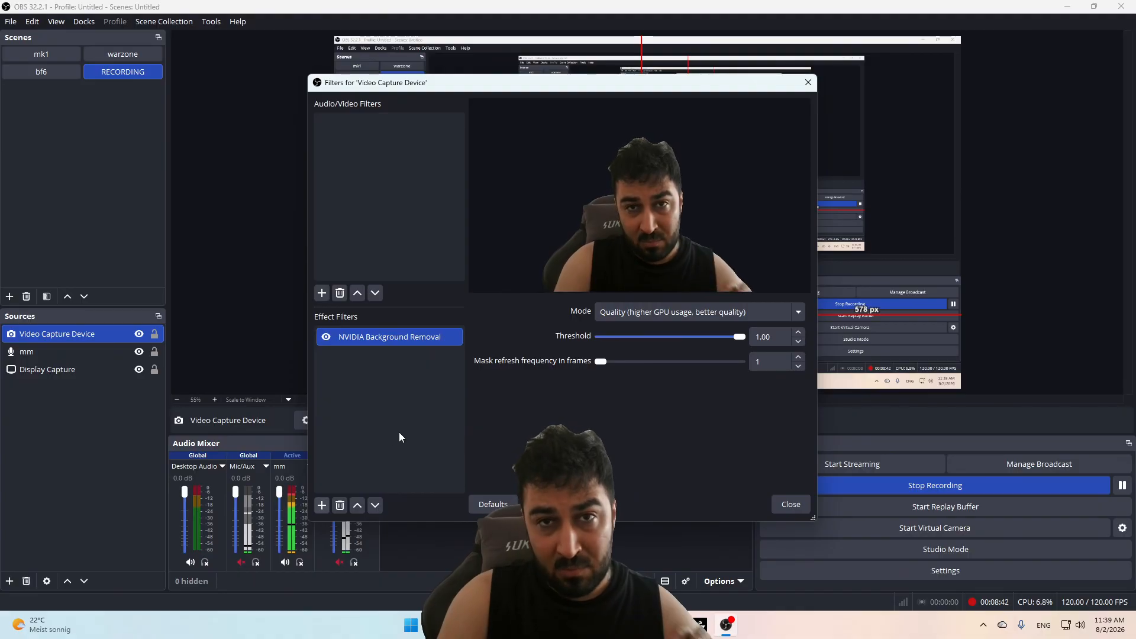
Step: Close the filters, examine the Resolution and FPS choices in the Video Capture Device's properties, and cancel the properties
{"action": "left_click", "coordinate": [807, 83]}
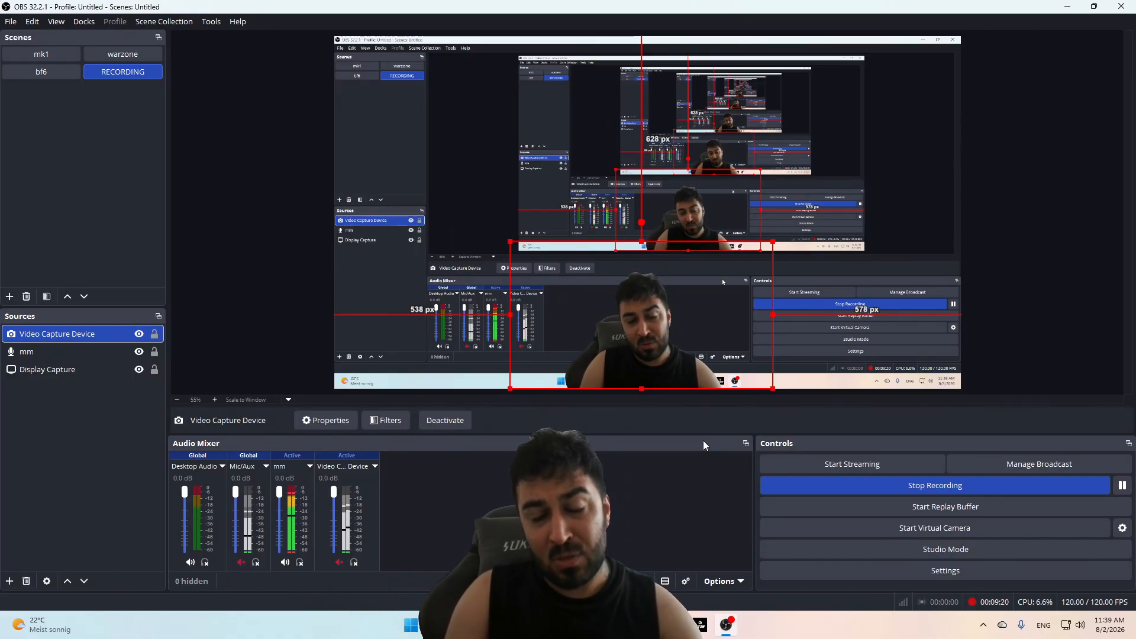
{"action": "double_click", "coordinate": [93, 334]}
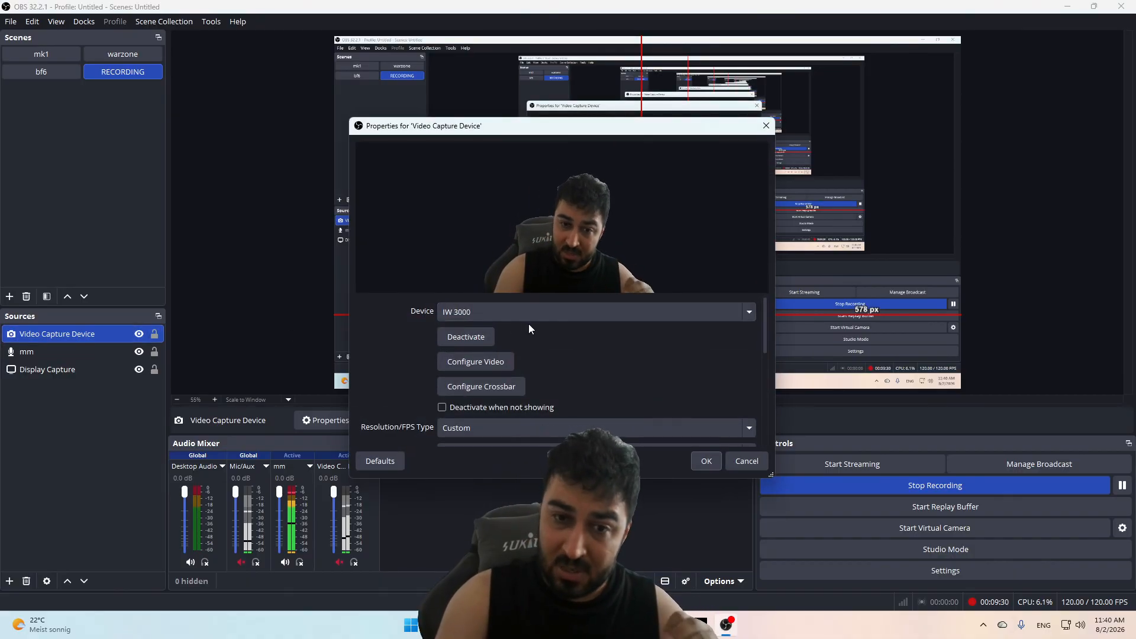
{"action": "scroll", "coordinate": [566, 368], "scroll_direction": "down", "scroll_amount": 1}
{"action": "scroll", "coordinate": [566, 369], "scroll_direction": "down", "scroll_amount": 1}
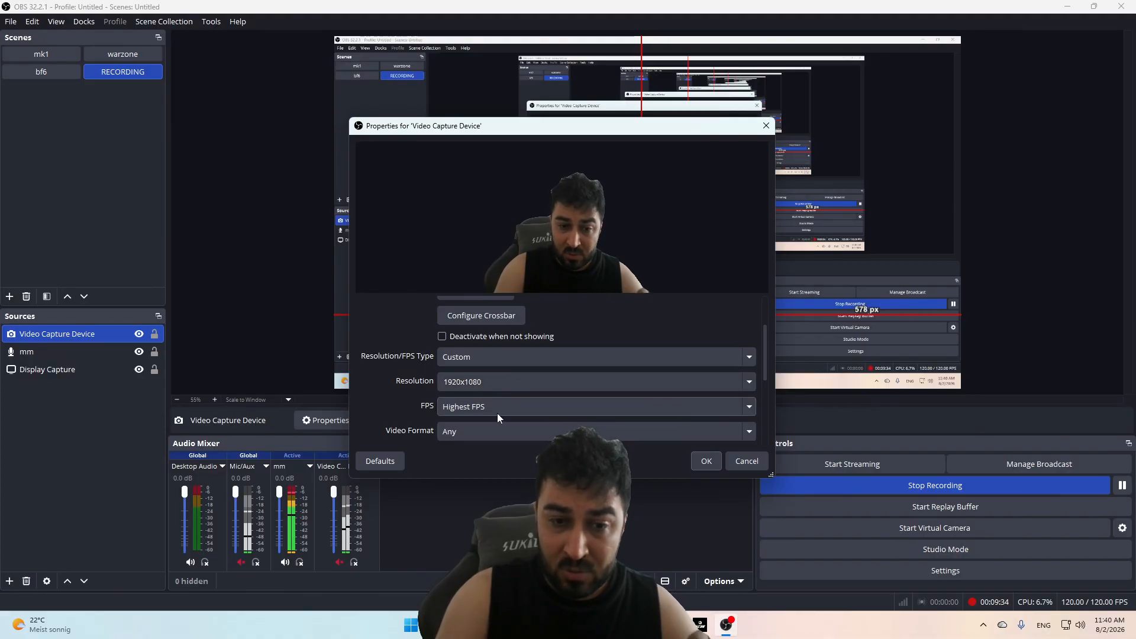
{"action": "left_click", "coordinate": [678, 380]}
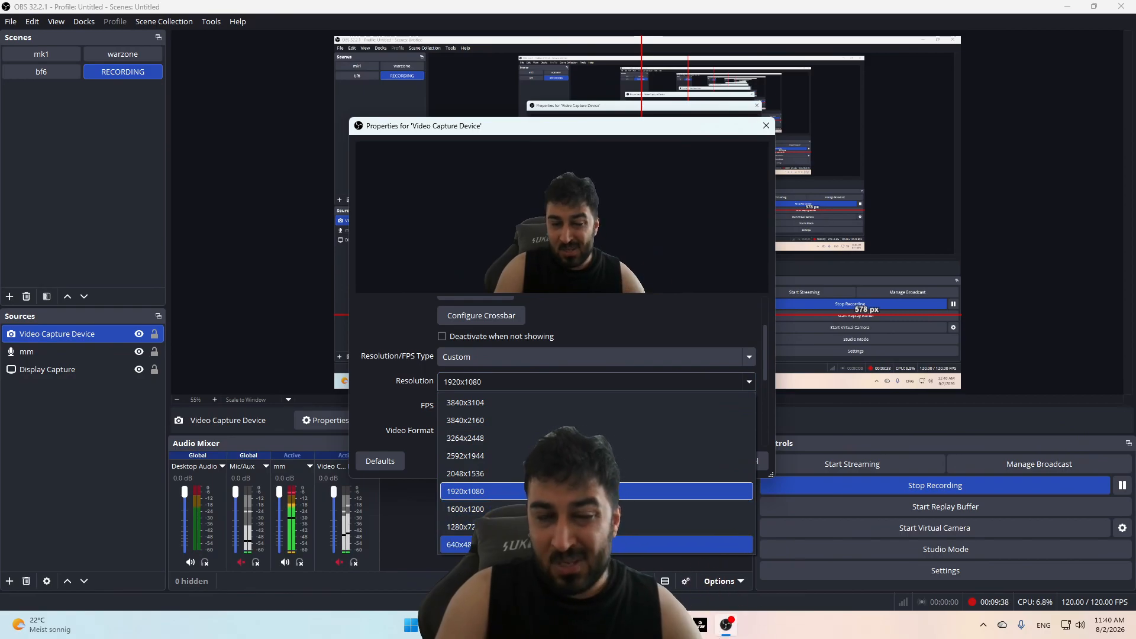
{"action": "left_click", "coordinate": [379, 382]}
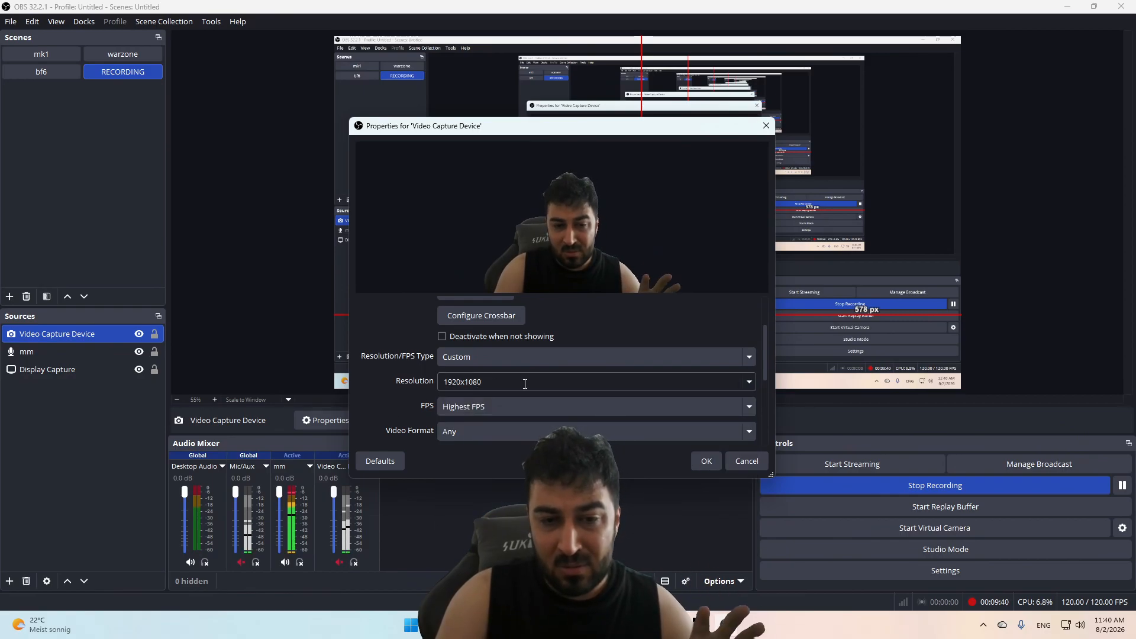
{"action": "left_click", "coordinate": [506, 409]}
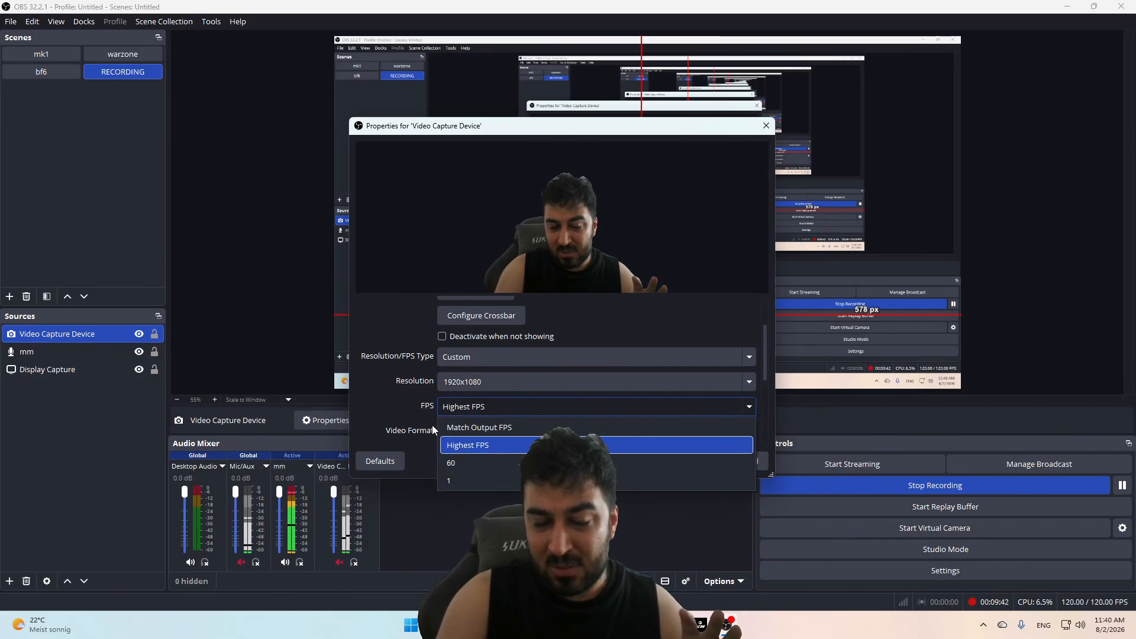
{"action": "left_click", "coordinate": [385, 399]}
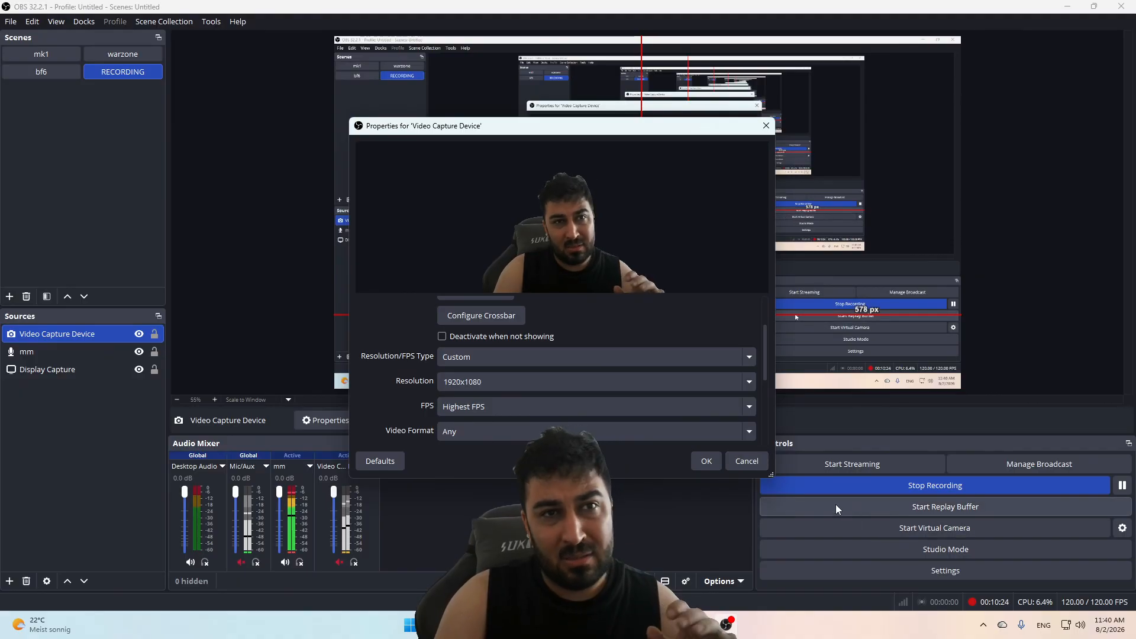
{"action": "left_click", "coordinate": [746, 461]}
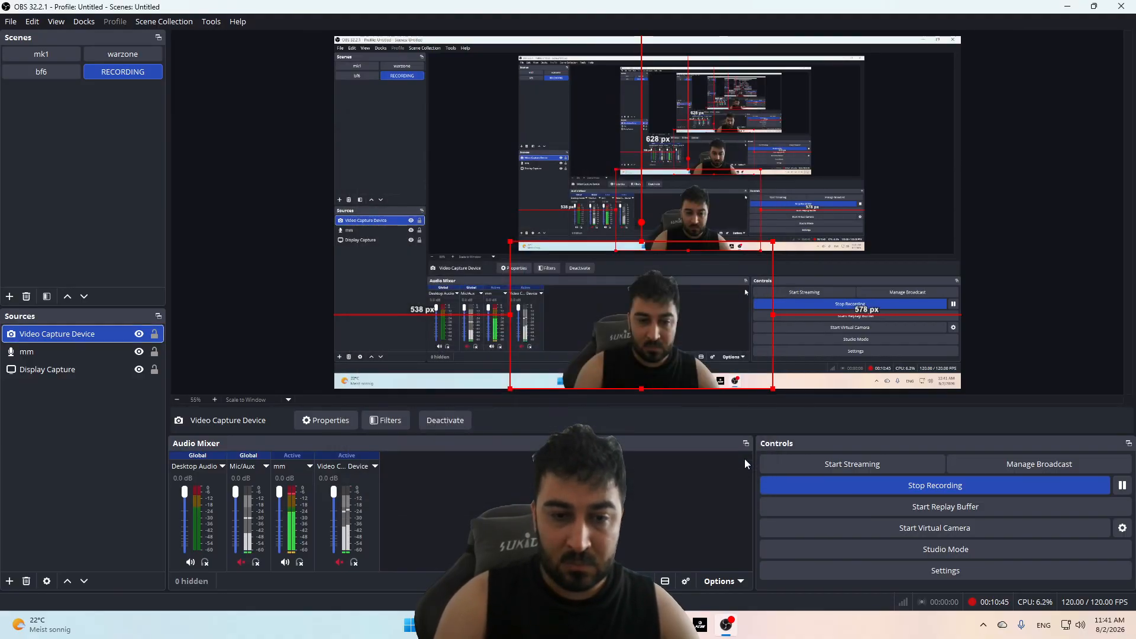
Step: Review the effect filter types that can be added to the Video Capture Device, and close its filters without adding any
{"action": "right_click", "coordinate": [48, 334]}
{"action": "left_click", "coordinate": [89, 407]}
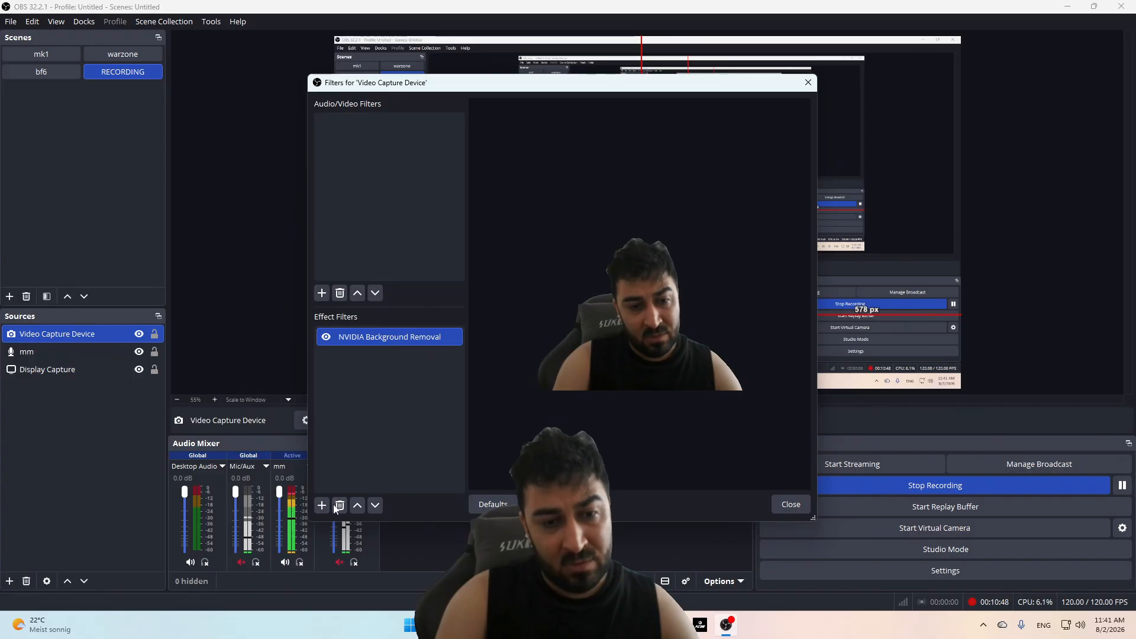
{"action": "left_click", "coordinate": [321, 506]}
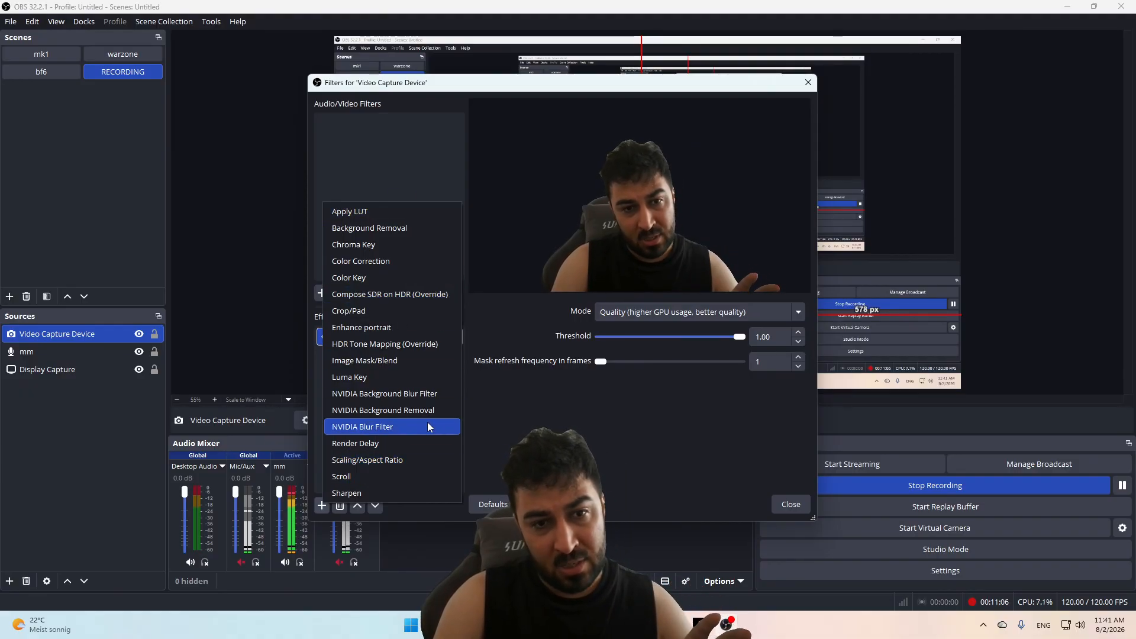
{"action": "left_click", "coordinate": [616, 431]}
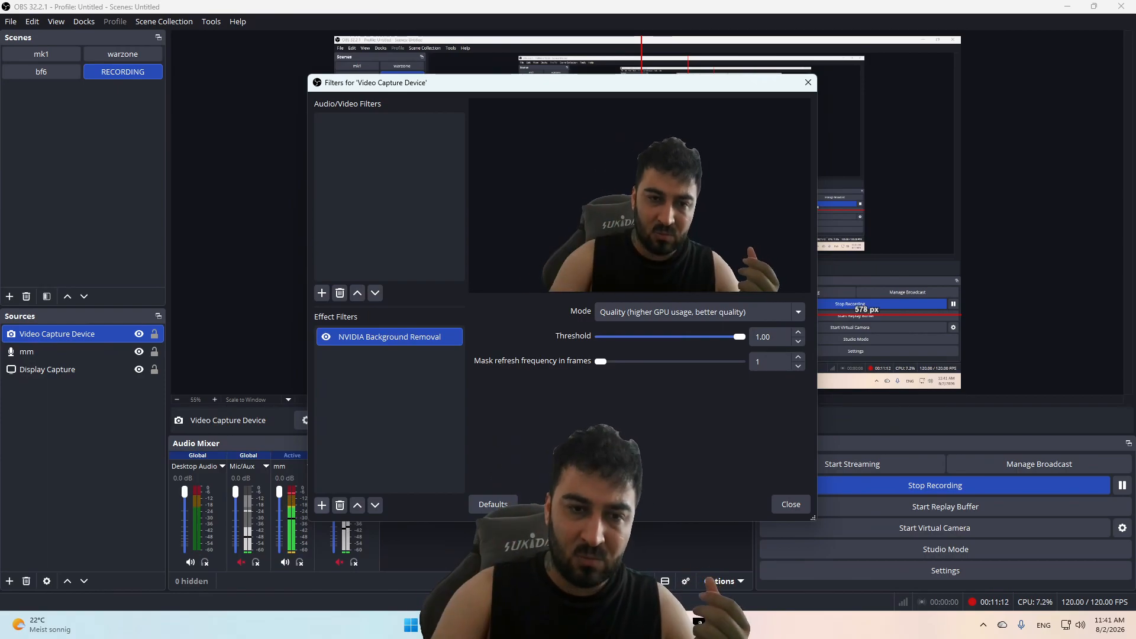
{"action": "left_click", "coordinate": [808, 83]}
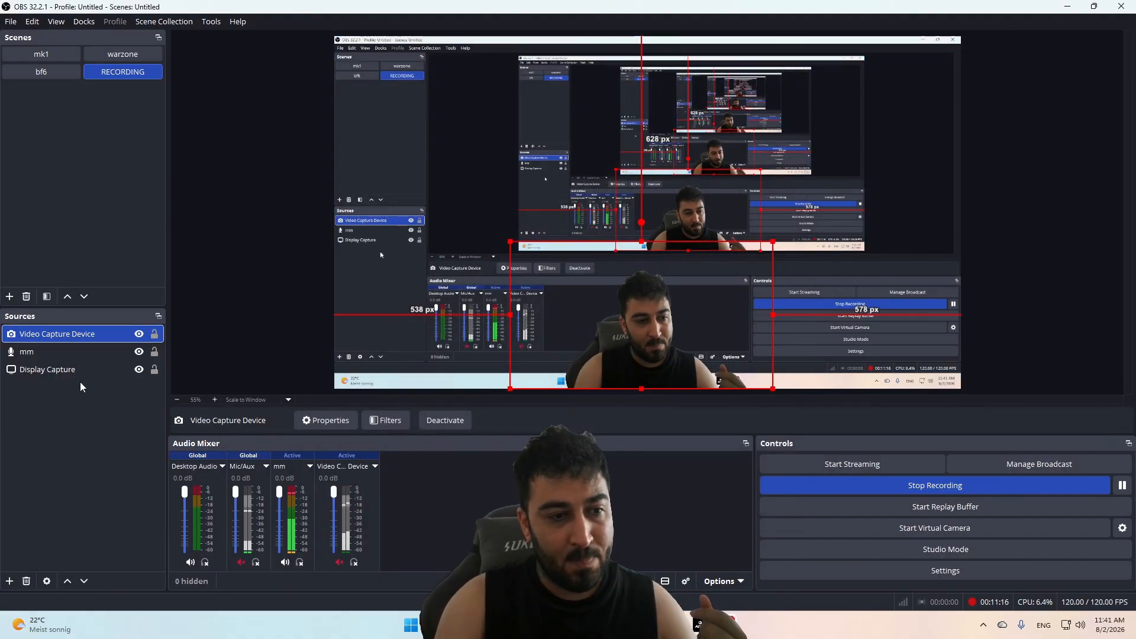
Step: Open the filters of the mm microphone source and inspect its Gain filter
{"action": "left_click", "coordinate": [28, 357]}
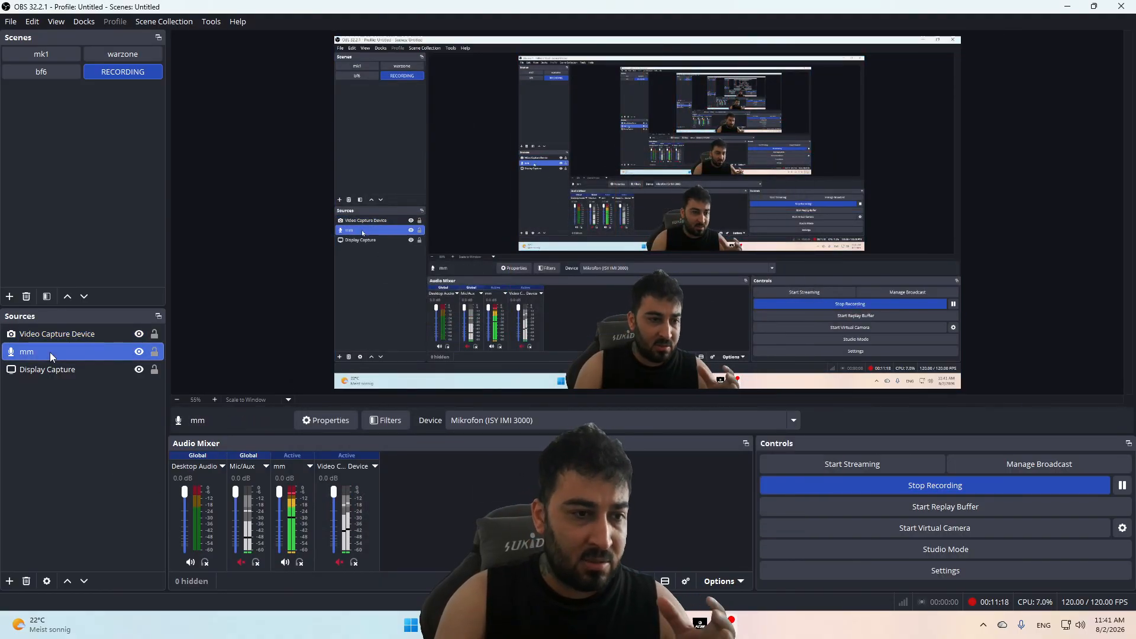
{"action": "right_click", "coordinate": [28, 353]}
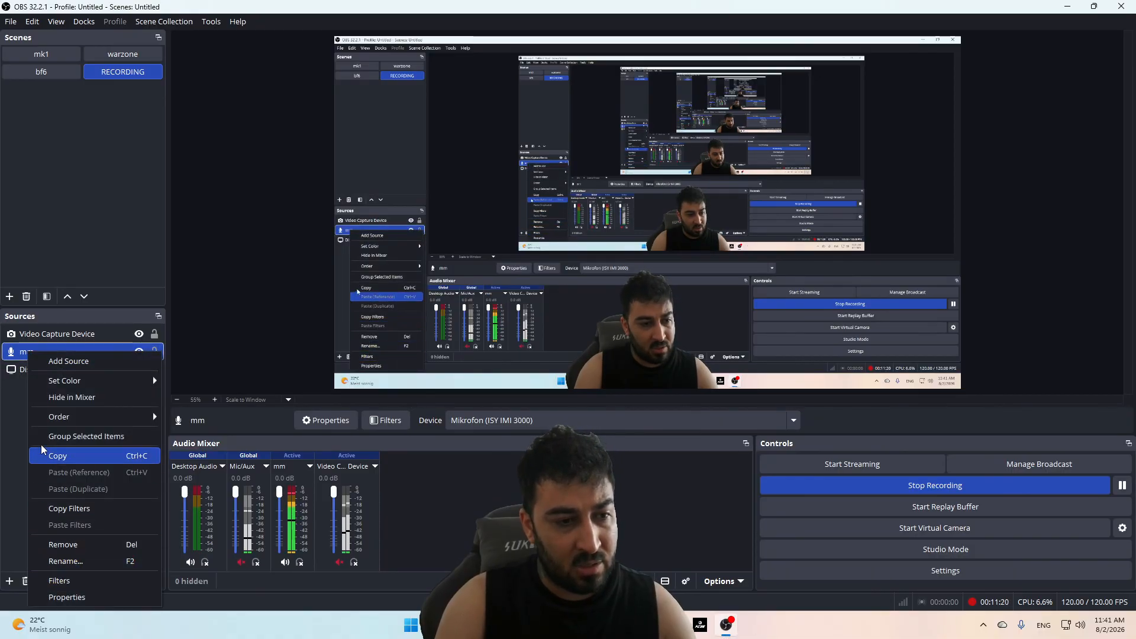
{"action": "left_click", "coordinate": [80, 581]}
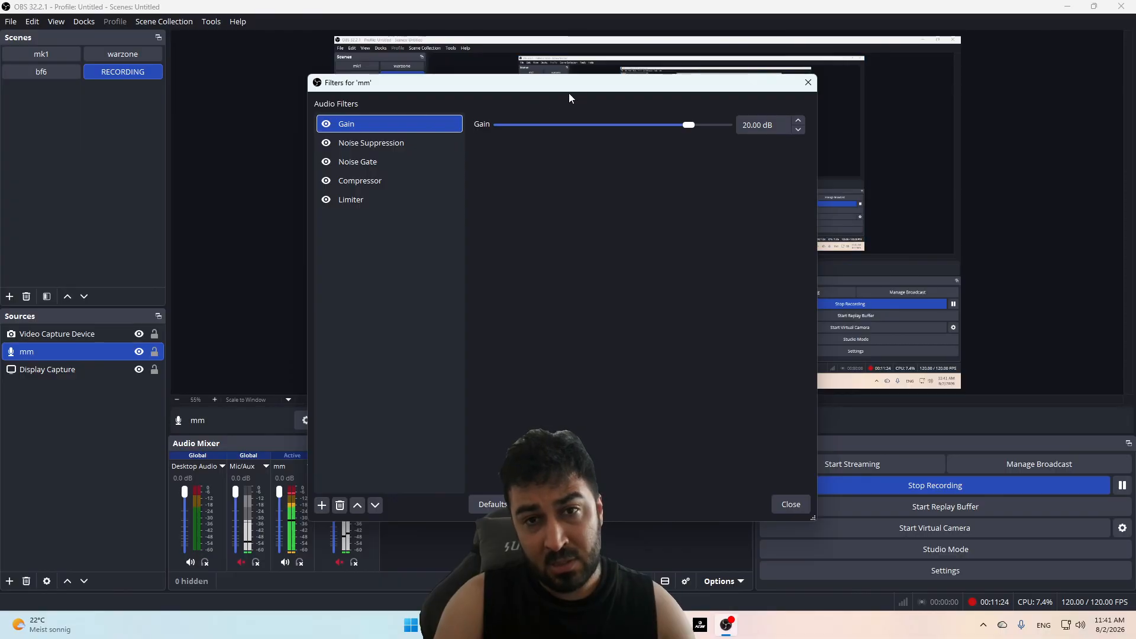
{"action": "left_click", "coordinate": [570, 69]}
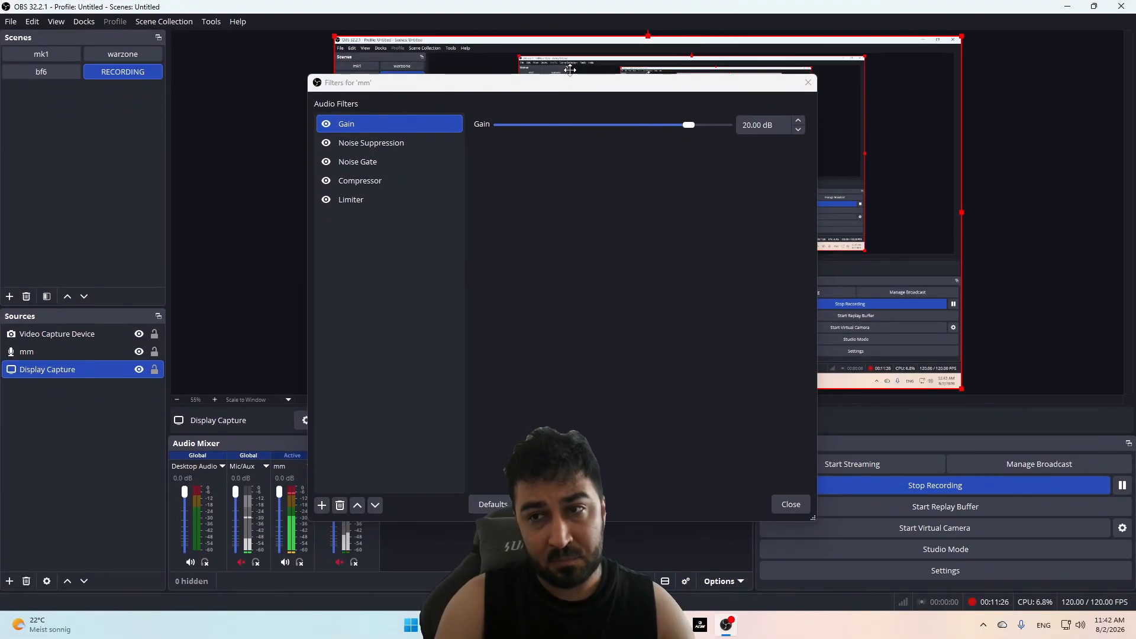
{"action": "left_click", "coordinate": [1077, 126]}
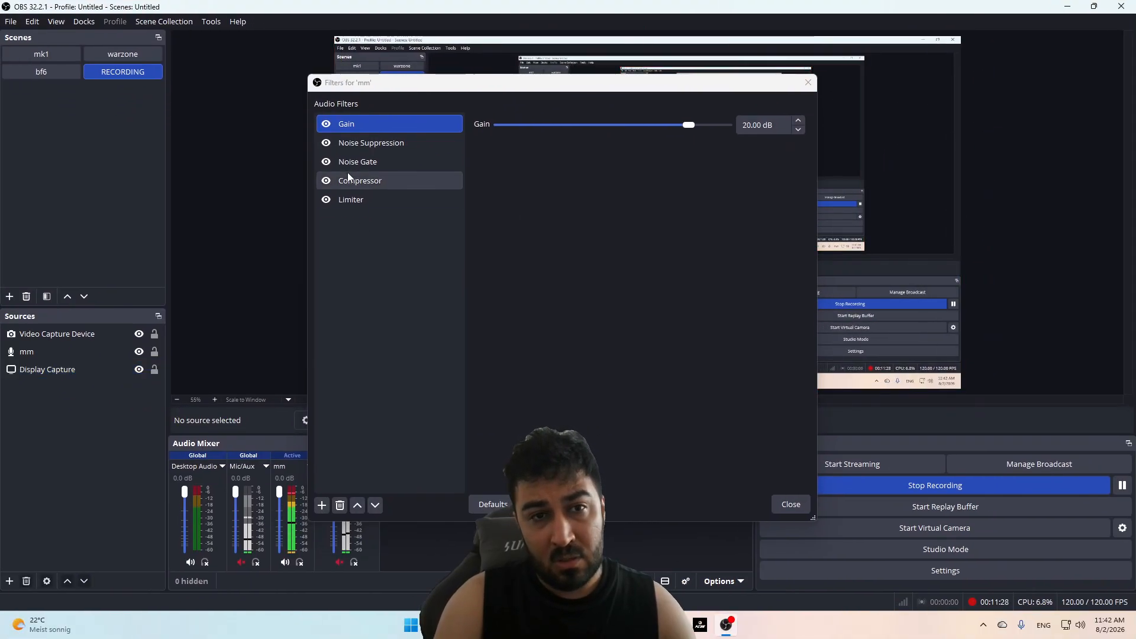
{"action": "left_click", "coordinate": [357, 123]}
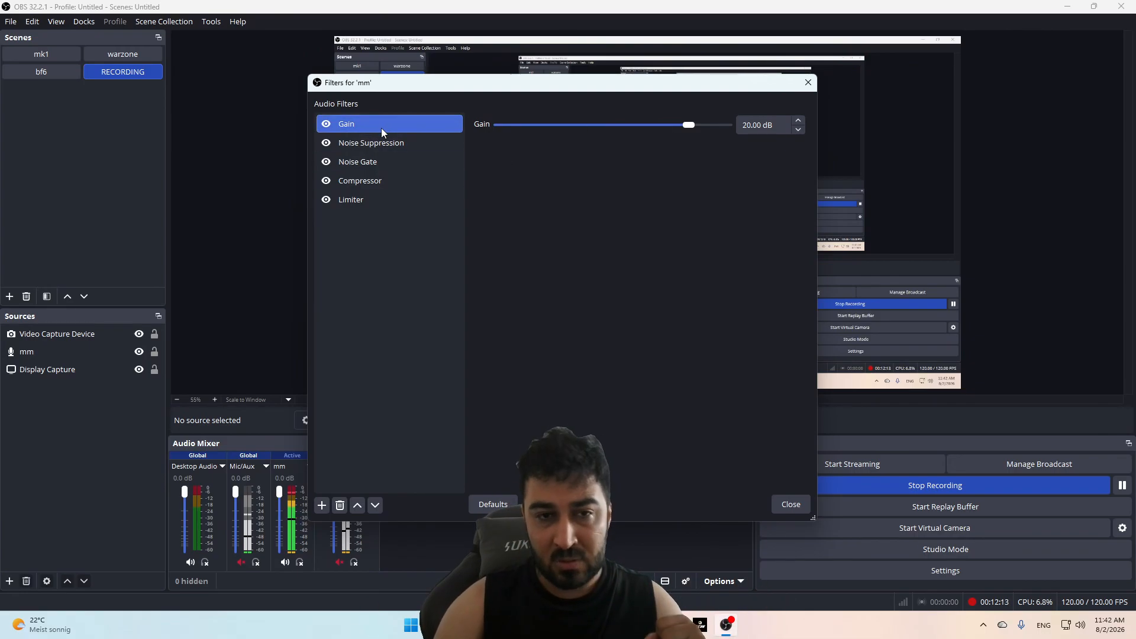
Step: Inspect the mm source's Noise Suppression filter and review the audio filter types available to add
{"action": "left_click", "coordinate": [377, 148]}
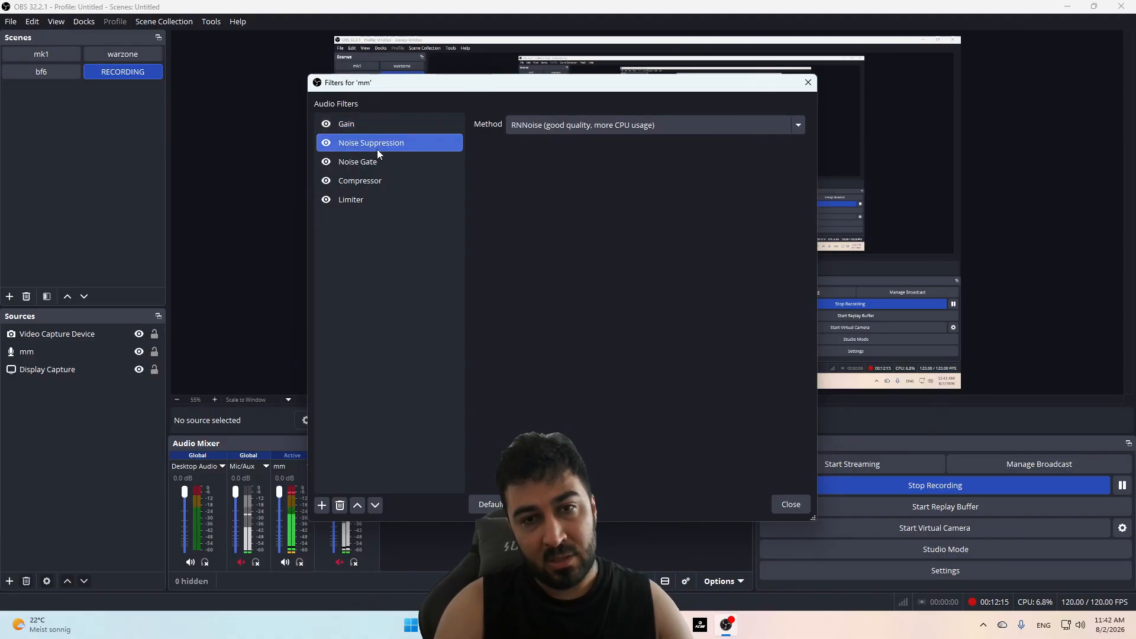
{"action": "left_click", "coordinate": [323, 506]}
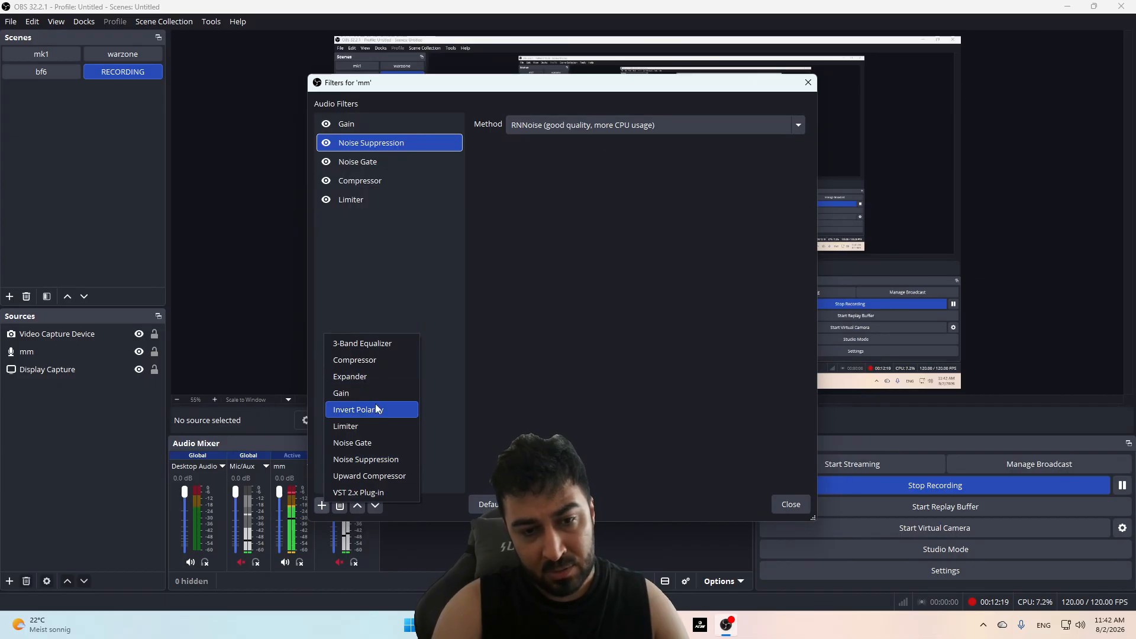
{"action": "left_click", "coordinate": [416, 258]}
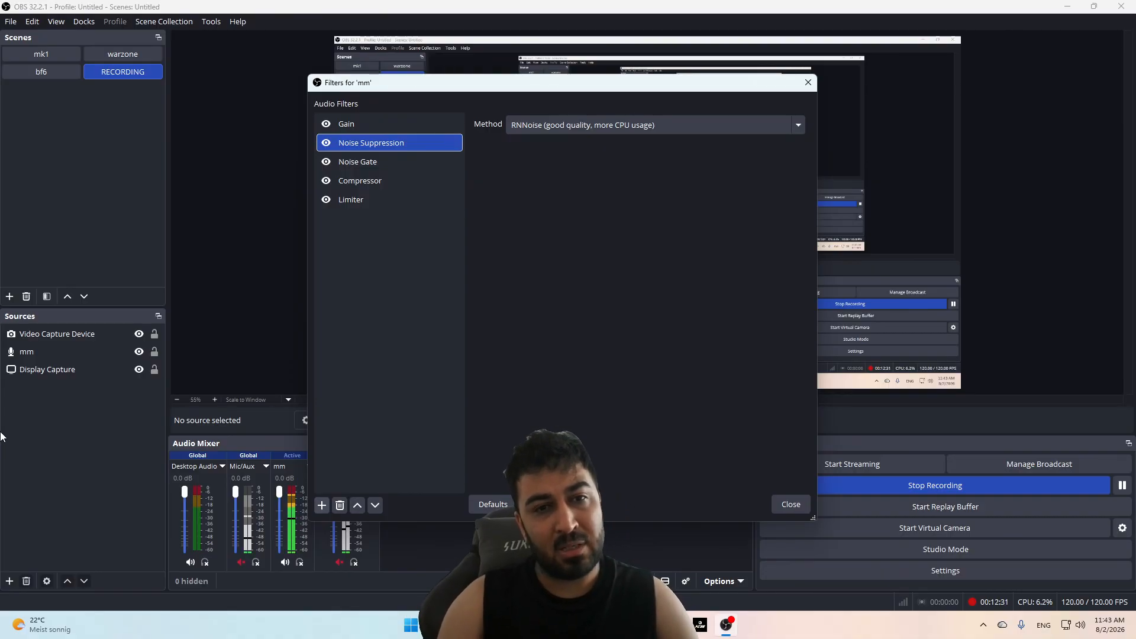
Step: Examine the mm source's Noise Gate, Compressor and Limiter filter settings, and close its filters
{"action": "left_click", "coordinate": [358, 164]}
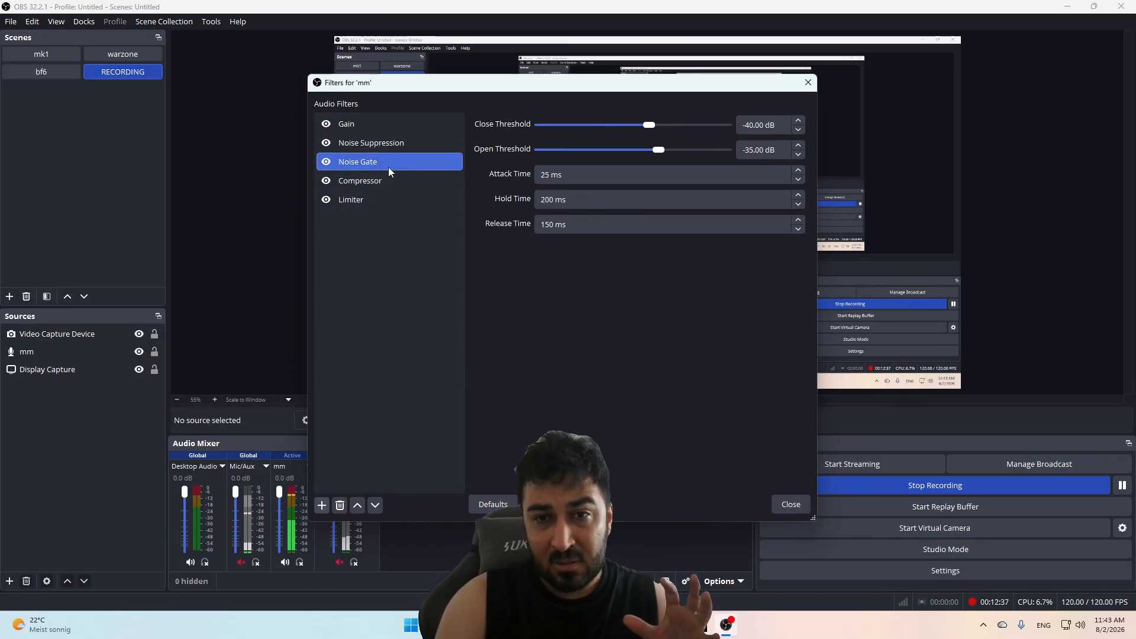
{"action": "left_click_drag", "start_coordinate": [614, 83], "coordinate": [827, 87]}
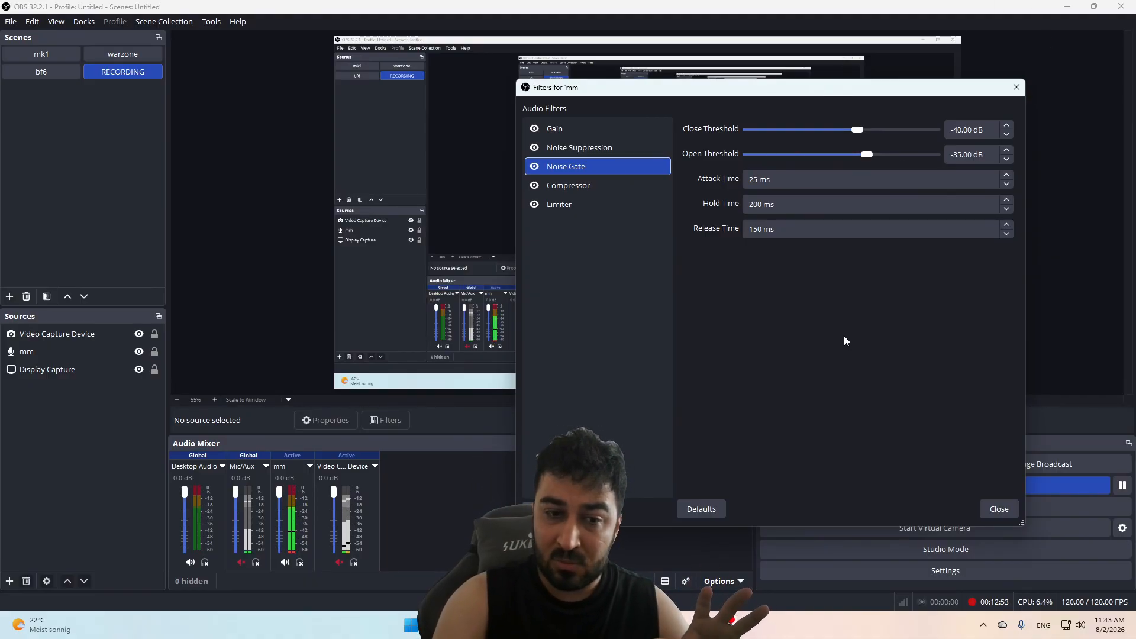
{"action": "left_click_drag", "start_coordinate": [897, 94], "coordinate": [422, 84]}
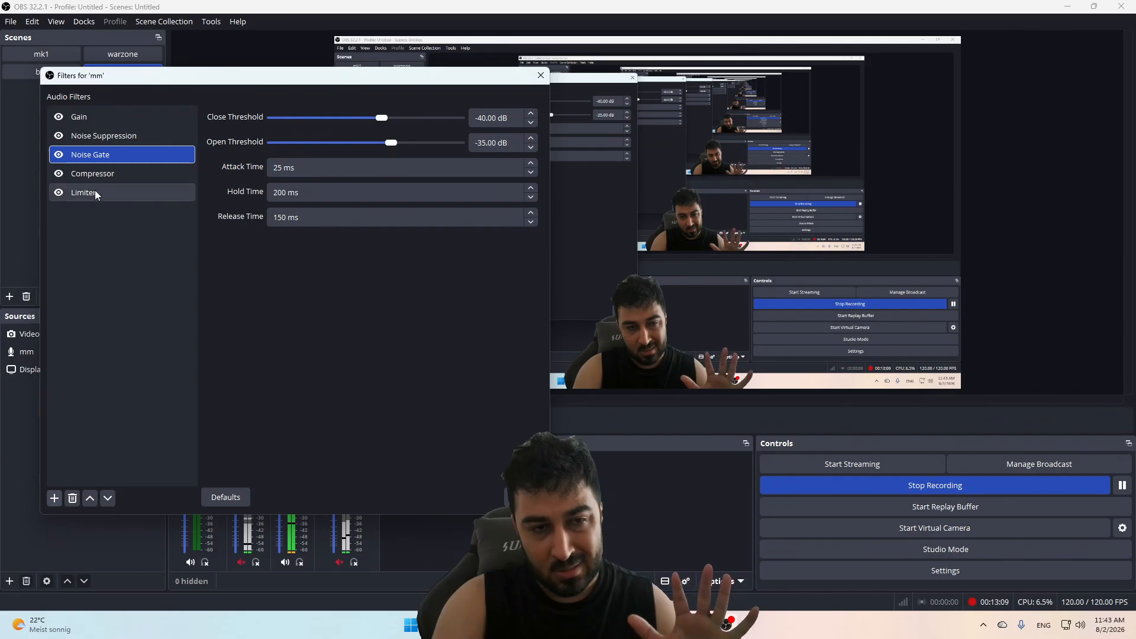
{"action": "left_click", "coordinate": [107, 176]}
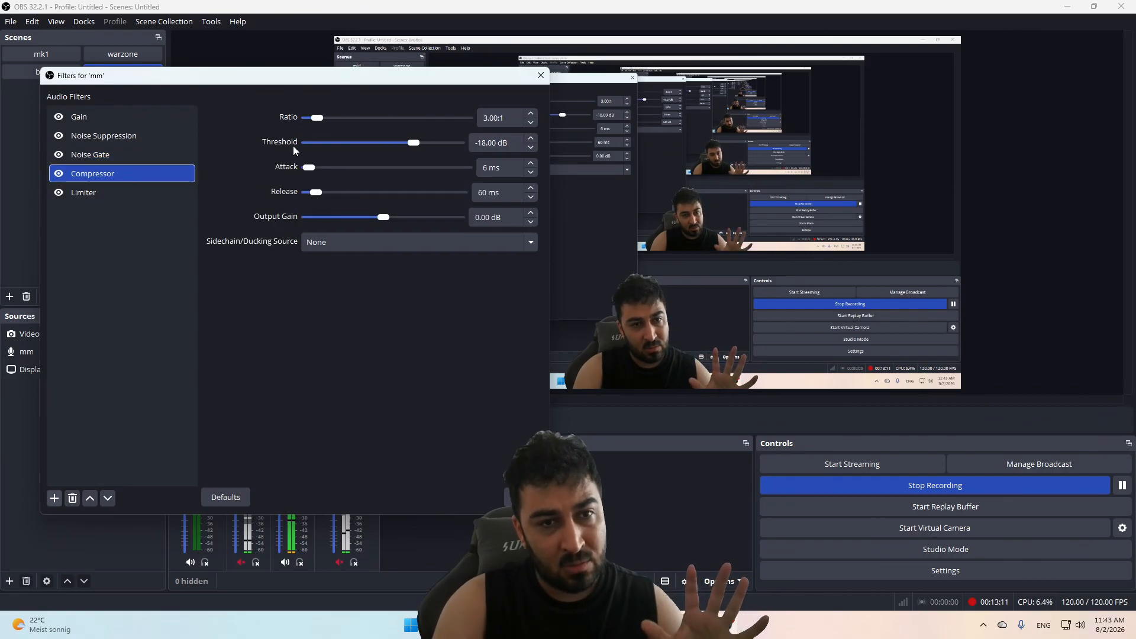
{"action": "left_click", "coordinate": [121, 192]}
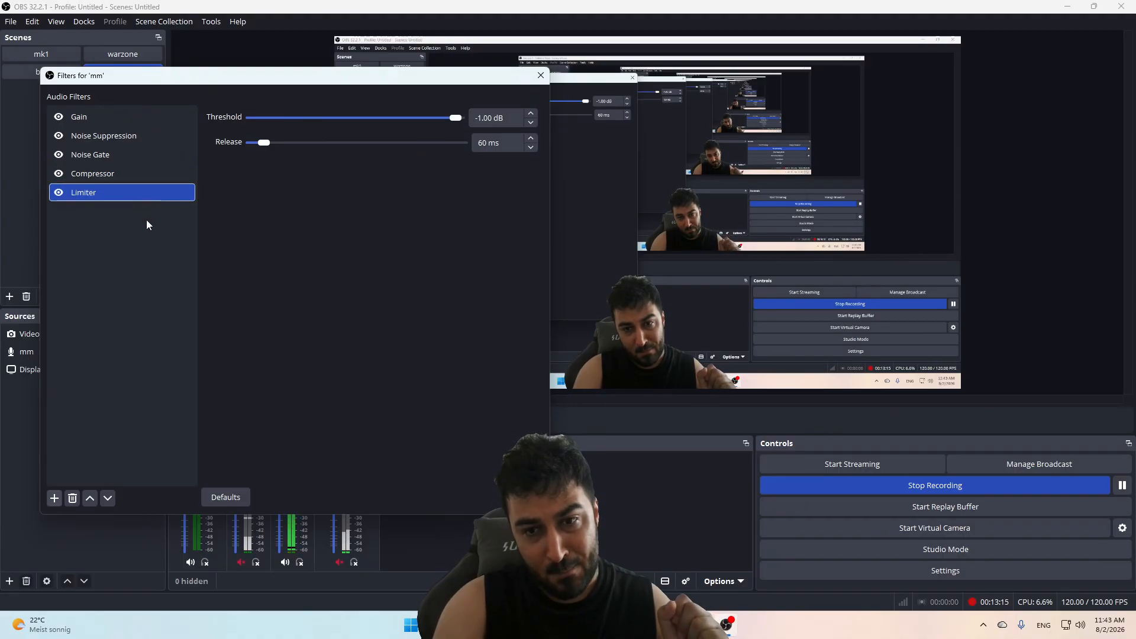
{"action": "left_click", "coordinate": [540, 76]}
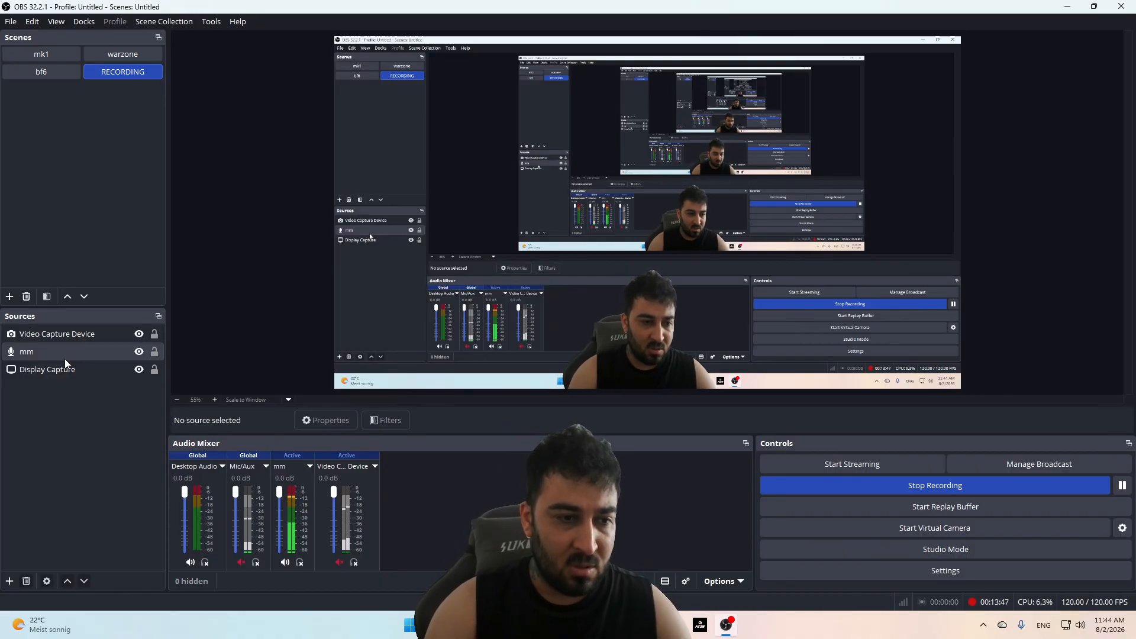
Step: Check where the Display Capture source's Filters option is found, without opening it
{"action": "left_click", "coordinate": [81, 354]}
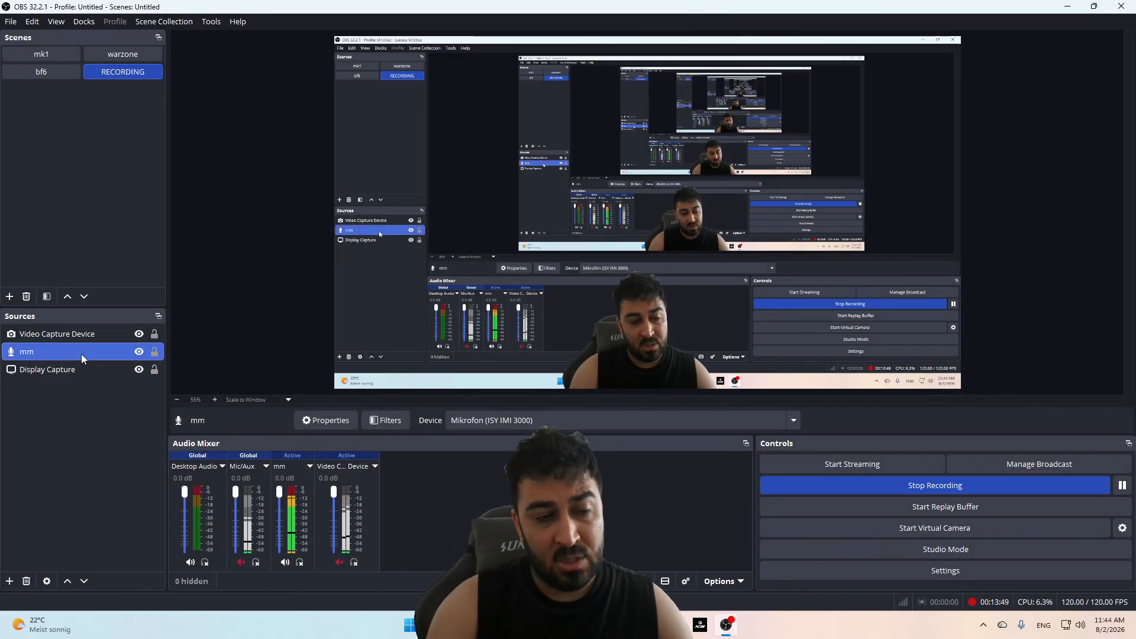
{"action": "left_click", "coordinate": [77, 370]}
{"action": "right_click", "coordinate": [77, 371]}
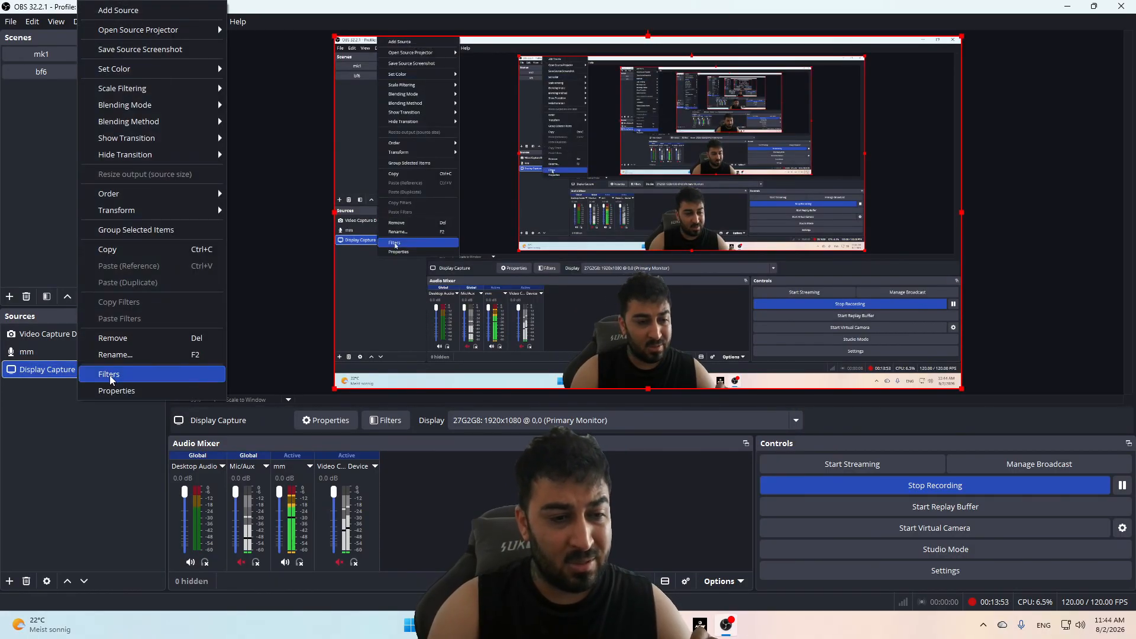
{"action": "left_click", "coordinate": [444, 503]}
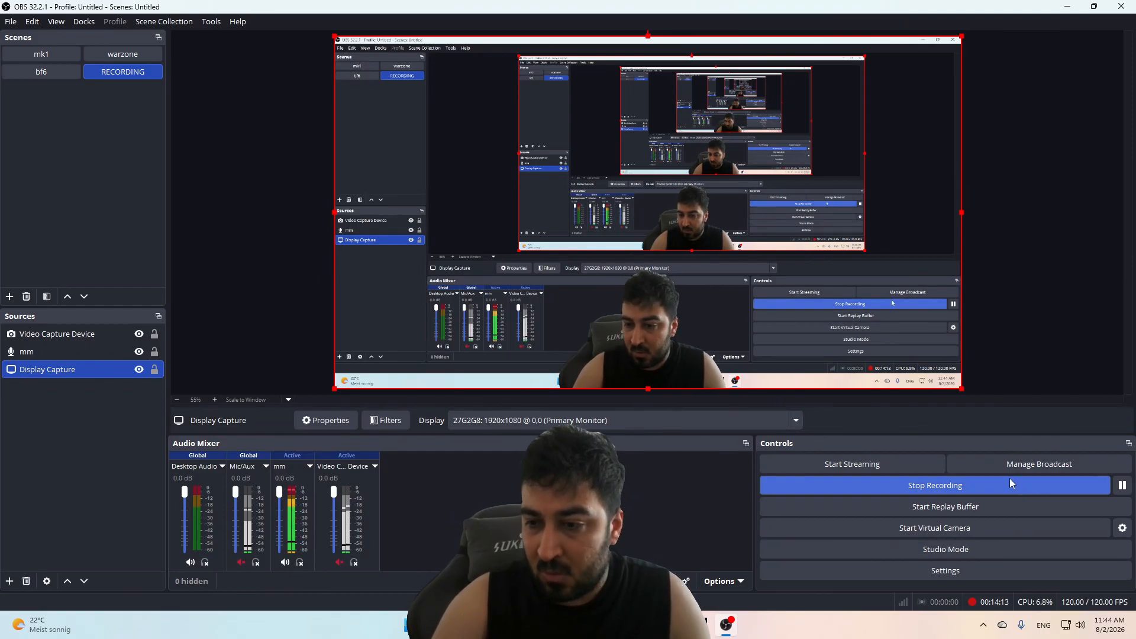
Step: Open the program settings, look through the General options and display the Appearance options
{"action": "left_click", "coordinate": [946, 571]}
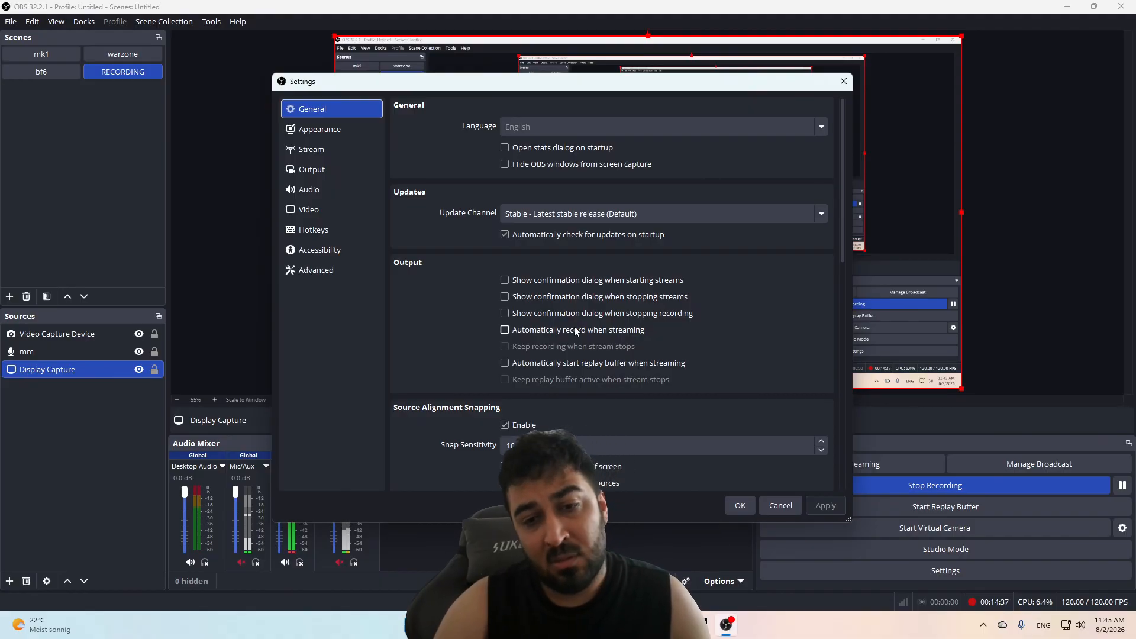
{"action": "scroll", "coordinate": [643, 411], "scroll_direction": "down", "scroll_amount": 1}
{"action": "scroll", "coordinate": [652, 438], "scroll_direction": "down", "scroll_amount": 7}
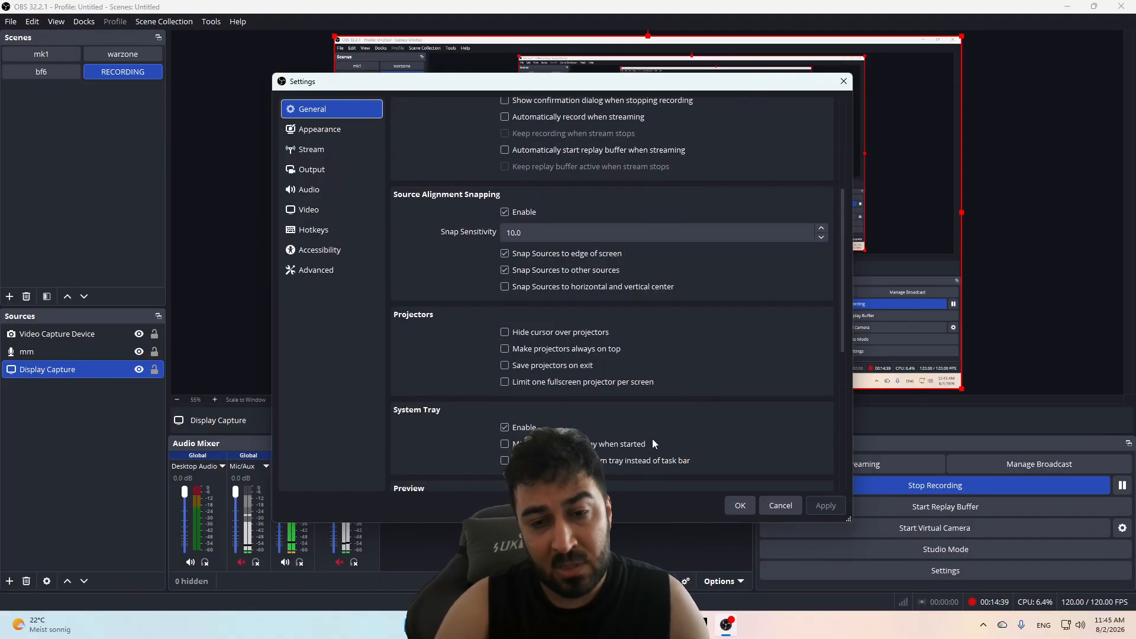
{"action": "scroll", "coordinate": [652, 439], "scroll_direction": "down", "scroll_amount": 7}
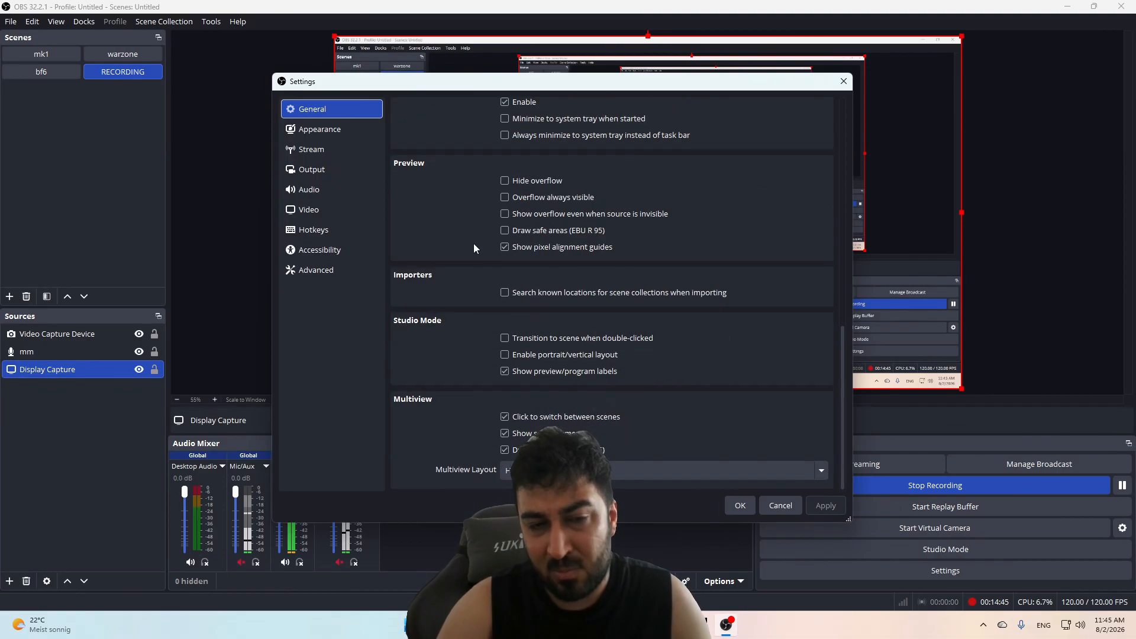
{"action": "scroll", "coordinate": [461, 237], "scroll_direction": "up", "scroll_amount": 8}
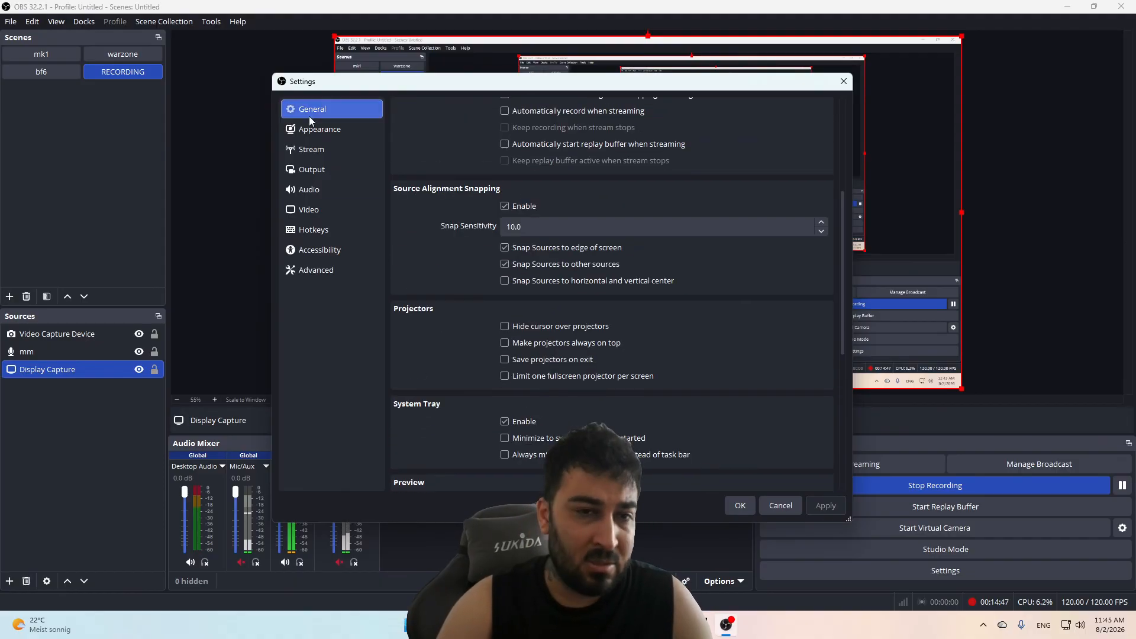
{"action": "left_click", "coordinate": [330, 135]}
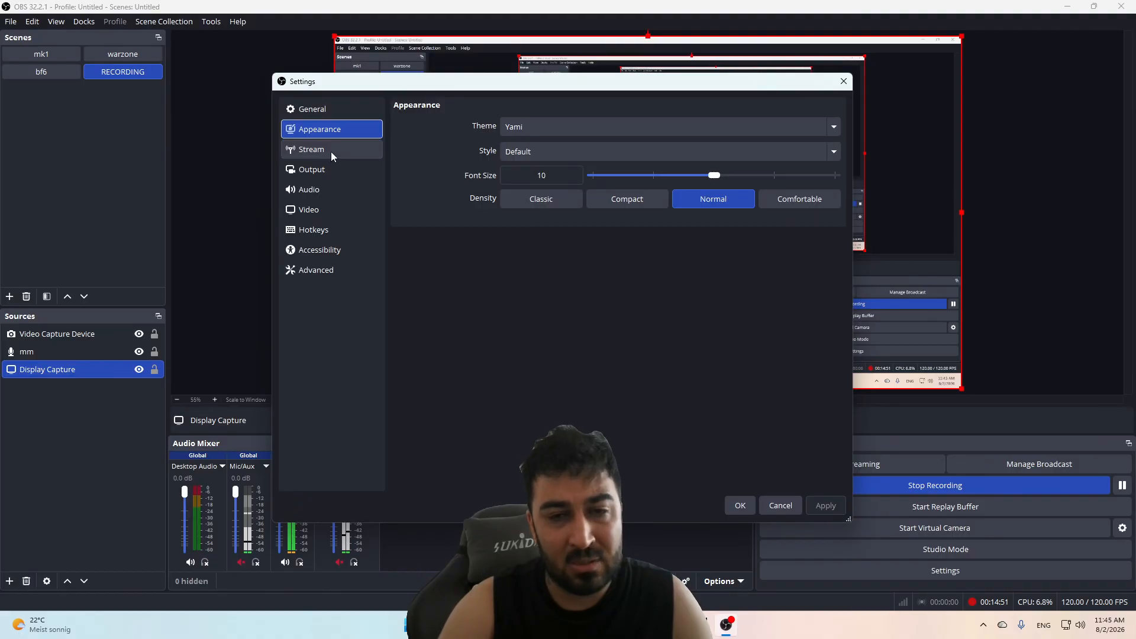
Step: Display the Stream settings and review the available streaming services, leaving YouTube - RTMPS selected
{"action": "left_click", "coordinate": [327, 151]}
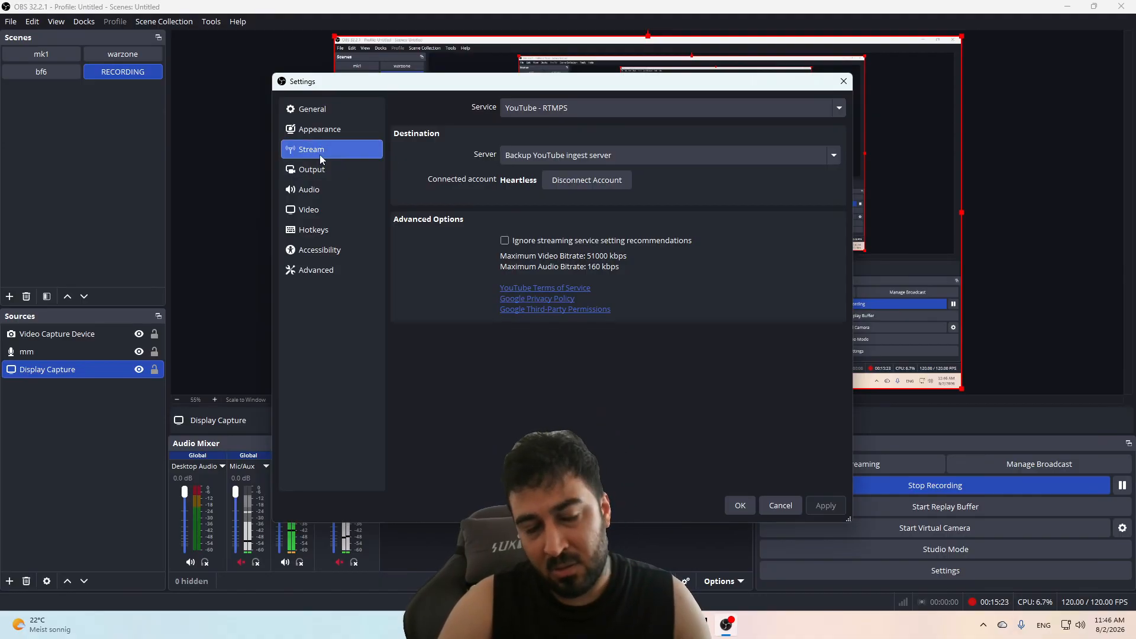
{"action": "left_click", "coordinate": [563, 106]}
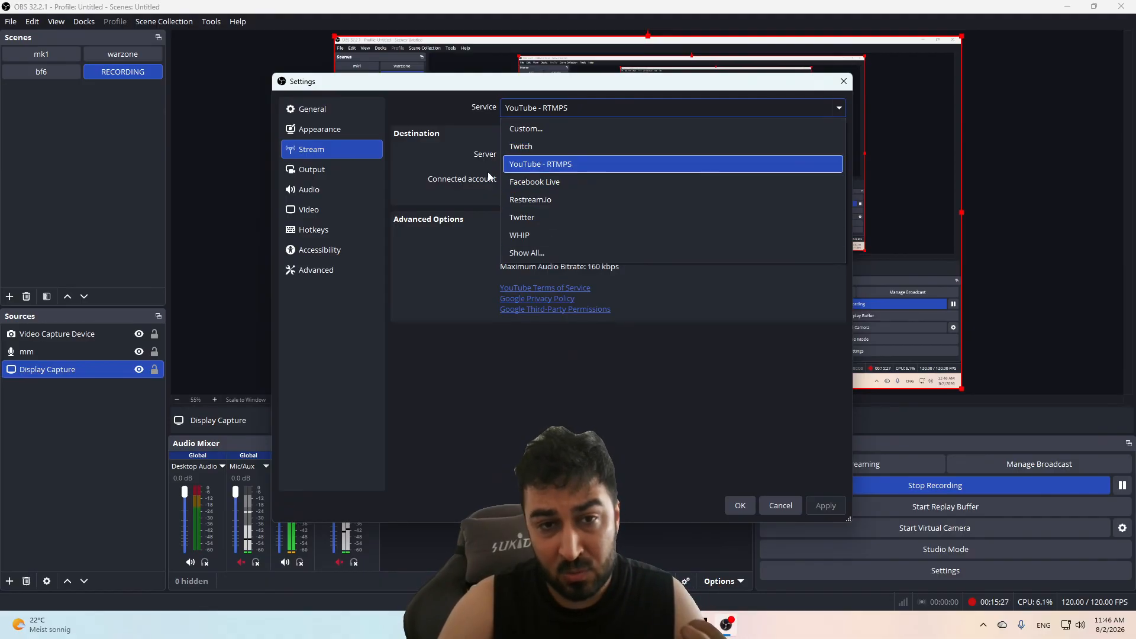
{"action": "left_click", "coordinate": [421, 151]}
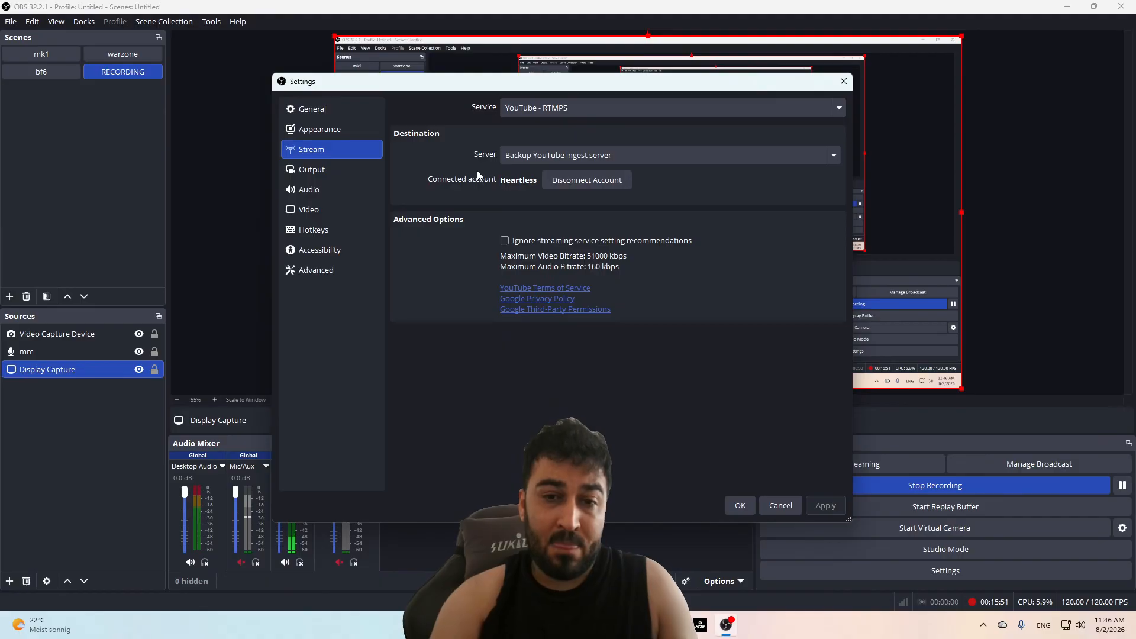
Step: Open the Output settings and look through the Streaming, Recording, Audio and Replay Buffer options
{"action": "left_click", "coordinate": [337, 171]}
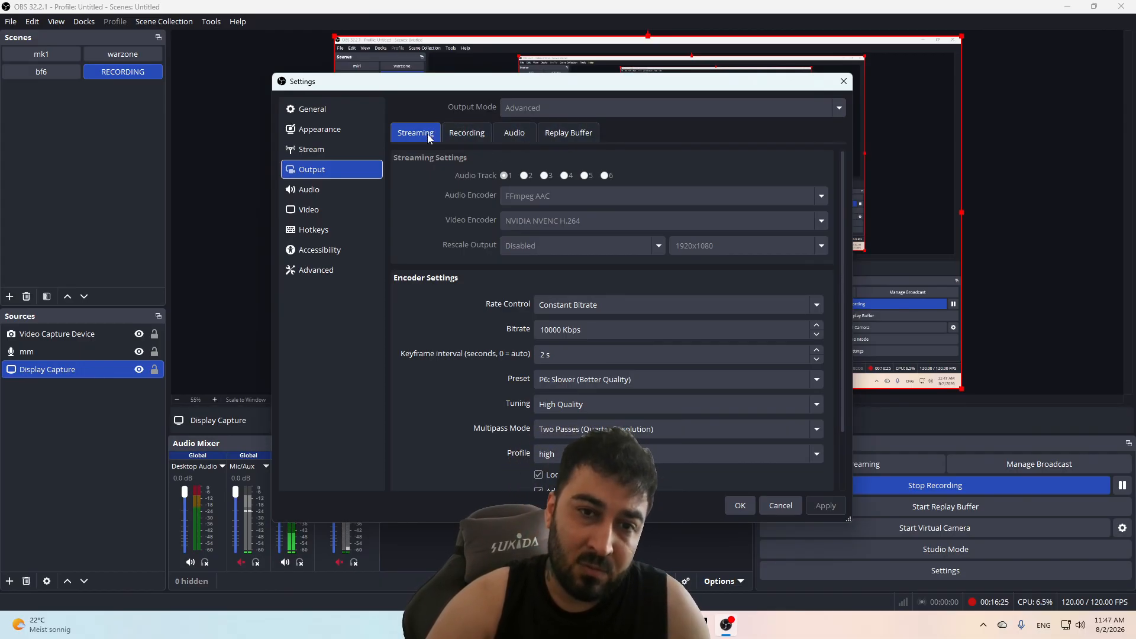
{"action": "scroll", "coordinate": [490, 393], "scroll_direction": "down", "scroll_amount": 2}
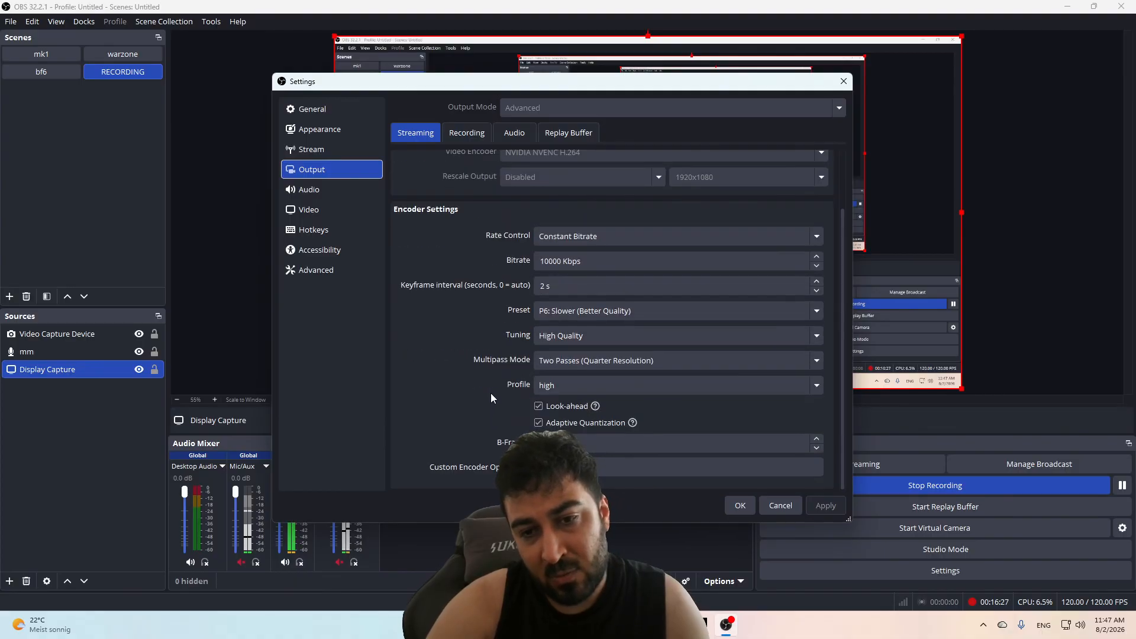
{"action": "scroll", "coordinate": [492, 389], "scroll_direction": "up", "scroll_amount": 2}
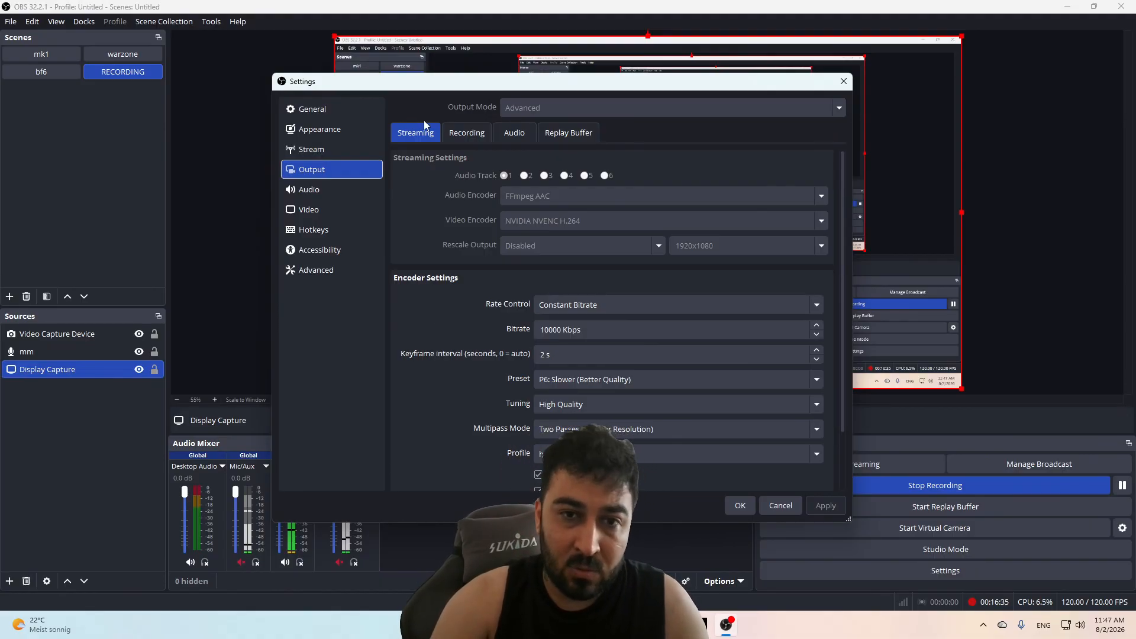
{"action": "left_click", "coordinate": [465, 132]}
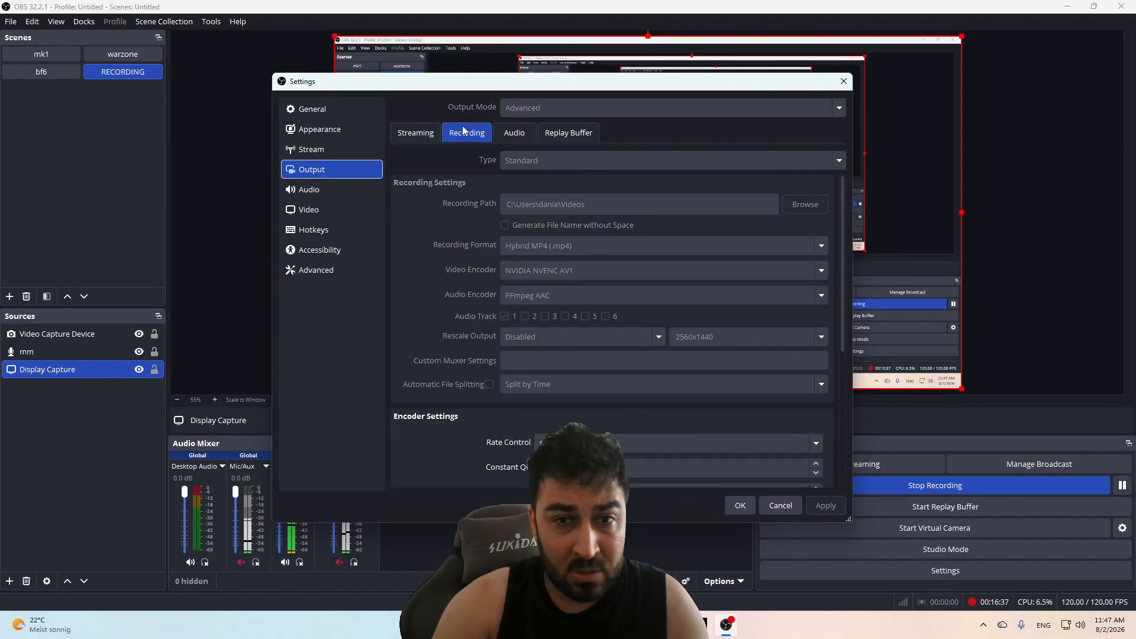
{"action": "left_click", "coordinate": [513, 134]}
{"action": "left_click", "coordinate": [549, 135]}
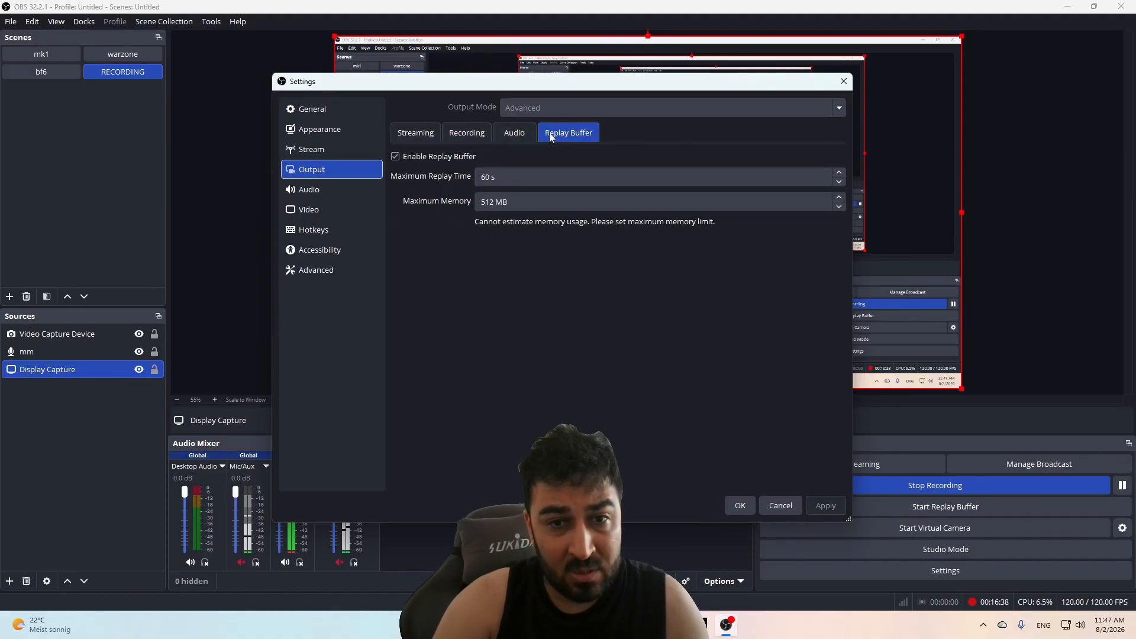
Step: Return to the streaming output settings and review the encoder's rate control choices, keeping Constant Bitrate
{"action": "left_click", "coordinate": [411, 133]}
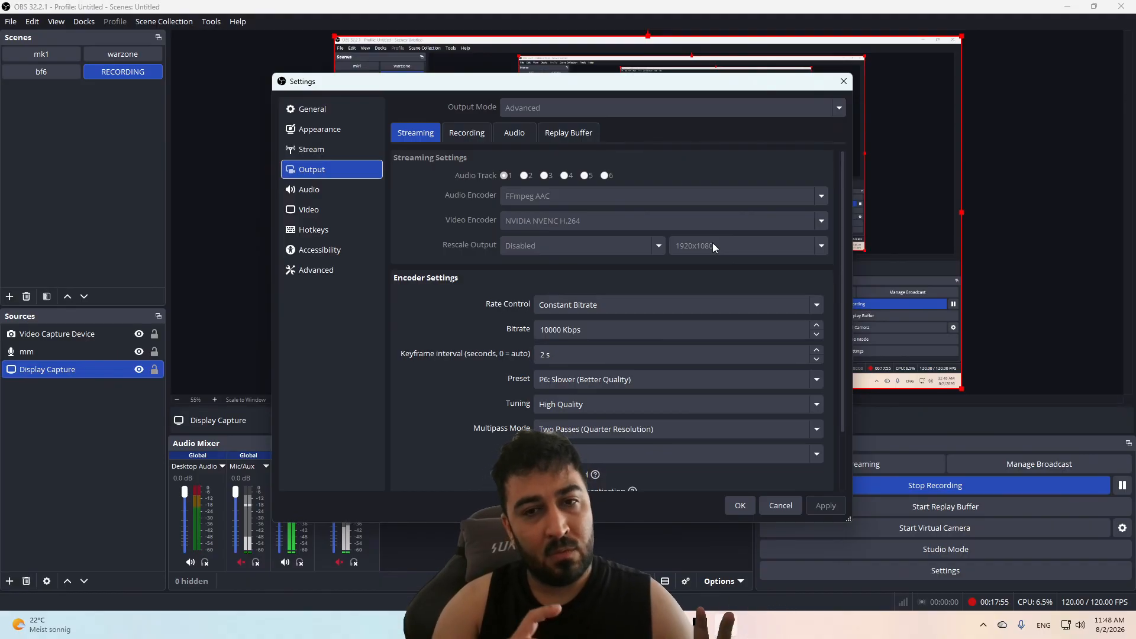
{"action": "scroll", "coordinate": [473, 290], "scroll_direction": "down", "scroll_amount": 1}
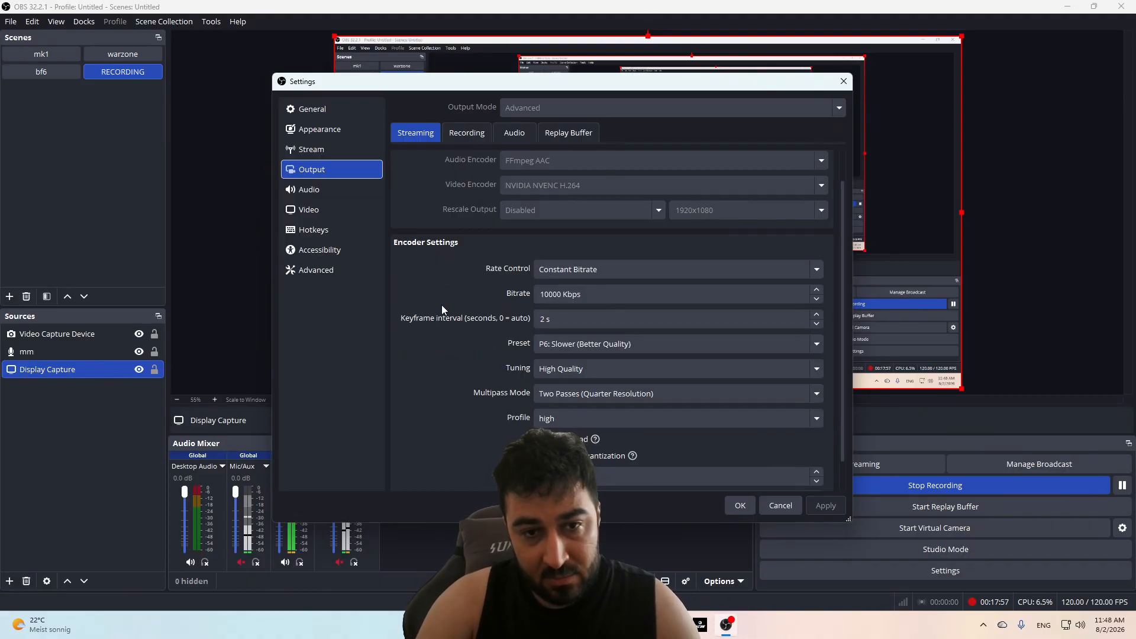
{"action": "scroll", "coordinate": [450, 317], "scroll_direction": "down", "scroll_amount": 1}
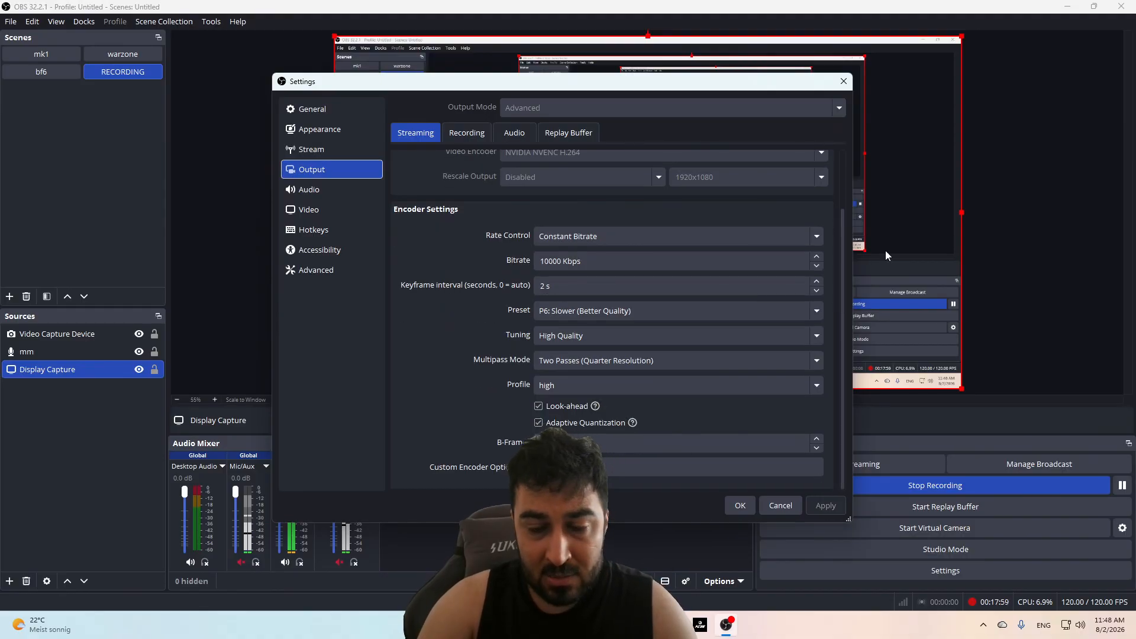
{"action": "left_click", "coordinate": [808, 236]}
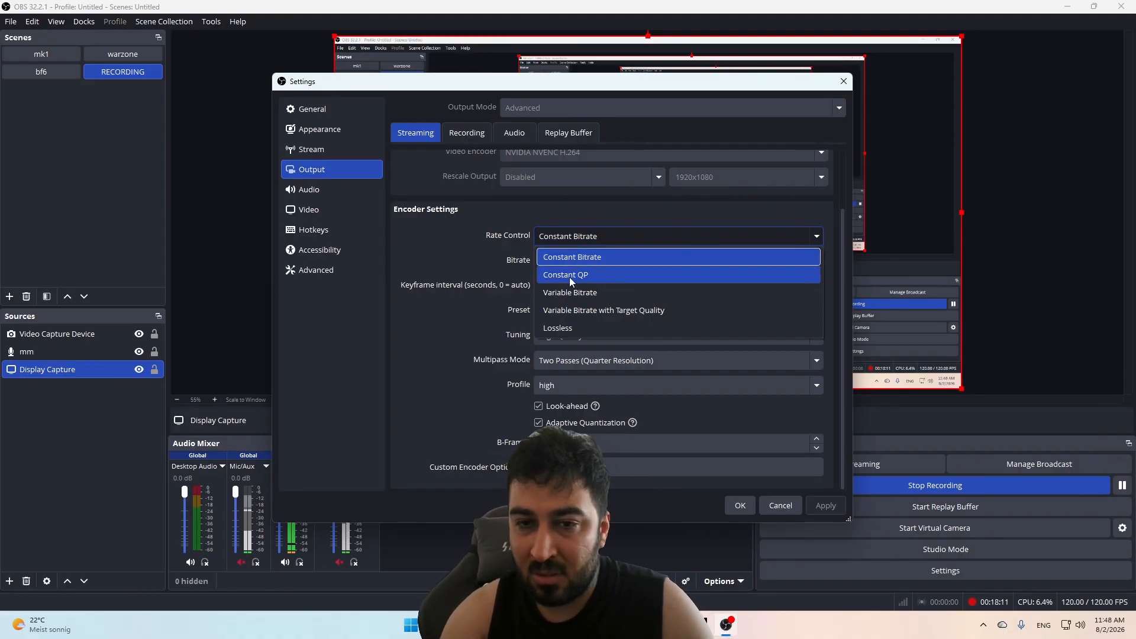
{"action": "left_click", "coordinate": [447, 219]}
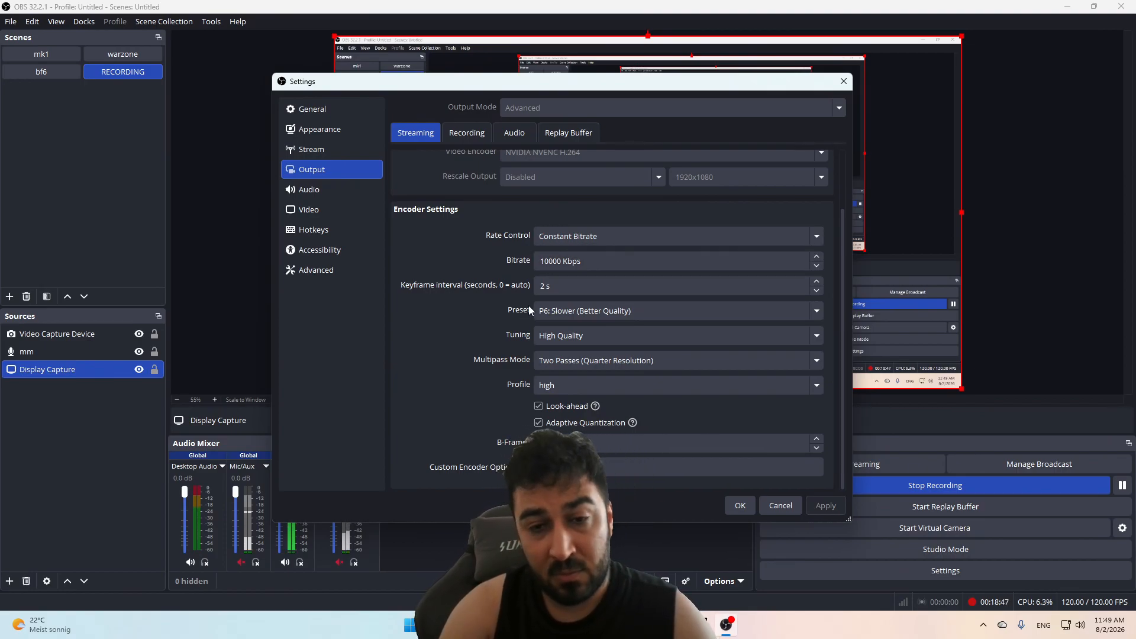
Step: Examine the streaming encoder's keyframe interval, preset and tuning options without changing them
{"action": "double_click", "coordinate": [545, 285]}
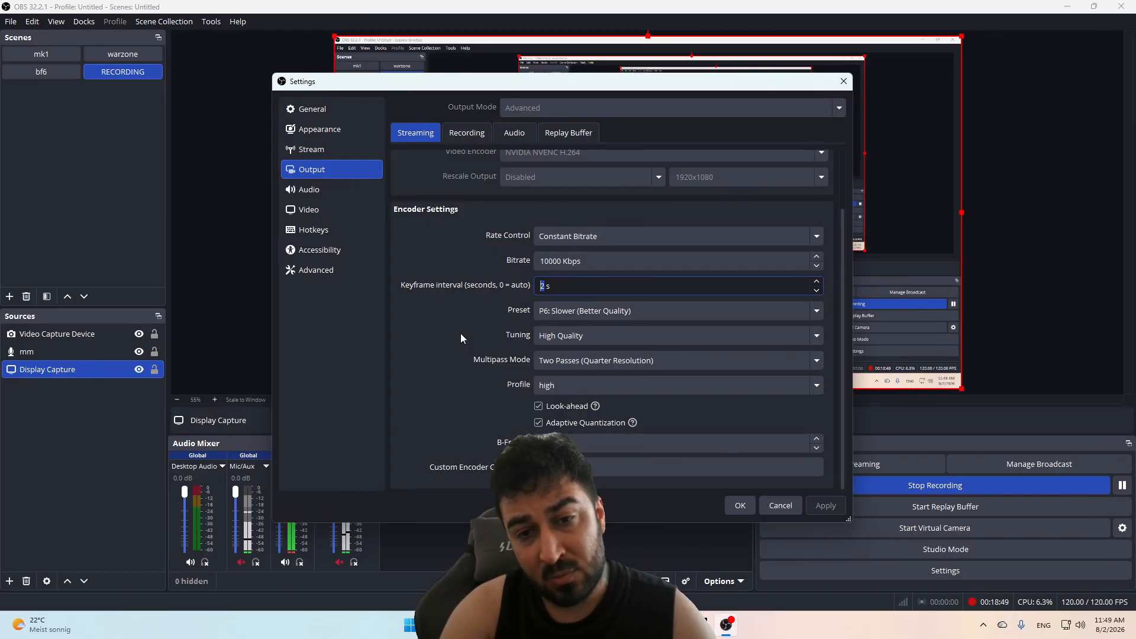
{"action": "left_click", "coordinate": [601, 310]}
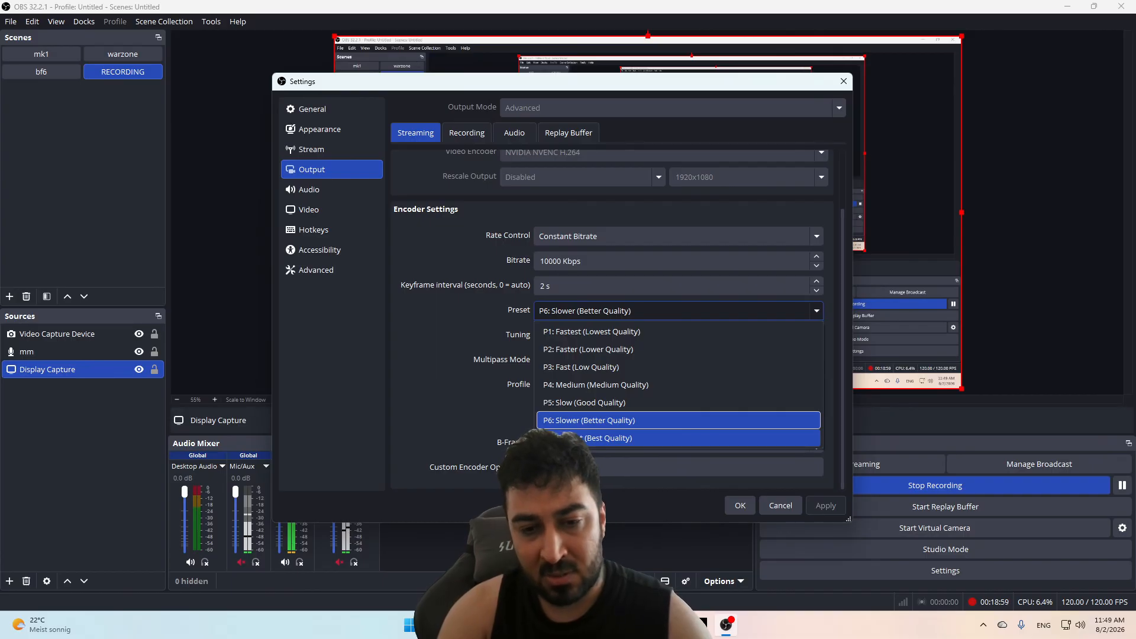
{"action": "left_click", "coordinate": [435, 346]}
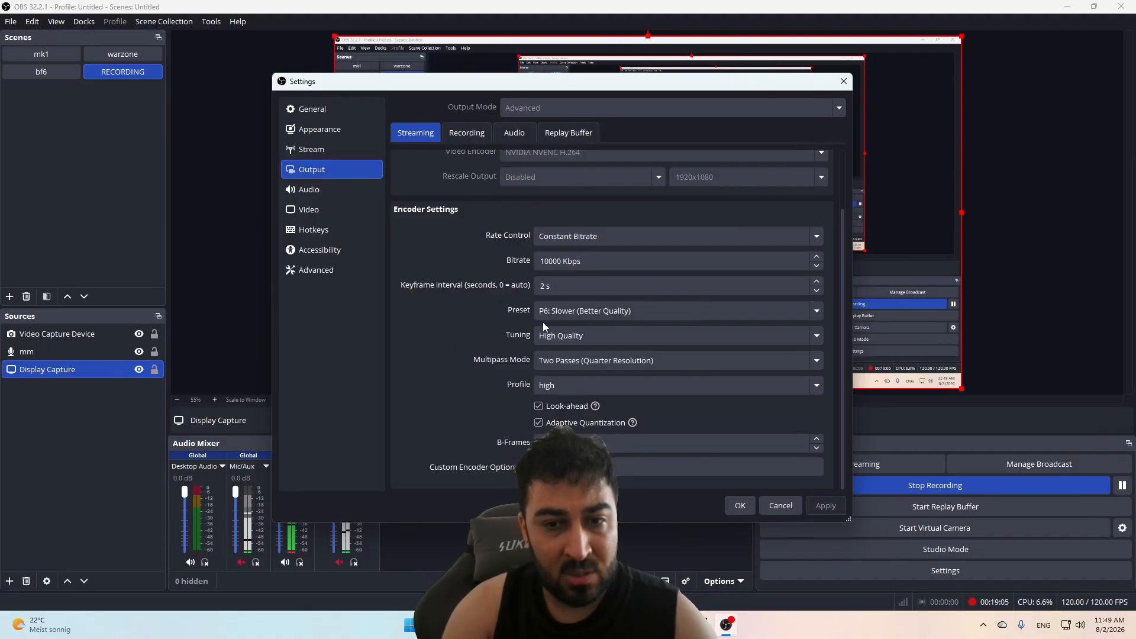
{"action": "left_click", "coordinate": [666, 310]}
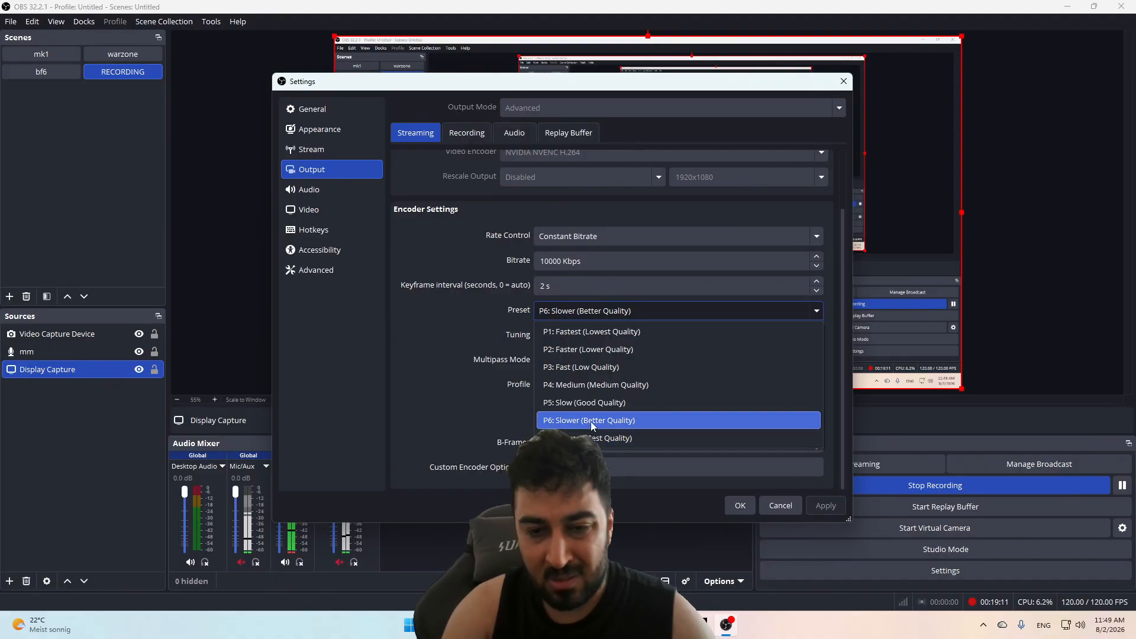
{"action": "left_click", "coordinate": [433, 357]}
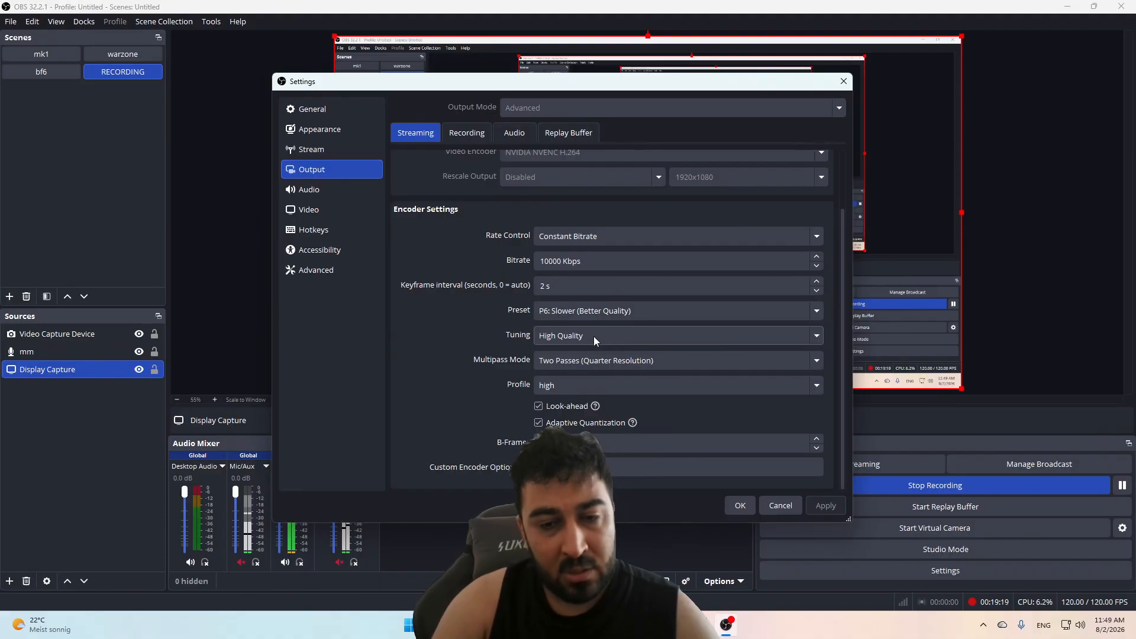
{"action": "left_click", "coordinate": [594, 336]}
{"action": "left_click", "coordinate": [444, 341]}
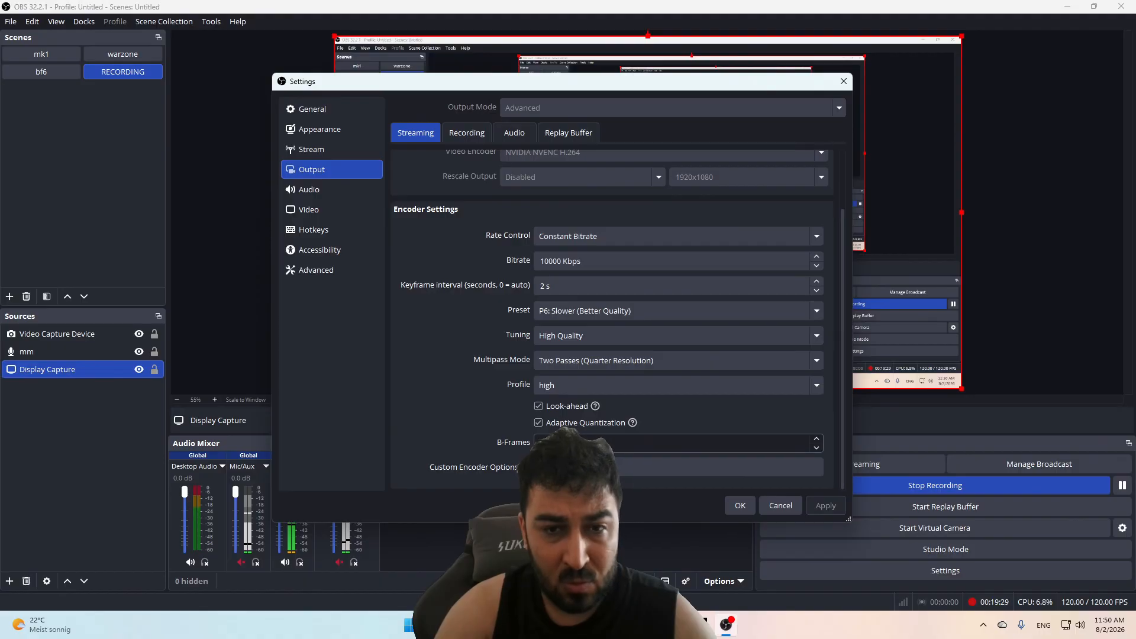
{"action": "scroll", "coordinate": [434, 329], "scroll_direction": "up", "scroll_amount": 2}
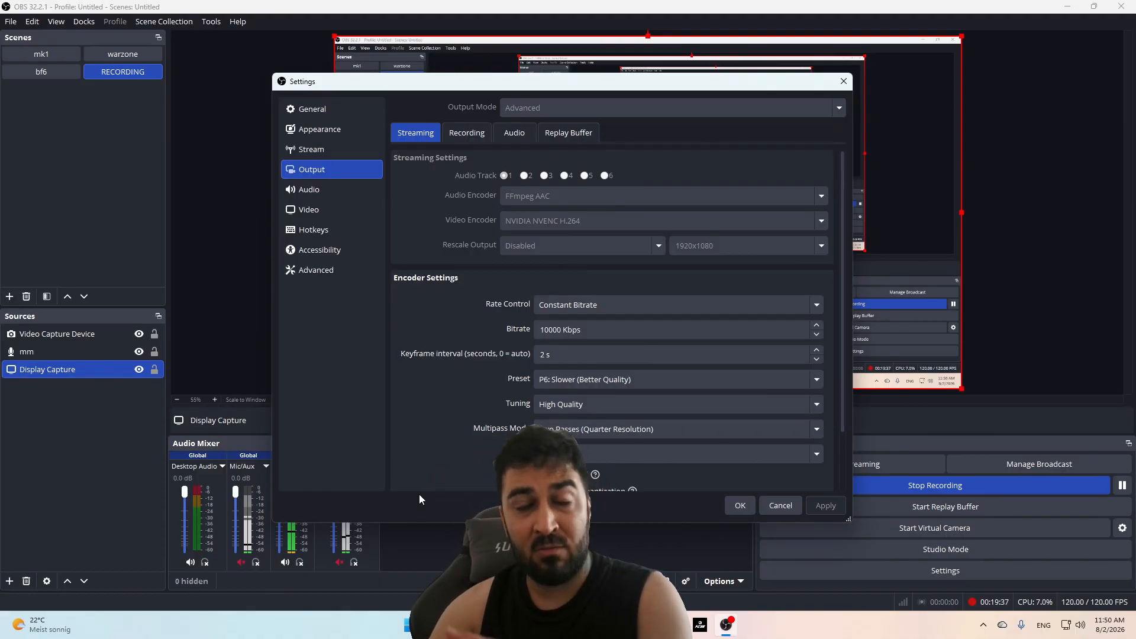
Step: Compare the video encoder settings used for recording with those used for streaming
{"action": "left_click", "coordinate": [477, 127]}
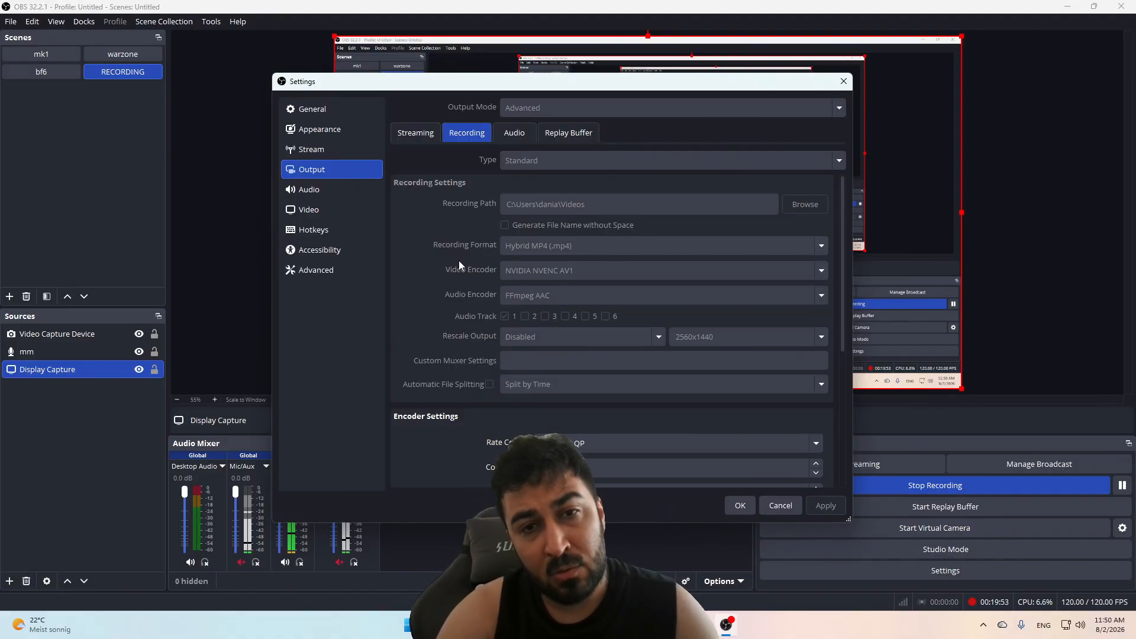
{"action": "left_click", "coordinate": [435, 133]}
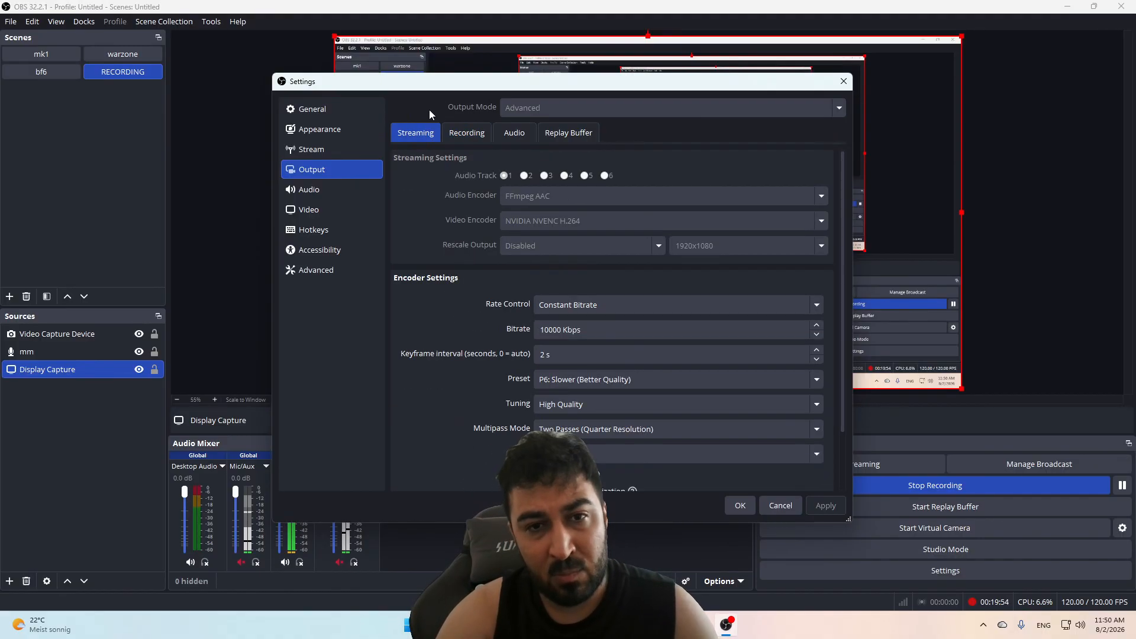
{"action": "left_click", "coordinate": [463, 134]}
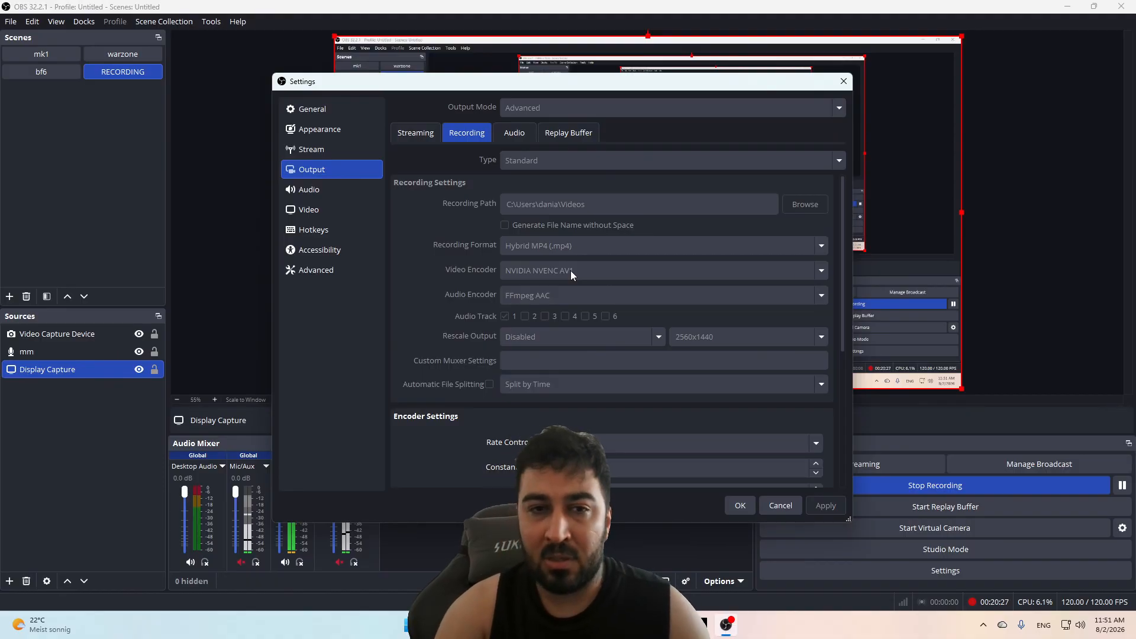
{"action": "left_click", "coordinate": [422, 134]}
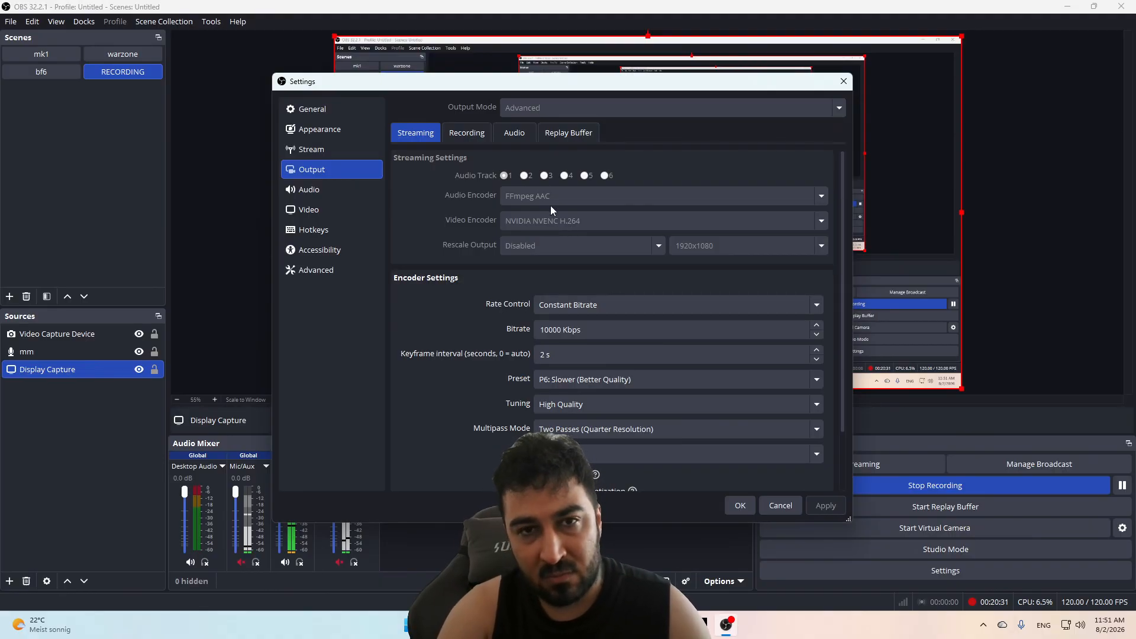
Step: Inspect the recording output's format, video and audio encoders, audio tracks, rescaling and file splitting settings
{"action": "left_click", "coordinate": [476, 140]}
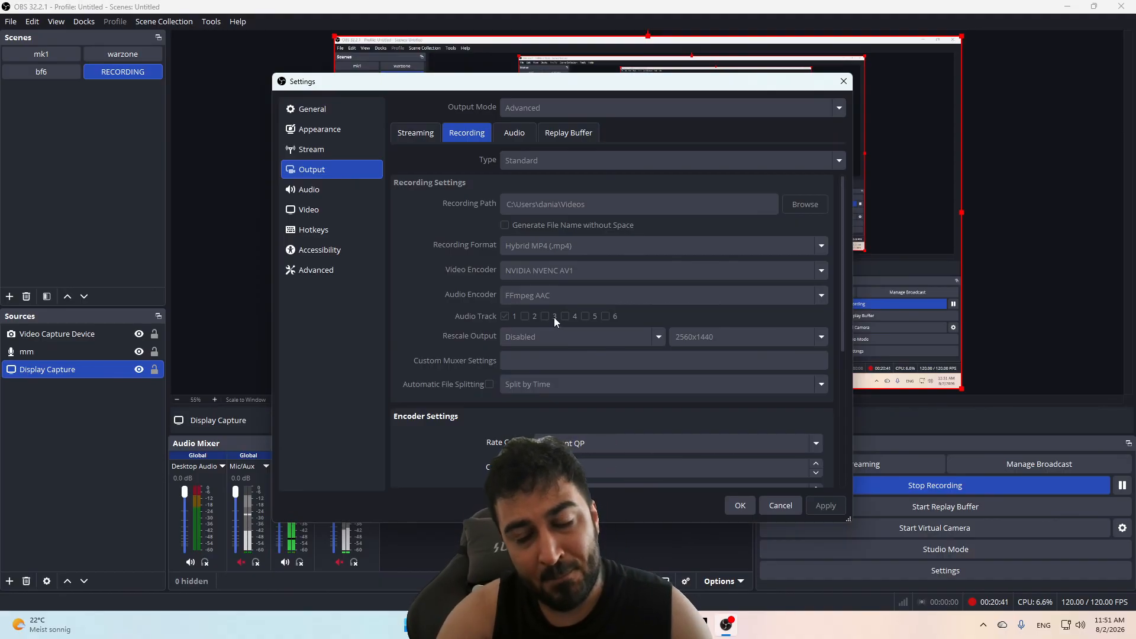
{"action": "scroll", "coordinate": [557, 324], "scroll_direction": "down", "scroll_amount": 1}
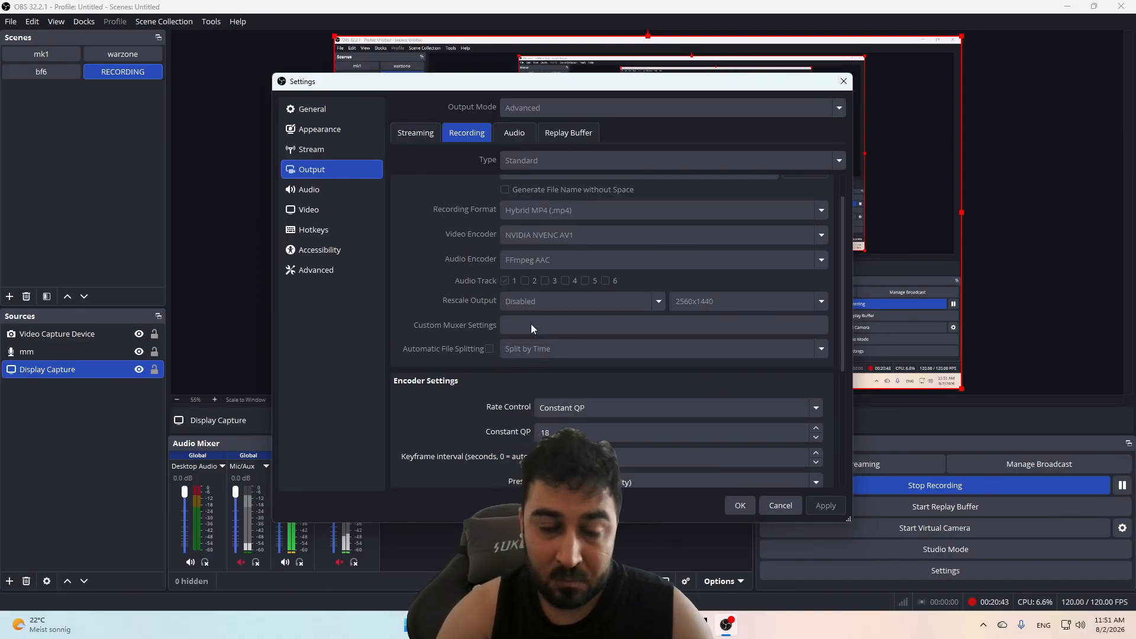
{"action": "scroll", "coordinate": [527, 318], "scroll_direction": "down", "scroll_amount": 1}
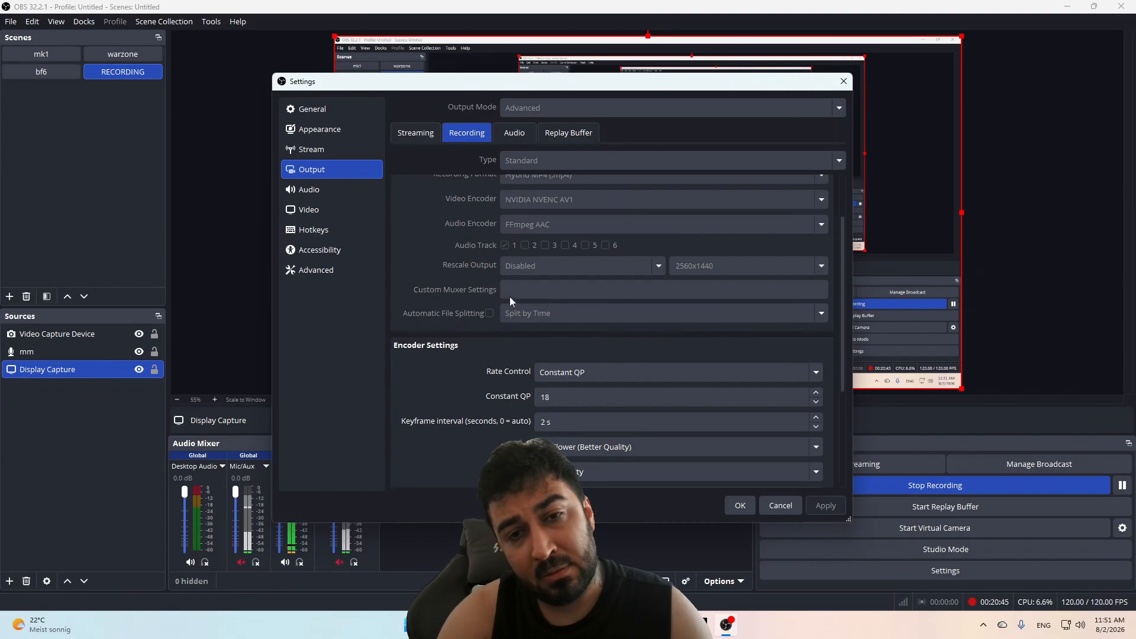
{"action": "scroll", "coordinate": [496, 226], "scroll_direction": "up", "scroll_amount": 1}
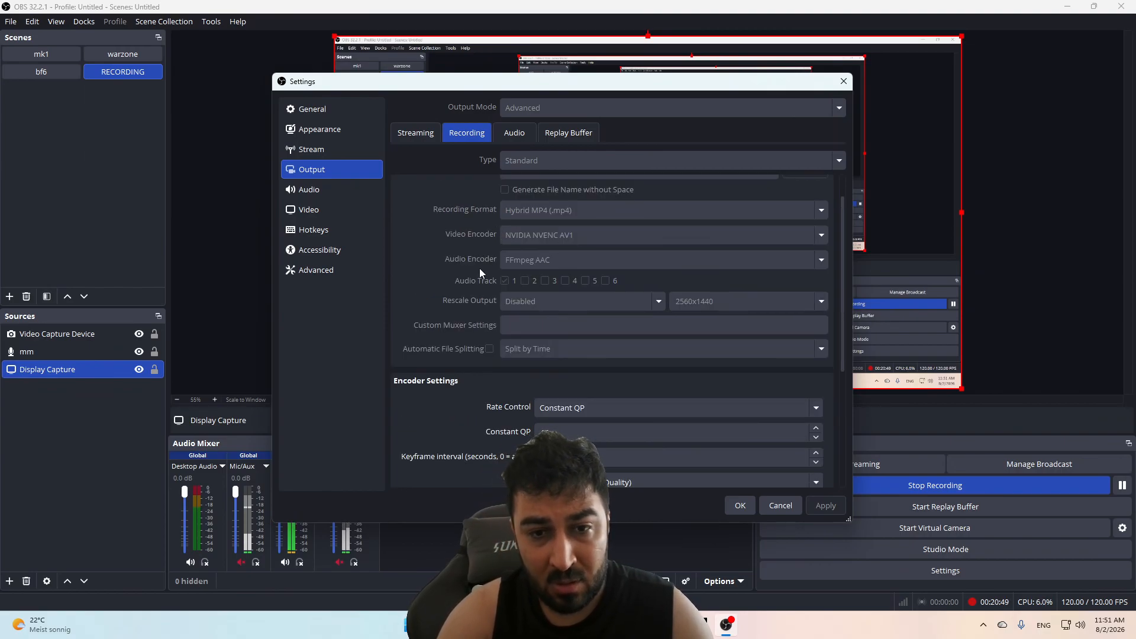
{"action": "scroll", "coordinate": [507, 269], "scroll_direction": "down", "scroll_amount": 1}
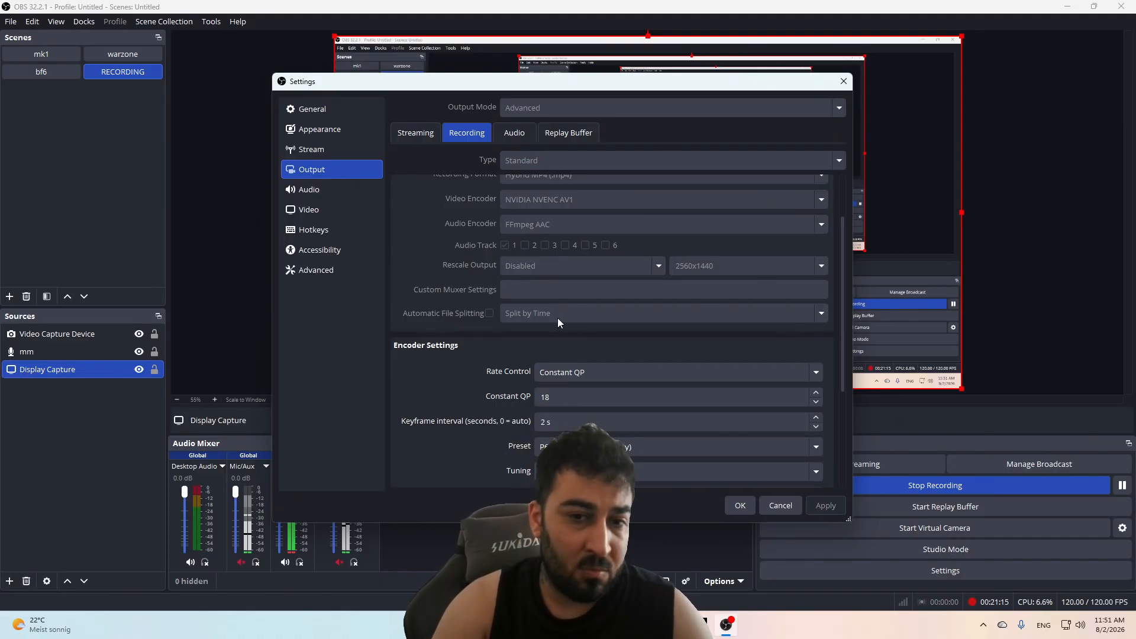
Step: Review the recording encoder's rate control choices, keeping Constant QP
{"action": "scroll", "coordinate": [600, 287], "scroll_direction": "down", "scroll_amount": 1}
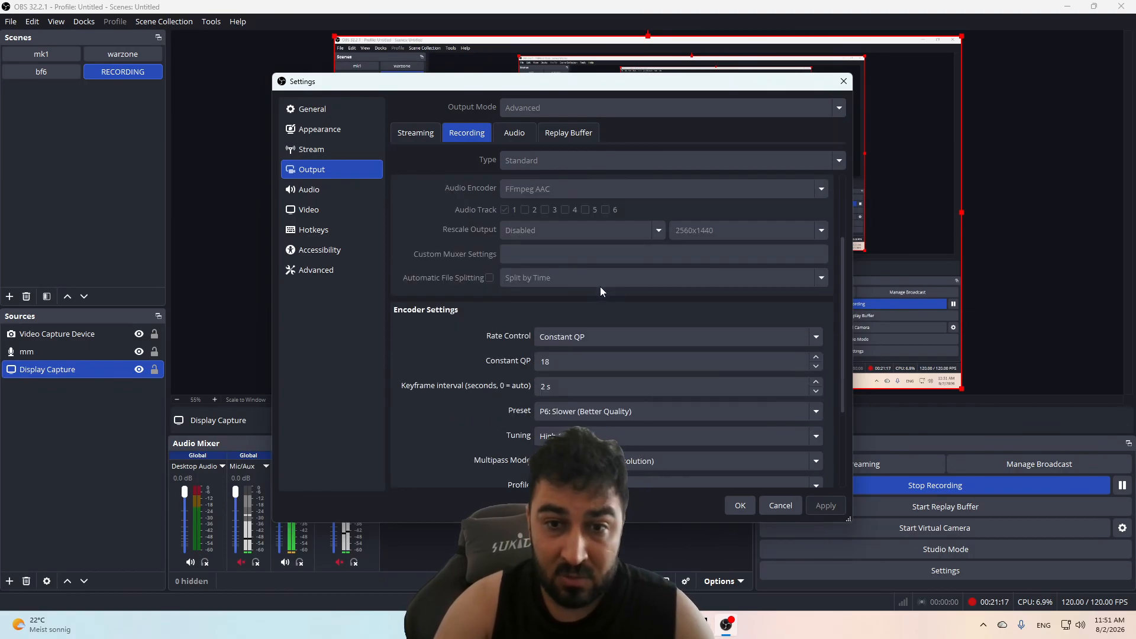
{"action": "scroll", "coordinate": [610, 278], "scroll_direction": "down", "scroll_amount": 1}
{"action": "scroll", "coordinate": [438, 283], "scroll_direction": "down", "scroll_amount": 1}
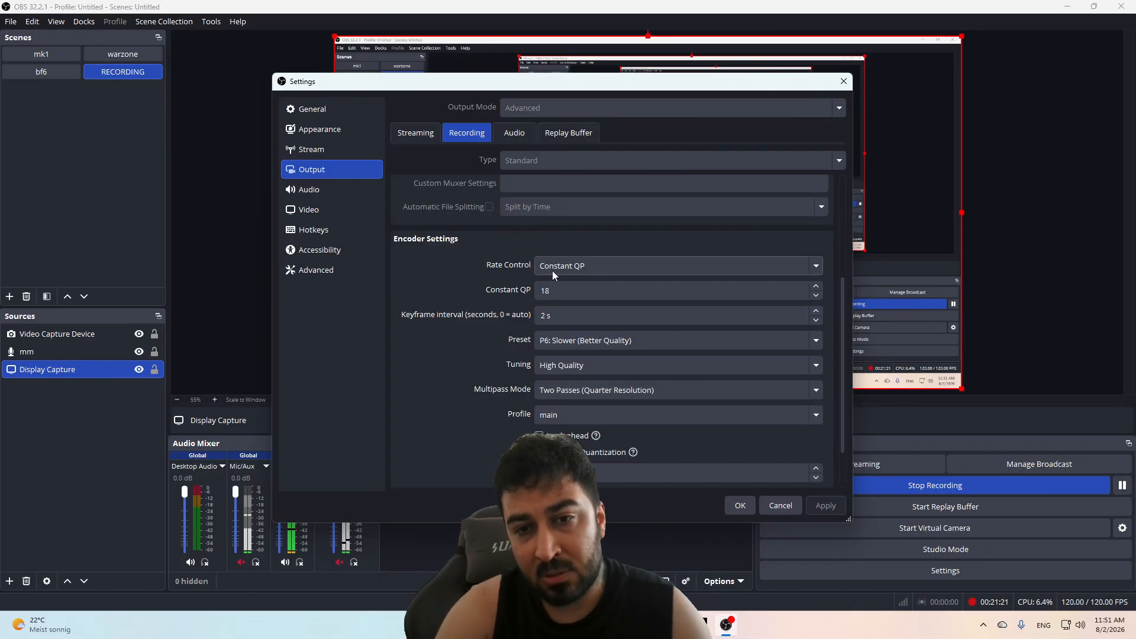
{"action": "left_click", "coordinate": [729, 265]}
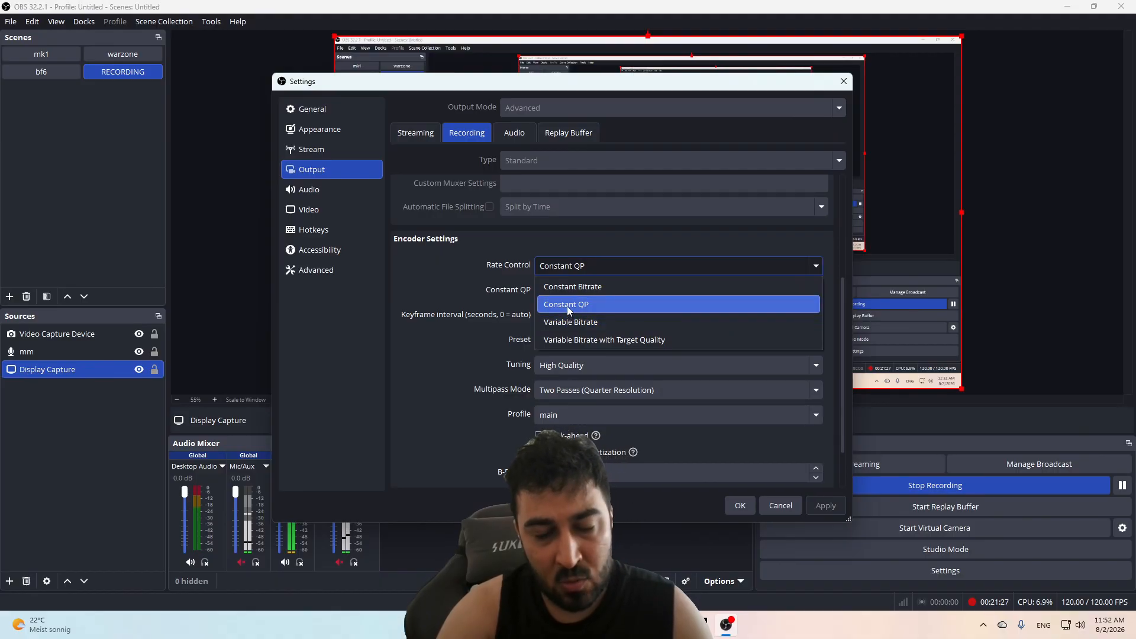
{"action": "left_click", "coordinate": [430, 290]}
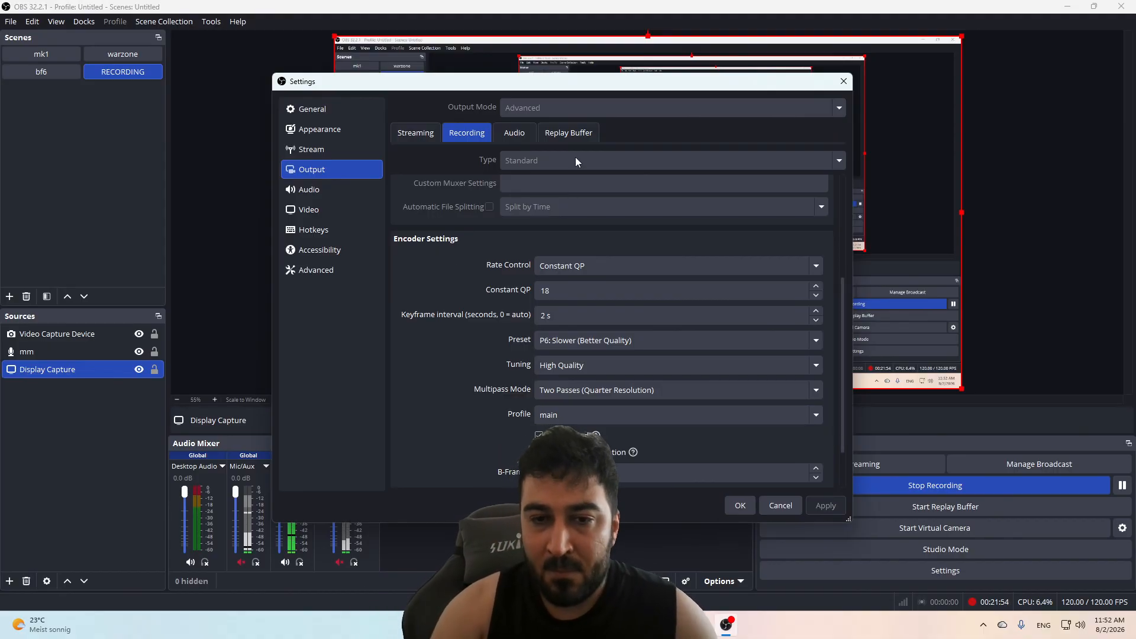
Step: Inspect the recording encoder's preset choices and its tuning, multipass, look-ahead and B-frame settings, keeping P6: Slower (Better Quality)
{"action": "mouse_move", "coordinate": [596, 435]}
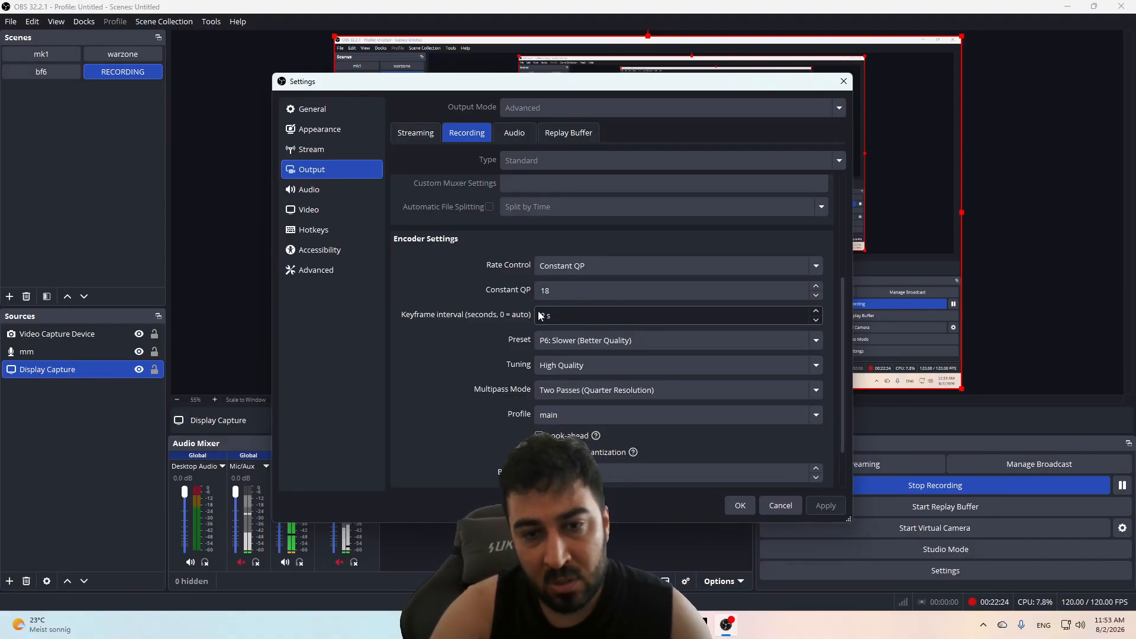
{"action": "left_click", "coordinate": [676, 340]}
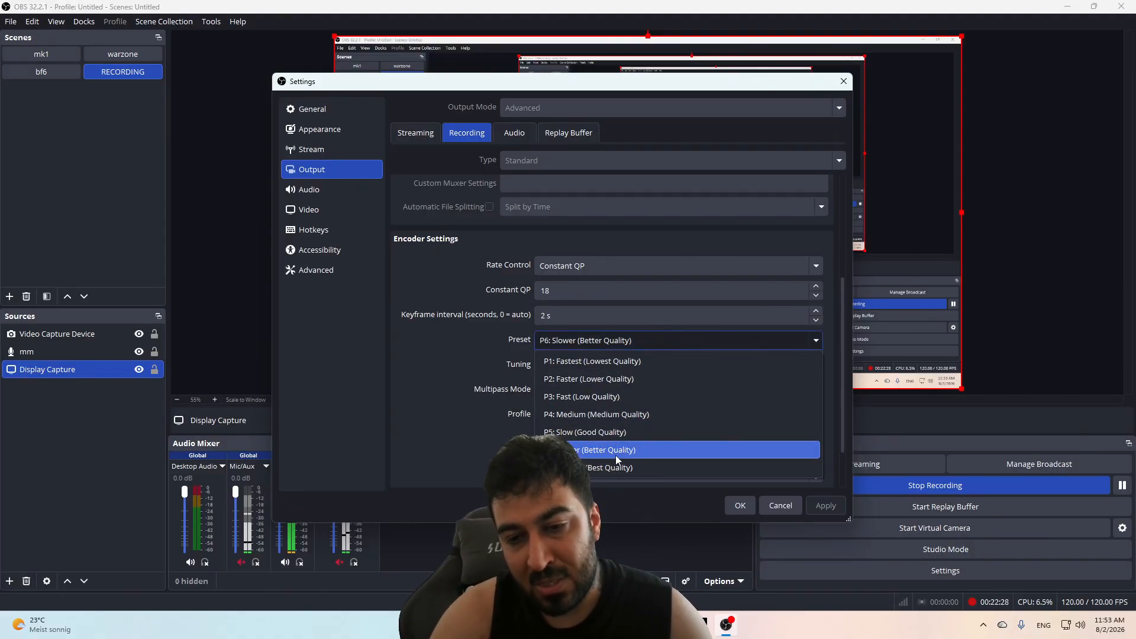
{"action": "left_click", "coordinate": [420, 356]}
{"action": "scroll", "coordinate": [425, 370], "scroll_direction": "down", "scroll_amount": 2}
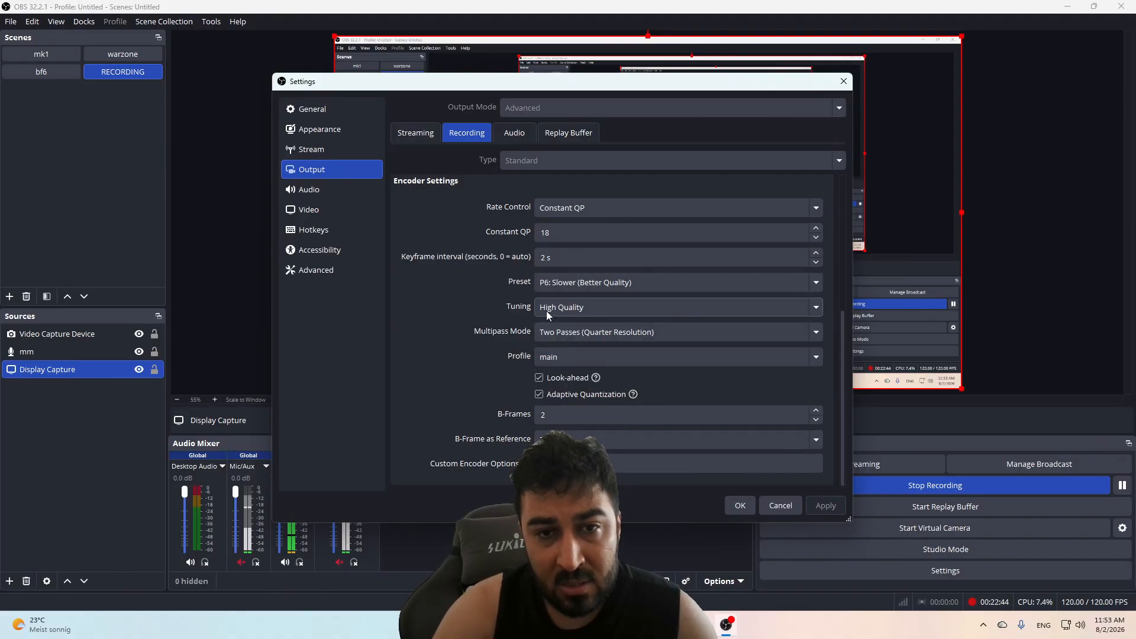
{"action": "scroll", "coordinate": [595, 307], "scroll_direction": "up", "scroll_amount": 5}
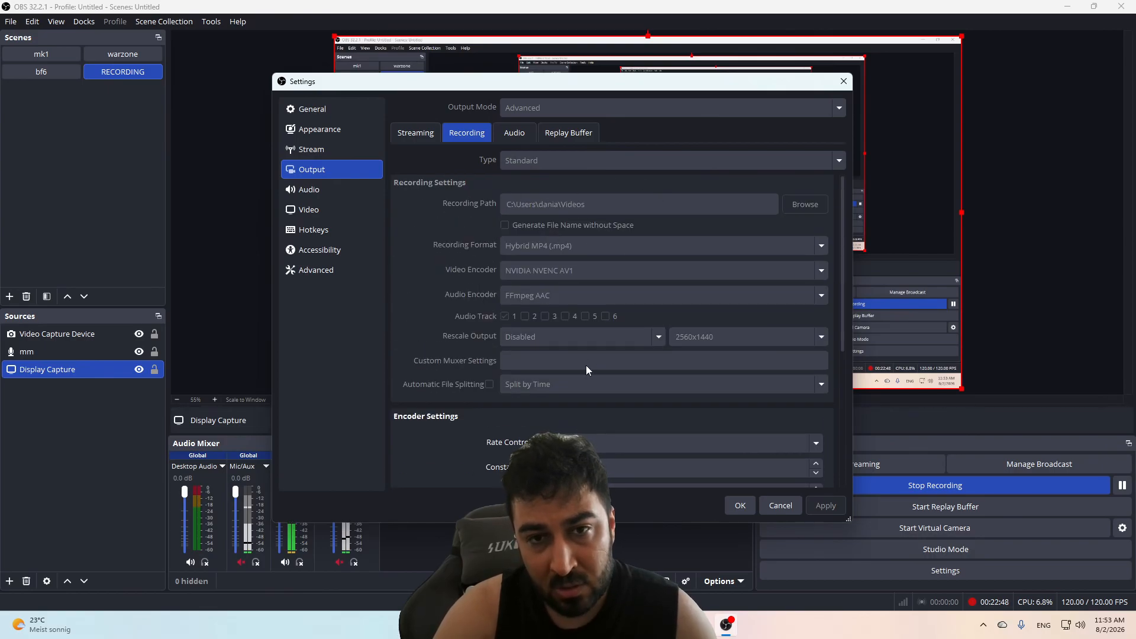
Step: Look over the output audio tracks and the replay buffer's time and memory limits, discarding any changes to the settings
{"action": "left_click", "coordinate": [528, 139]}
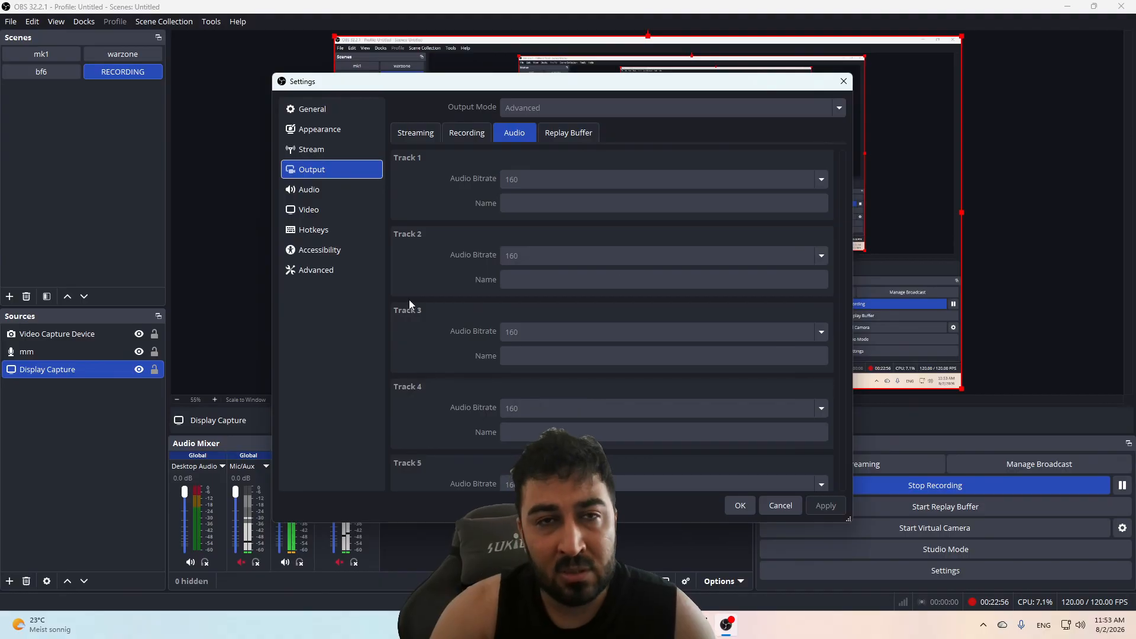
{"action": "left_click", "coordinate": [547, 133]}
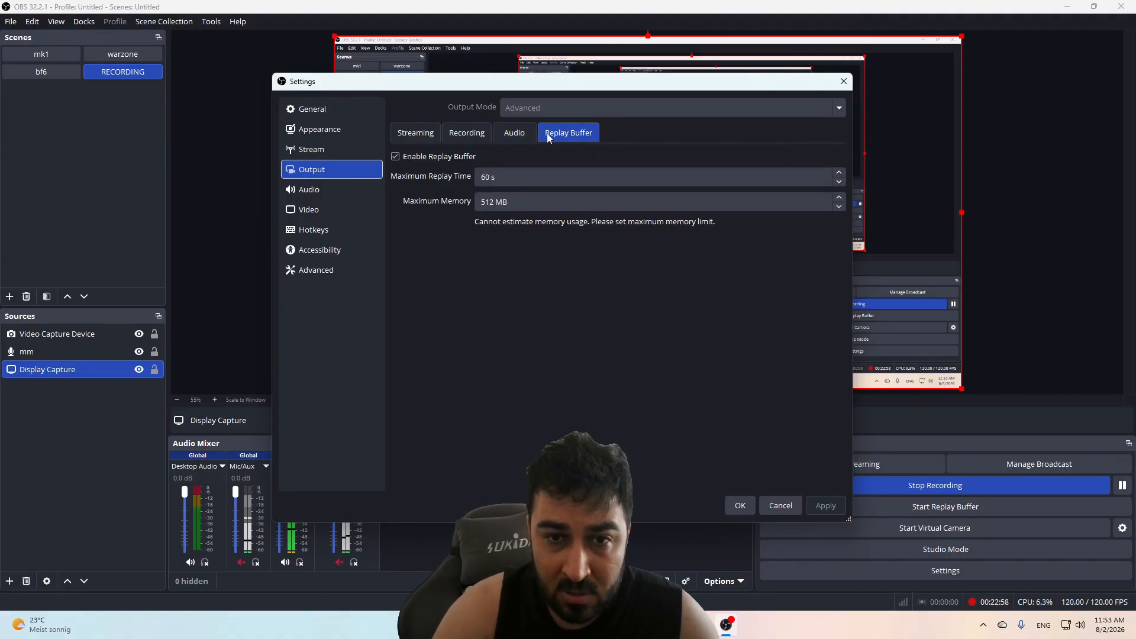
{"action": "mouse_move", "coordinate": [569, 625]}
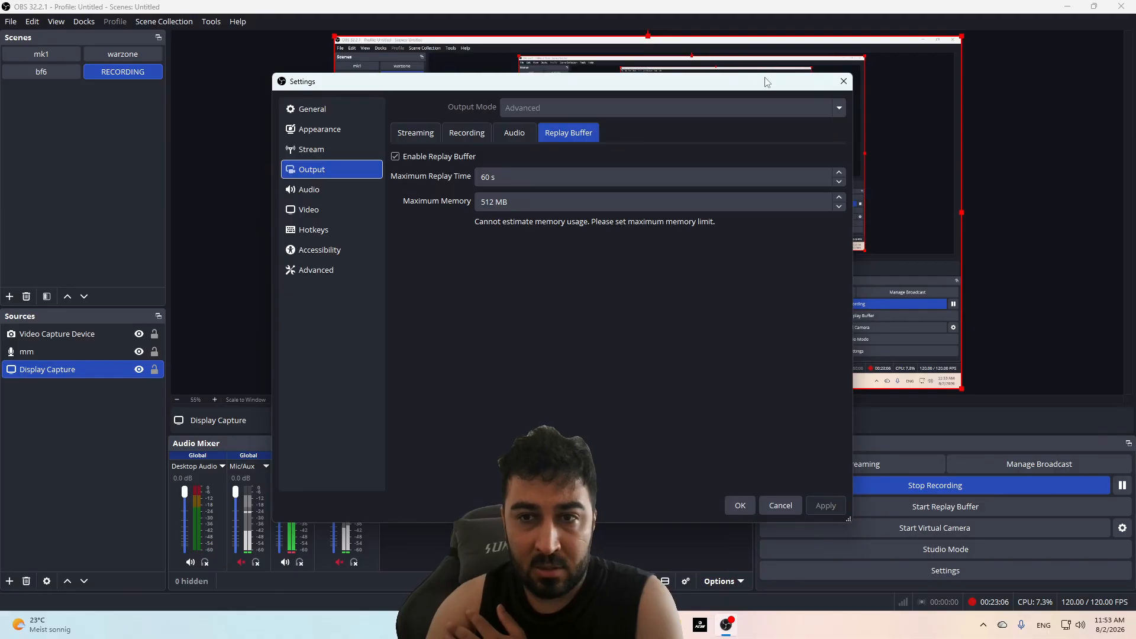
{"action": "left_click_drag", "start_coordinate": [753, 87], "coordinate": [559, 30]}
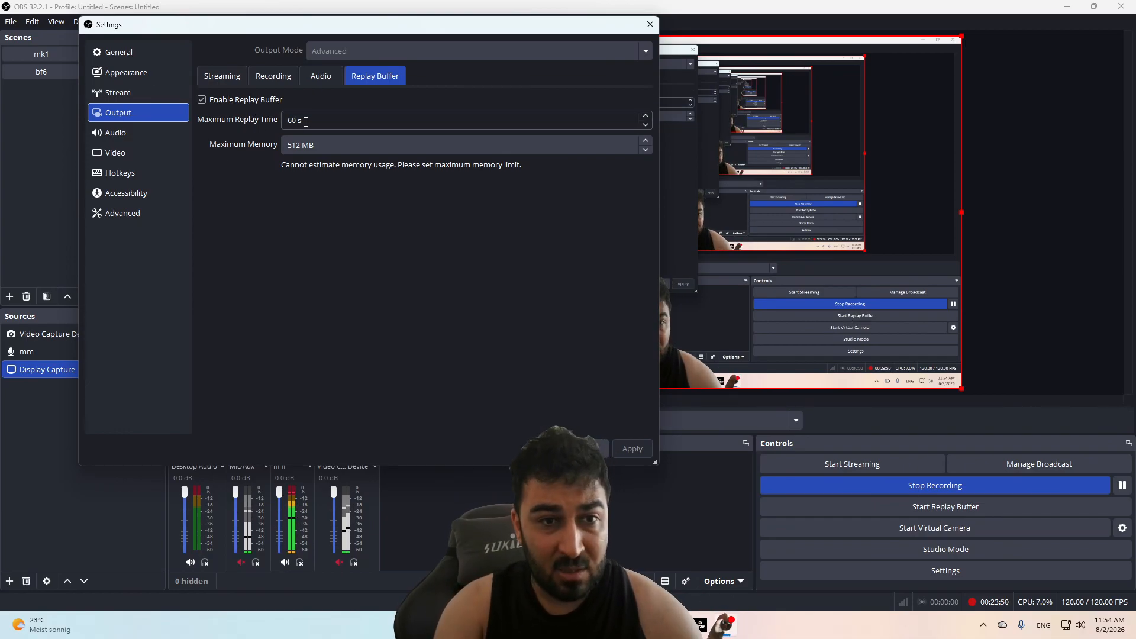
{"action": "left_click", "coordinate": [646, 125]}
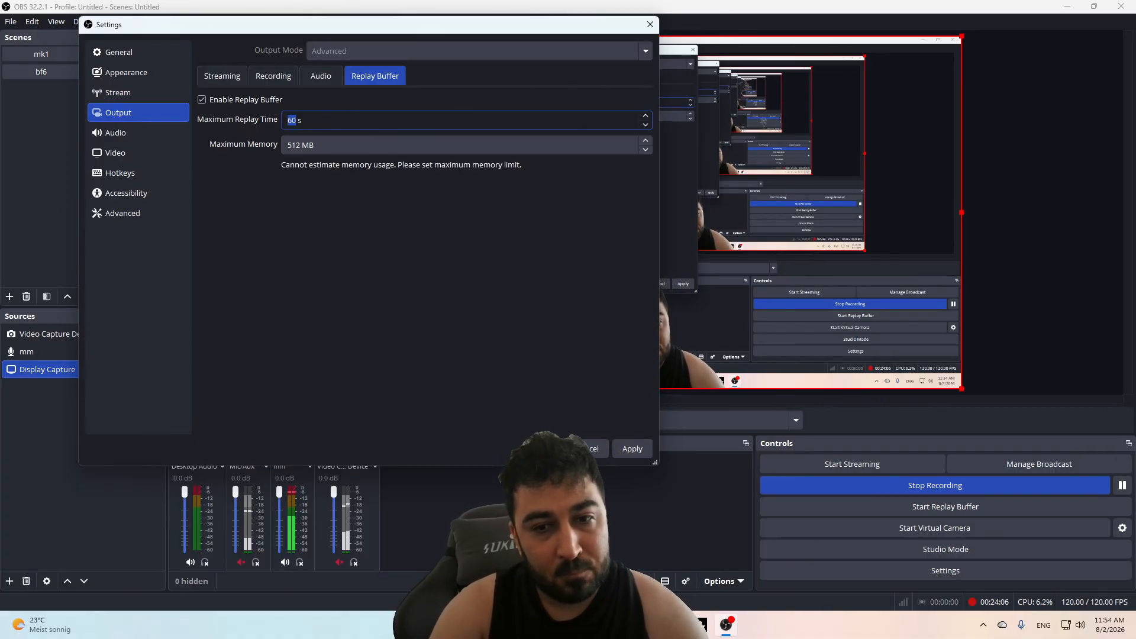
{"action": "left_click", "coordinate": [592, 448]}
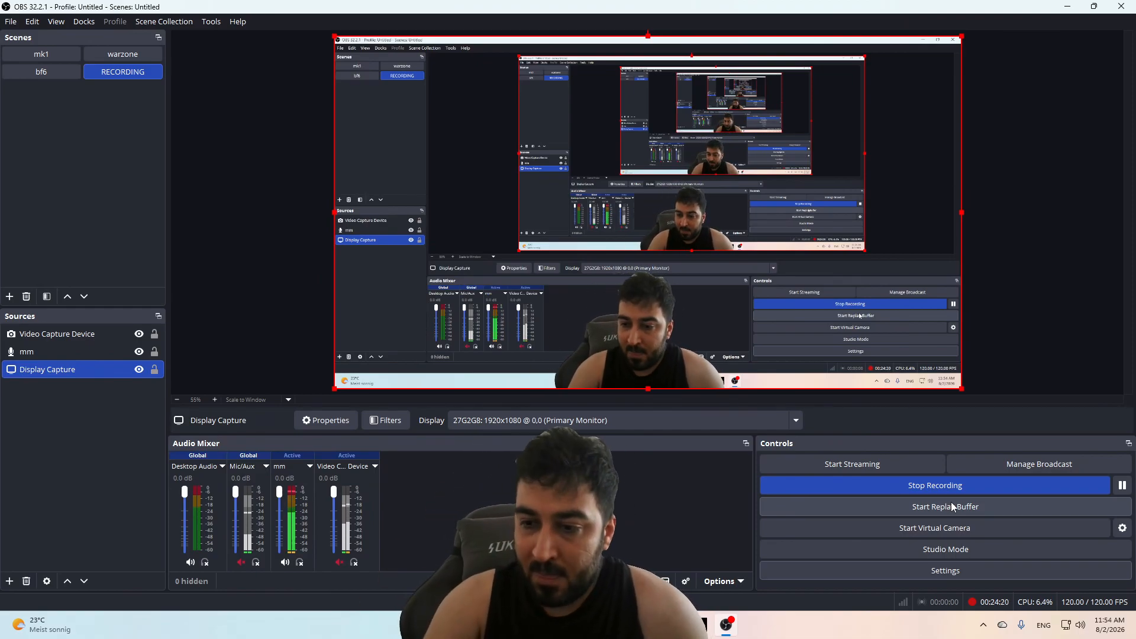
Step: Reopen the output settings and revisit the replay buffer options
{"action": "left_click", "coordinate": [956, 571]}
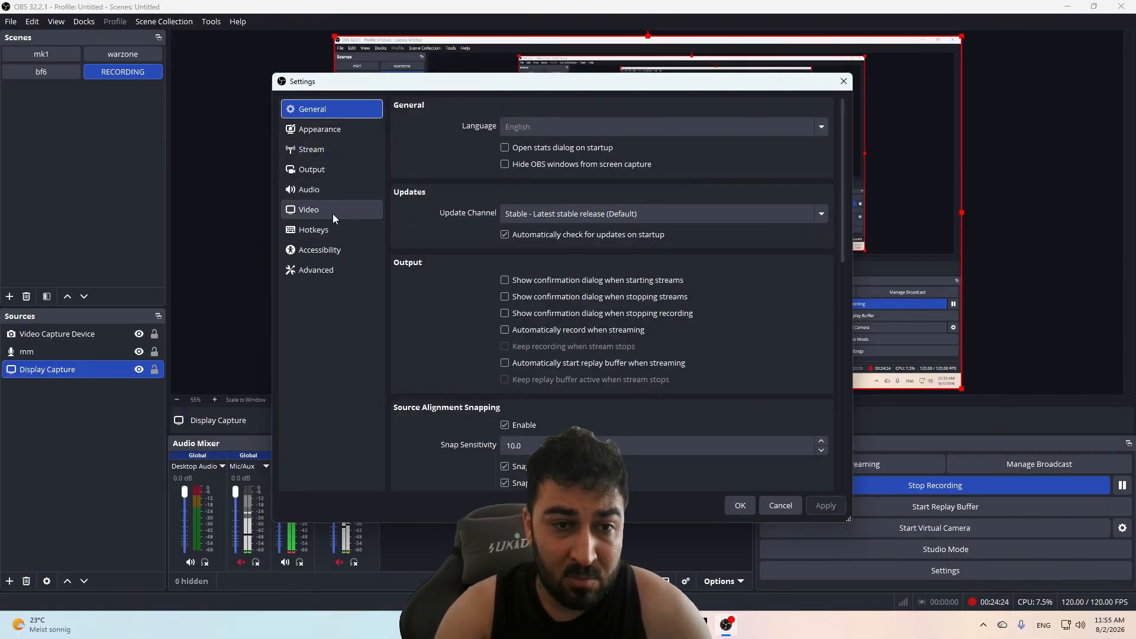
{"action": "left_click", "coordinate": [323, 169]}
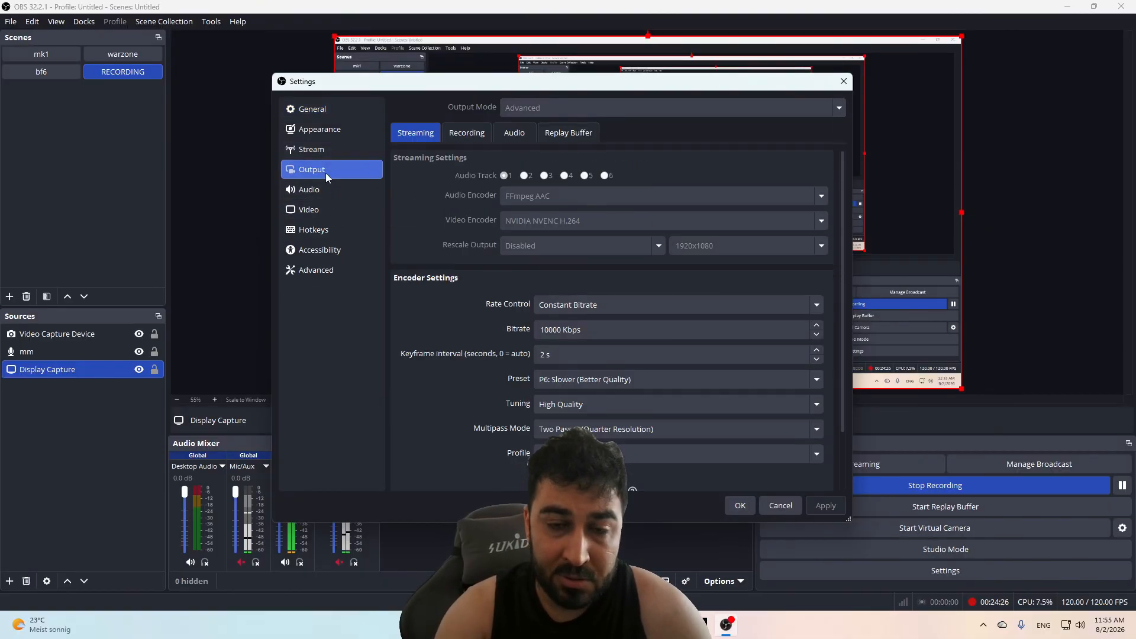
{"action": "left_click", "coordinate": [569, 133]}
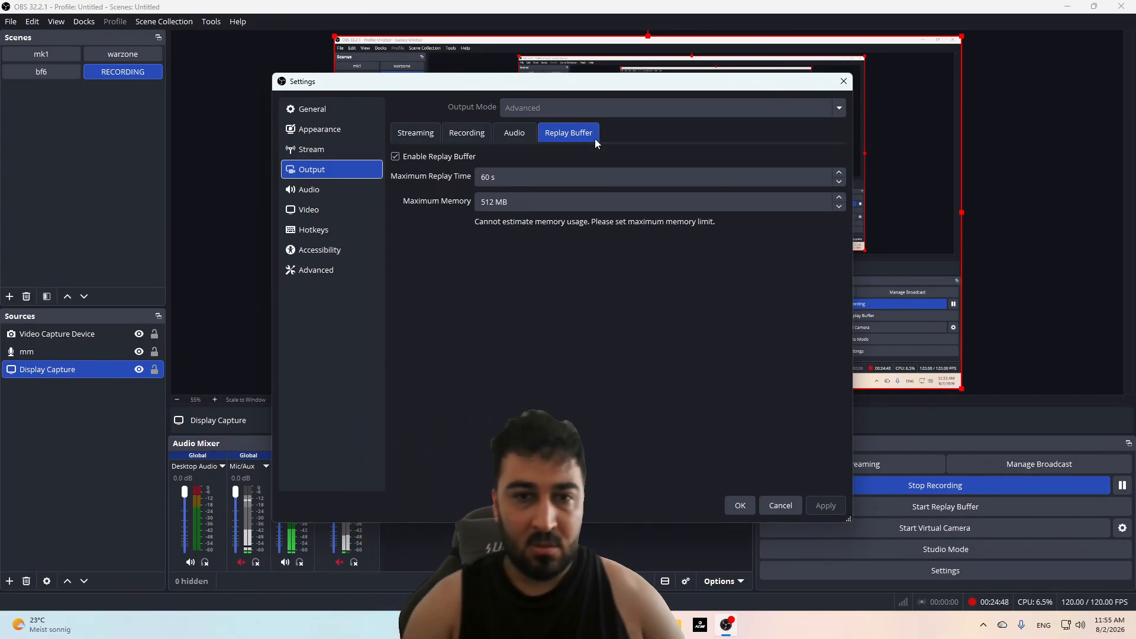
Step: Examine the audio settings for global devices, meters, monitoring and the push-to-mute and push-to-talk options of each source
{"action": "left_click", "coordinate": [351, 197]}
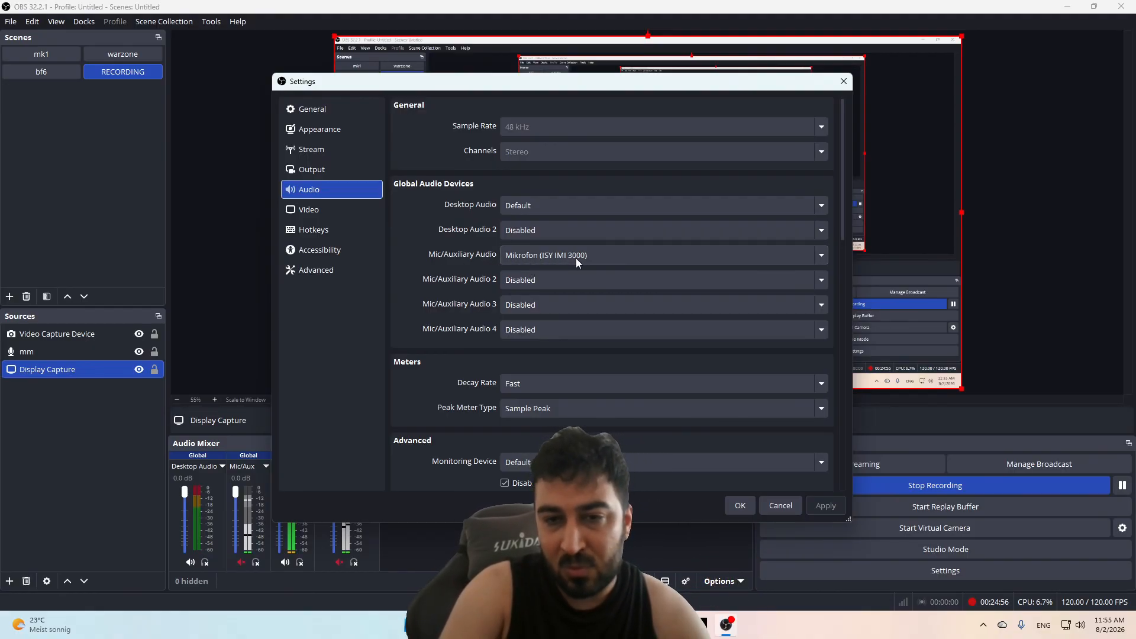
{"action": "scroll", "coordinate": [482, 390], "scroll_direction": "down", "scroll_amount": 4}
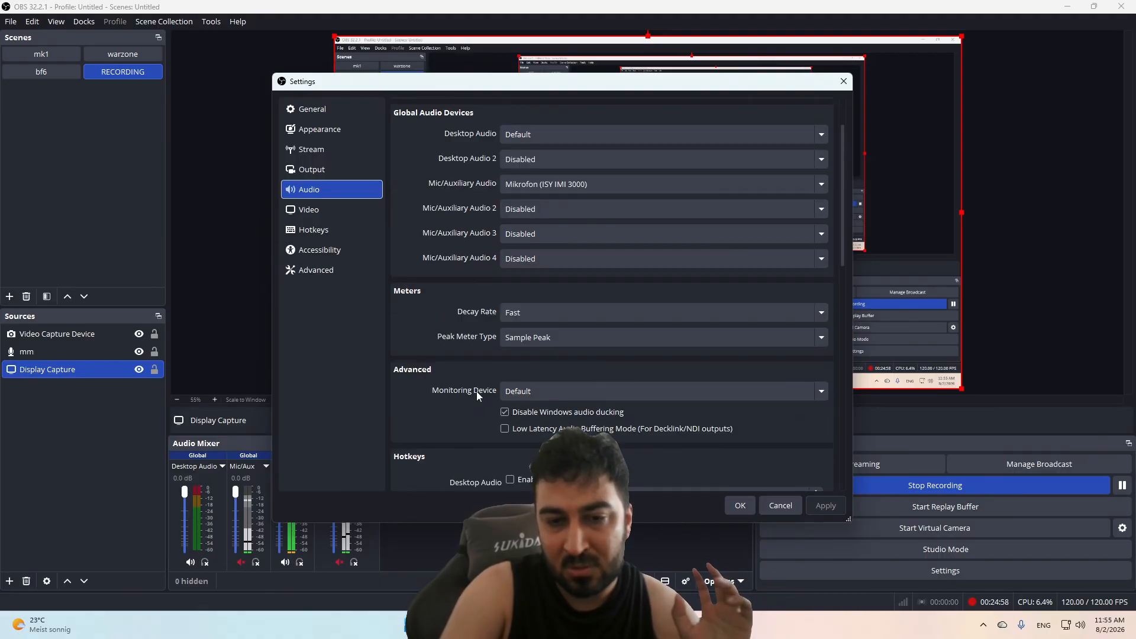
{"action": "scroll", "coordinate": [467, 407], "scroll_direction": "down", "scroll_amount": 8}
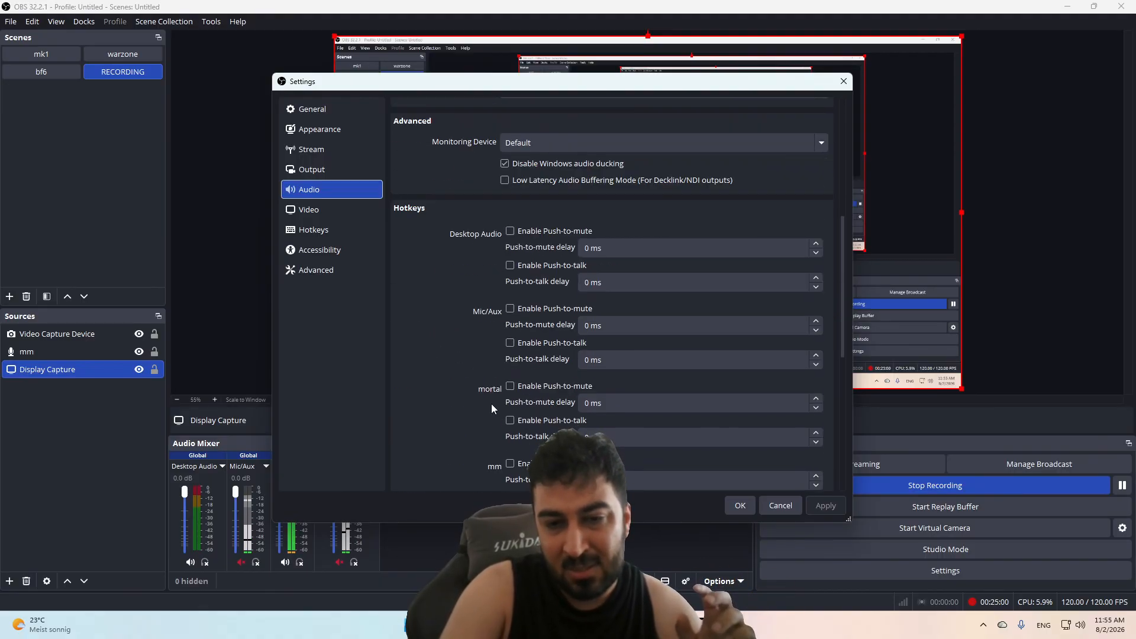
{"action": "scroll", "coordinate": [482, 399], "scroll_direction": "up", "scroll_amount": 7}
{"action": "scroll", "coordinate": [471, 391], "scroll_direction": "down", "scroll_amount": 9}
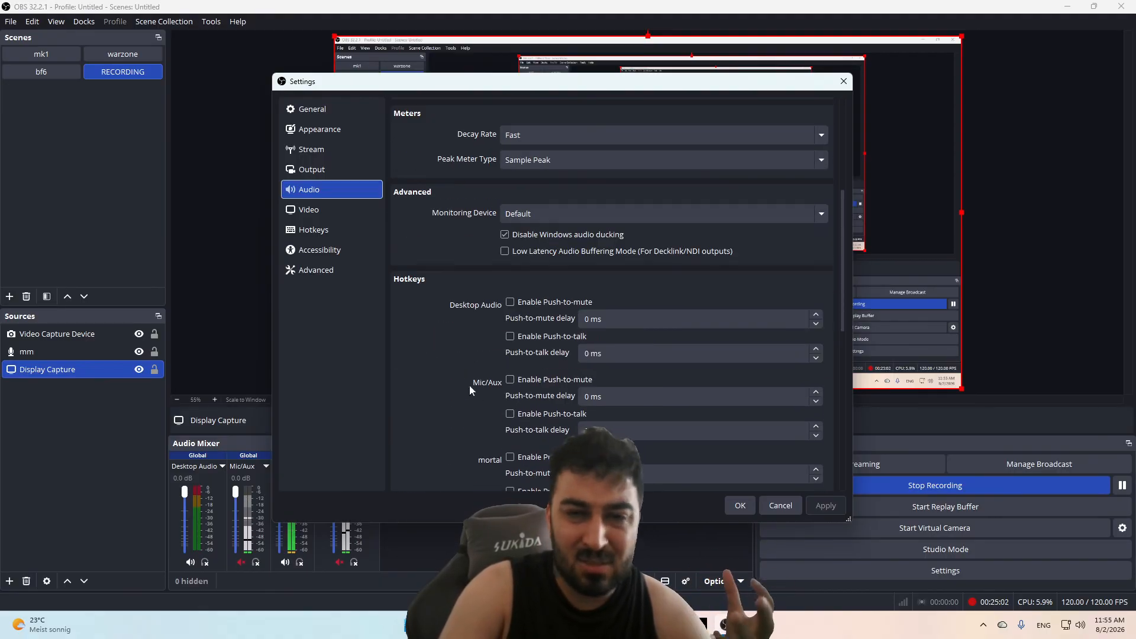
{"action": "scroll", "coordinate": [457, 406], "scroll_direction": "down", "scroll_amount": 3}
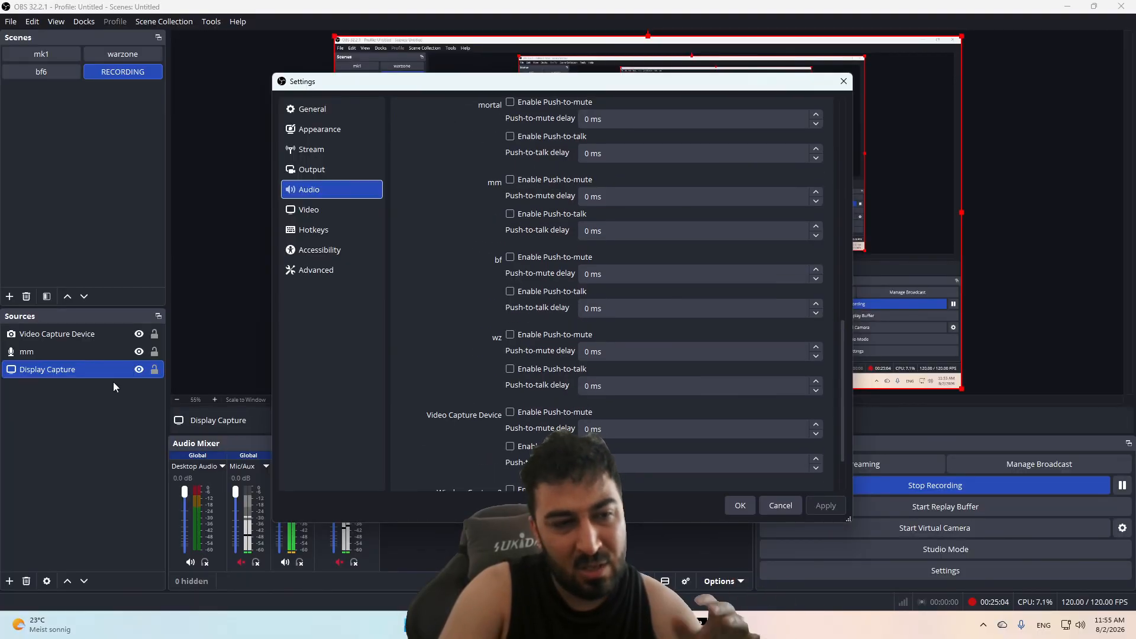
{"action": "scroll", "coordinate": [455, 264], "scroll_direction": "up", "scroll_amount": 12}
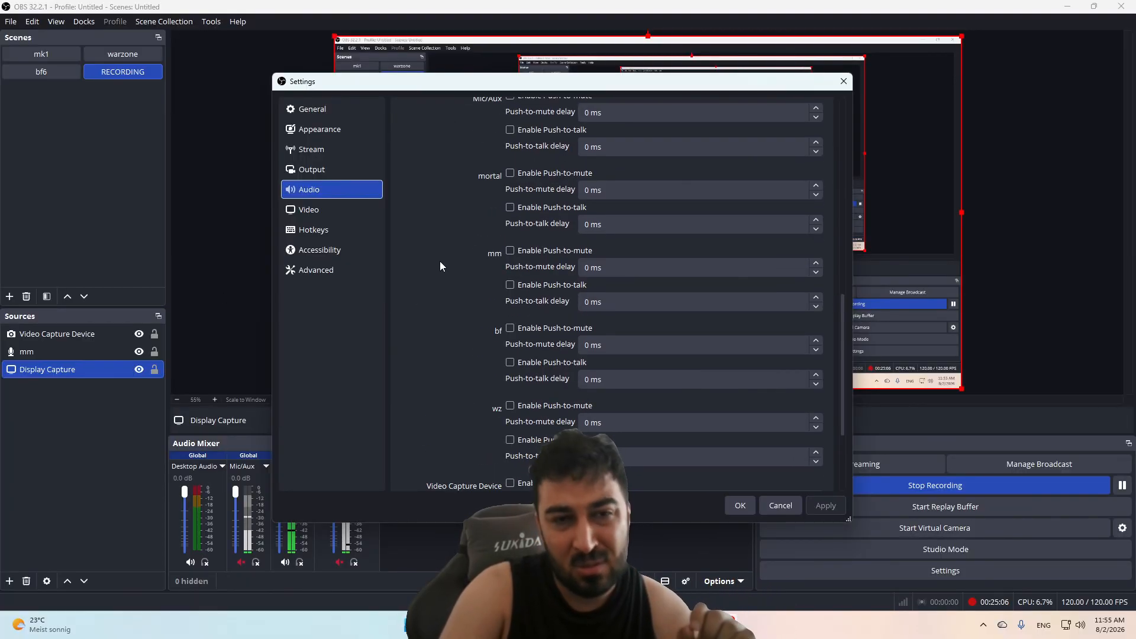
{"action": "scroll", "coordinate": [472, 262], "scroll_direction": "up", "scroll_amount": 3}
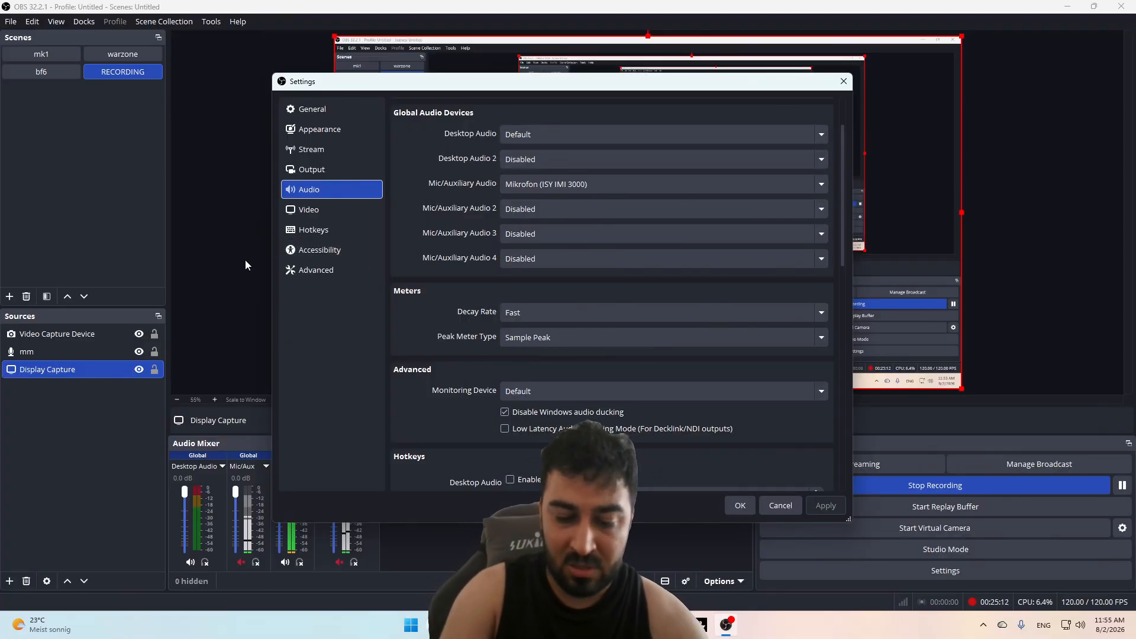
Step: Check the video settings for canvas resolution, output resolution and frame rate against the streaming and recording output settings
{"action": "left_click", "coordinate": [315, 212]}
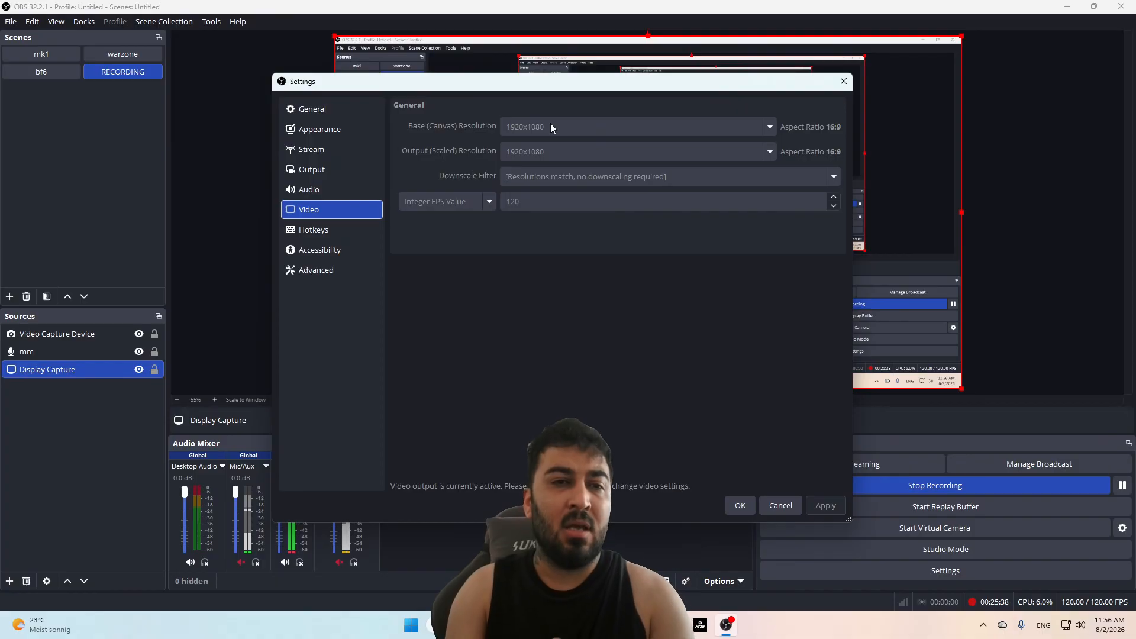
{"action": "left_click", "coordinate": [320, 175]}
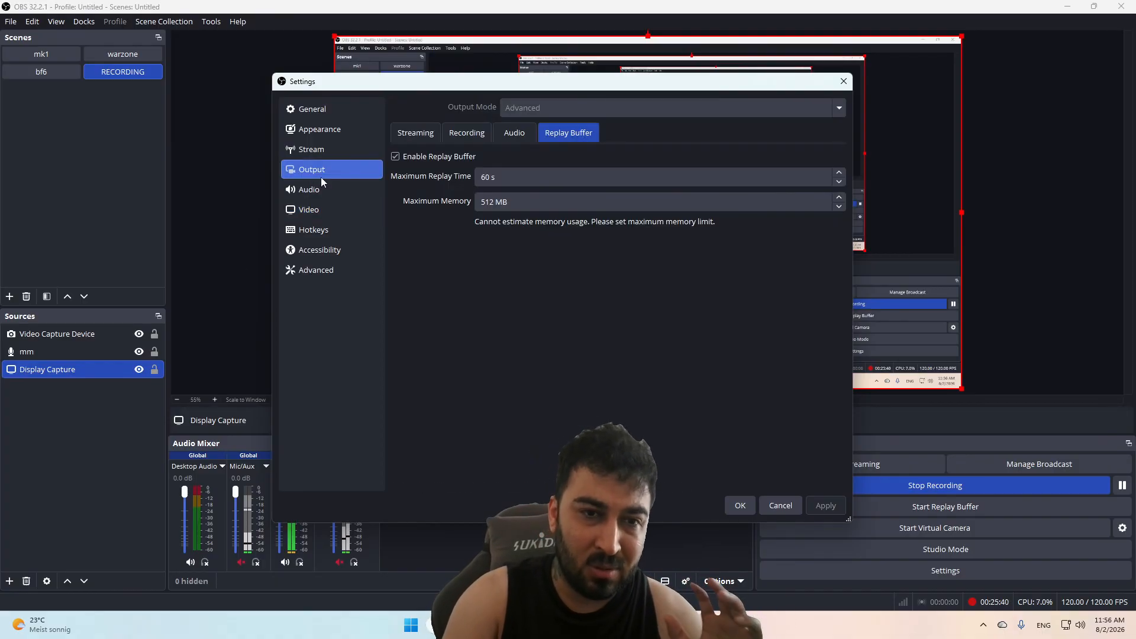
{"action": "left_click", "coordinate": [436, 132]}
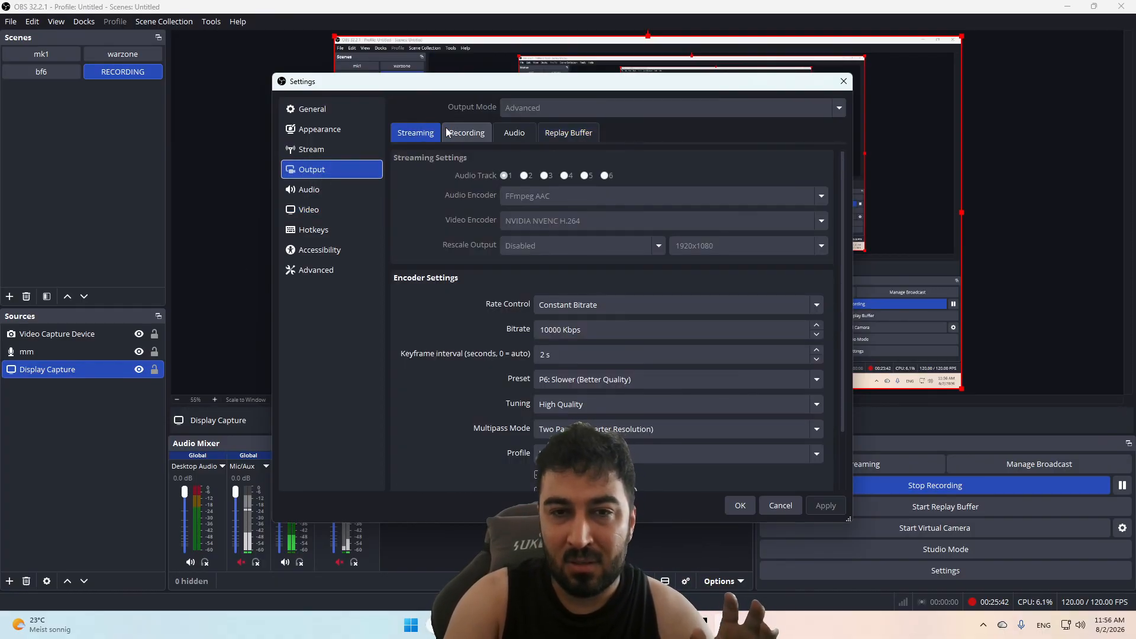
{"action": "left_click", "coordinate": [464, 135]}
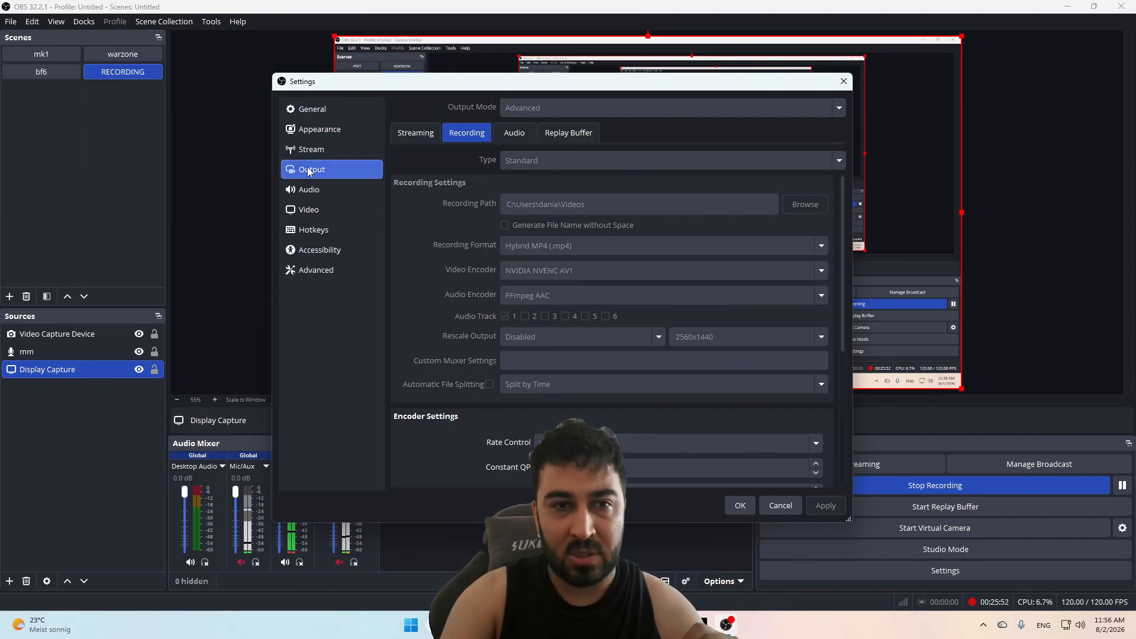
{"action": "left_click", "coordinate": [330, 211]}
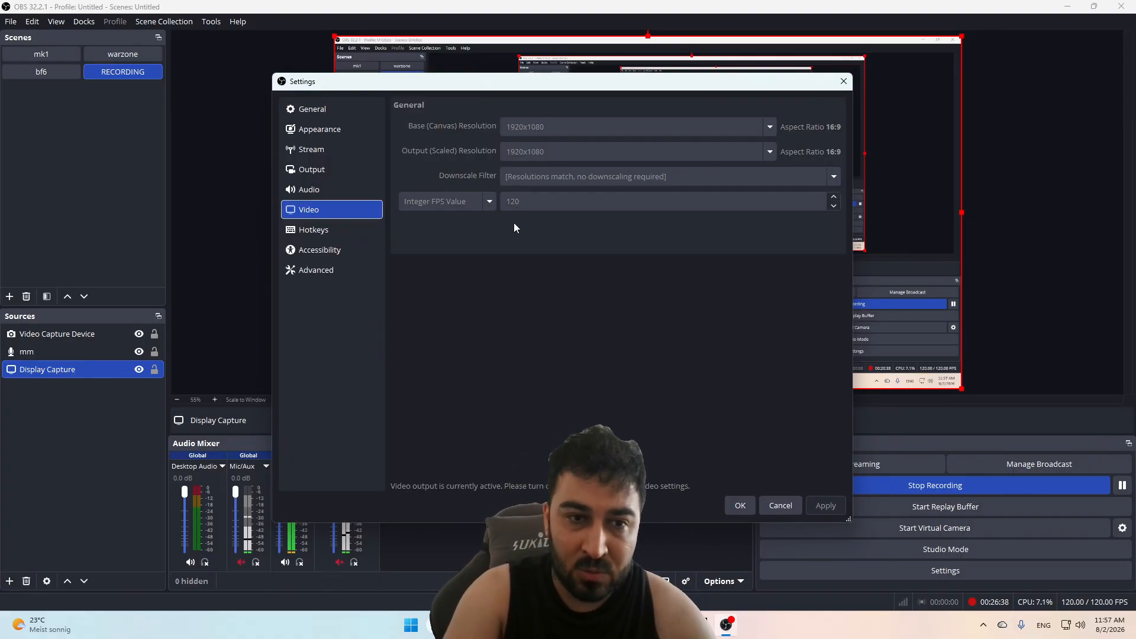
Step: Review the hotkey assignments for starting and stopping streaming, recording and the replay buffer
{"action": "left_click", "coordinate": [358, 221]}
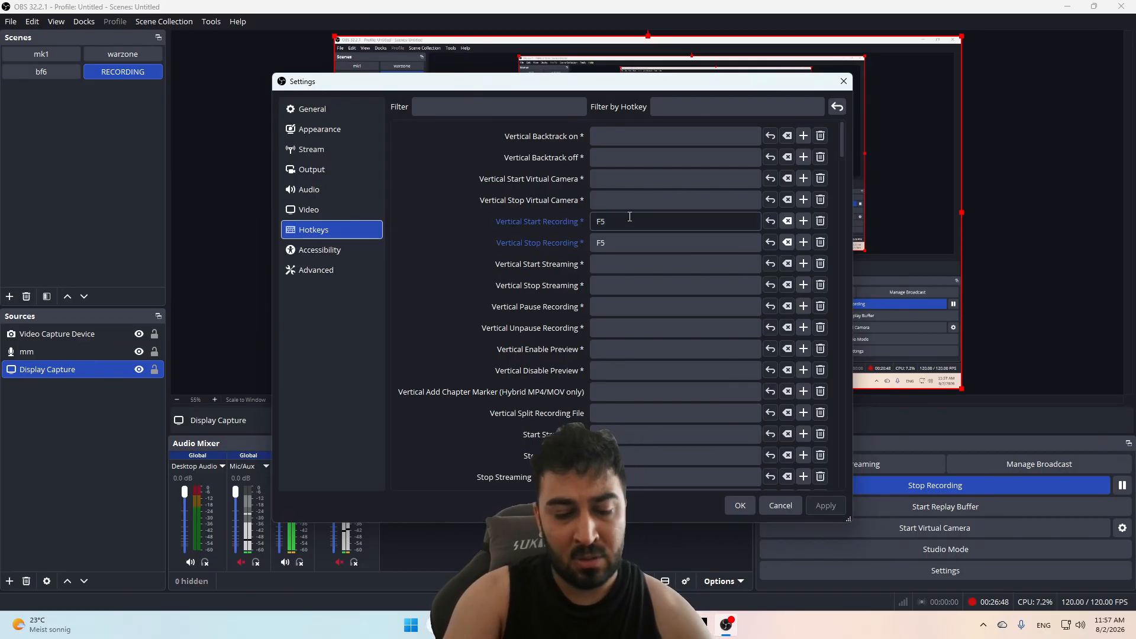
{"action": "scroll", "coordinate": [612, 315], "scroll_direction": "down", "scroll_amount": 3}
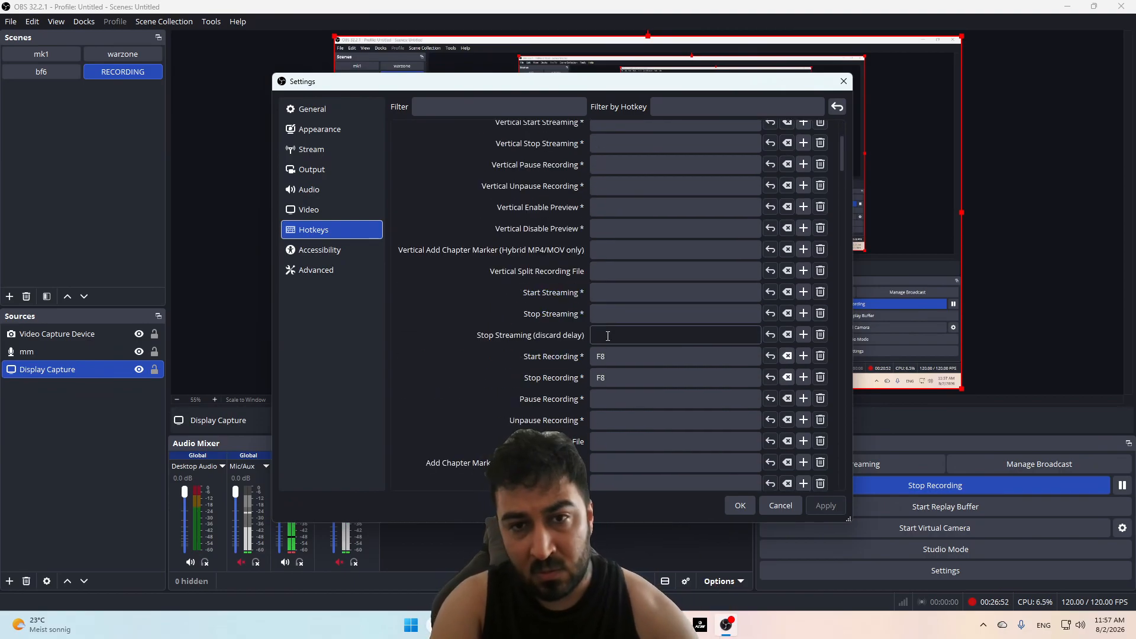
{"action": "scroll", "coordinate": [567, 304], "scroll_direction": "down", "scroll_amount": 2}
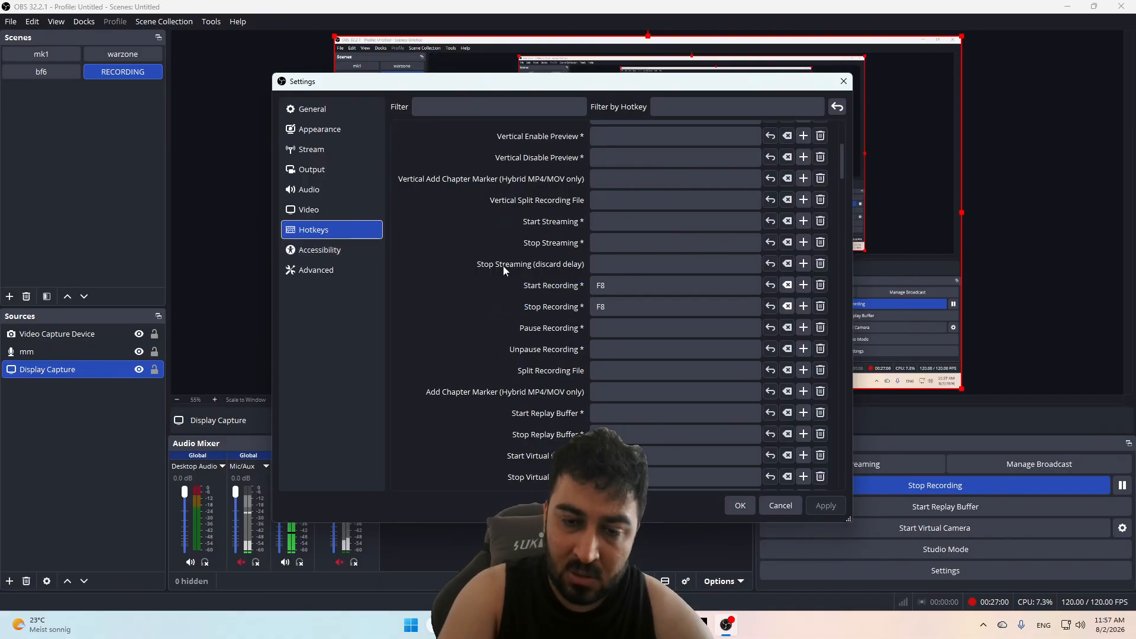
{"action": "mouse_move", "coordinate": [606, 289]}
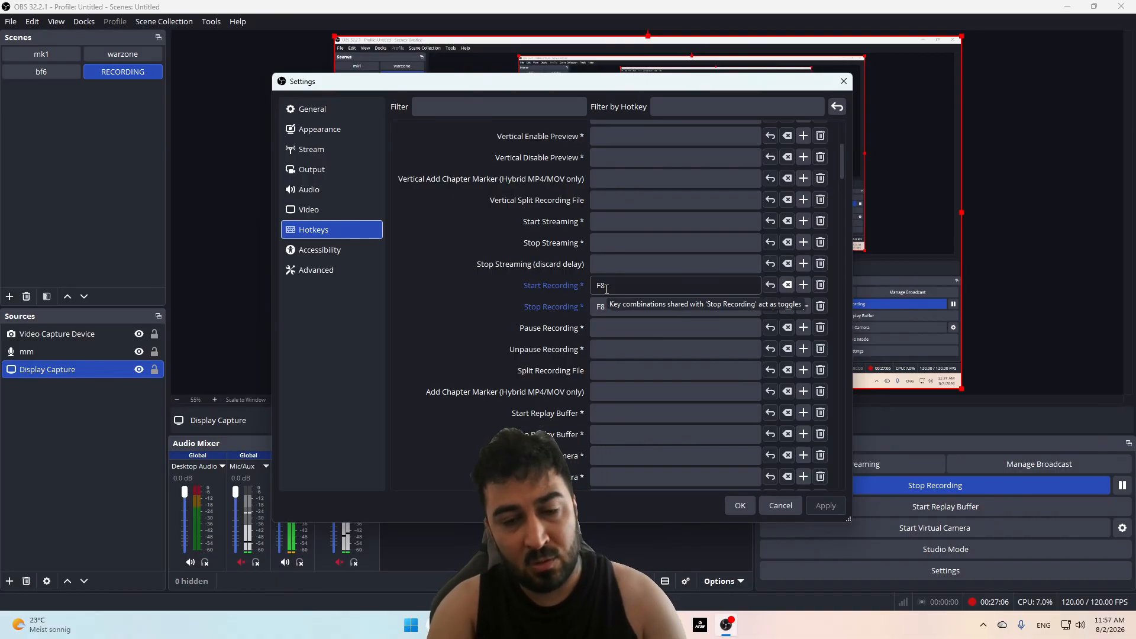
{"action": "scroll", "coordinate": [654, 363], "scroll_direction": "down", "scroll_amount": 2}
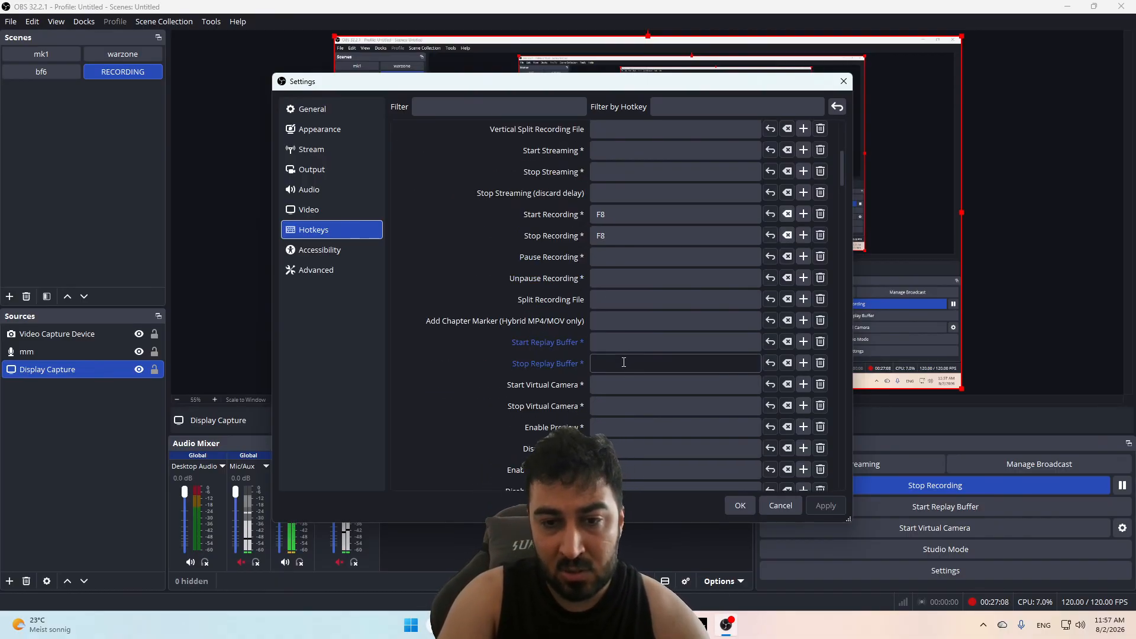
{"action": "scroll", "coordinate": [654, 363], "scroll_direction": "down", "scroll_amount": 2}
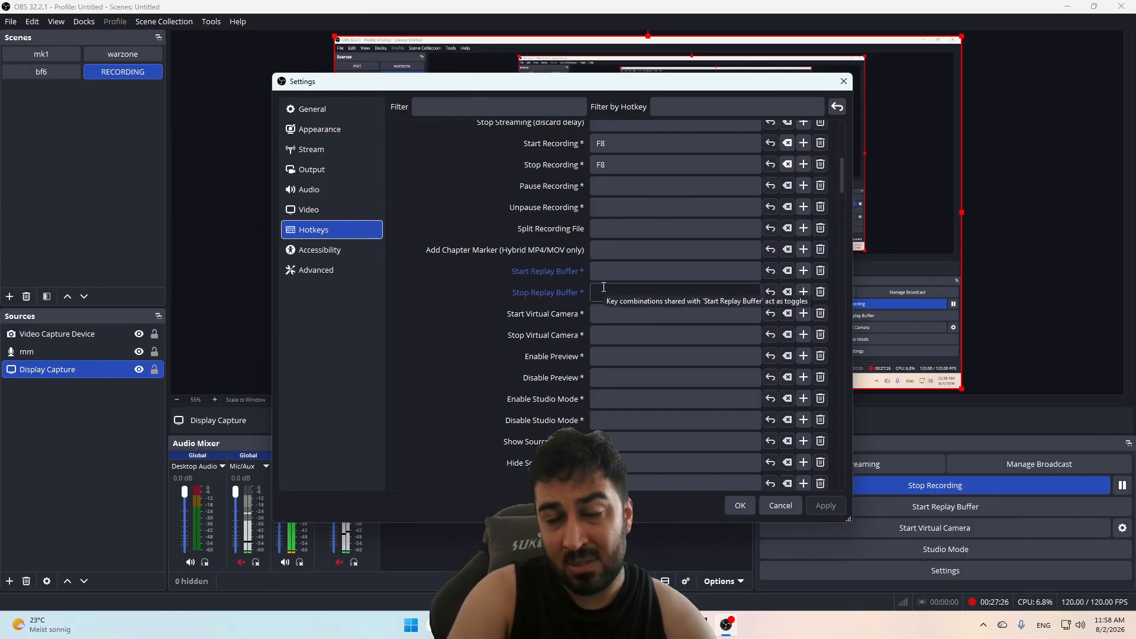
Step: Review the Save Replay hotkey field for the replay buffer and the per-scene hotkeys for switching scenes and showing or hiding sources
{"action": "scroll", "coordinate": [604, 287], "scroll_direction": "down", "scroll_amount": 10}
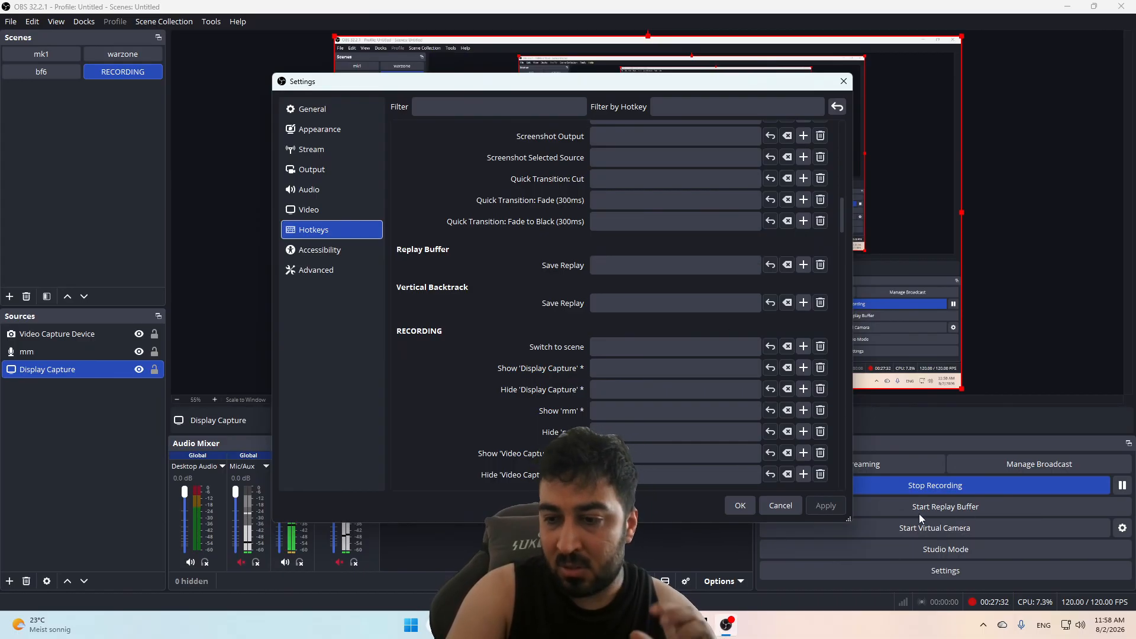
{"action": "left_click", "coordinate": [686, 266]}
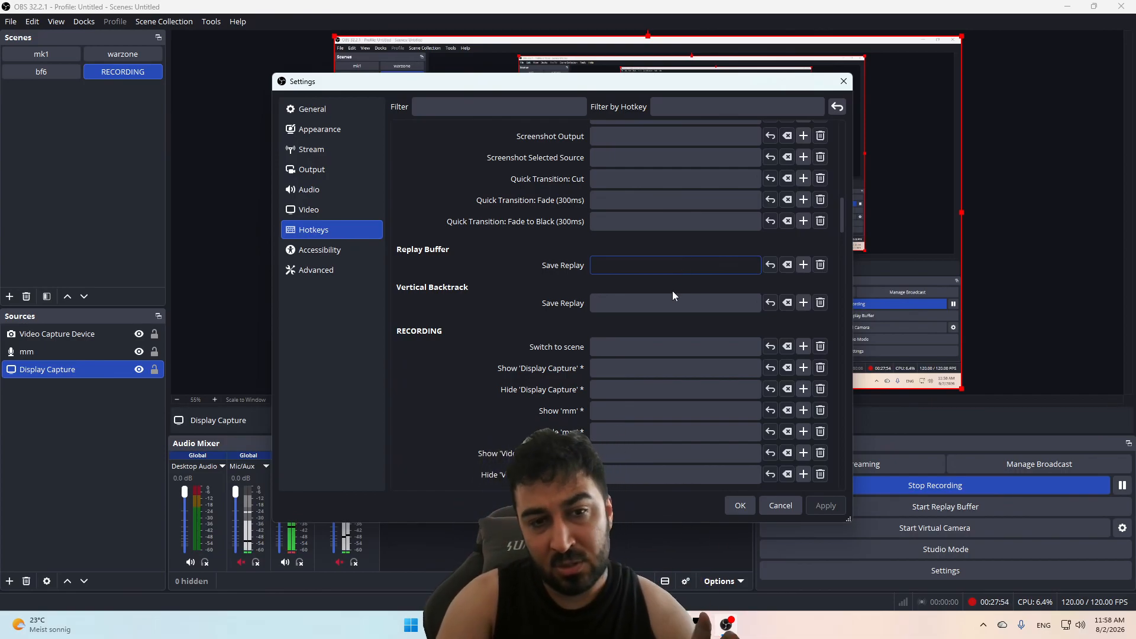
{"action": "scroll", "coordinate": [673, 296], "scroll_direction": "down", "scroll_amount": 5}
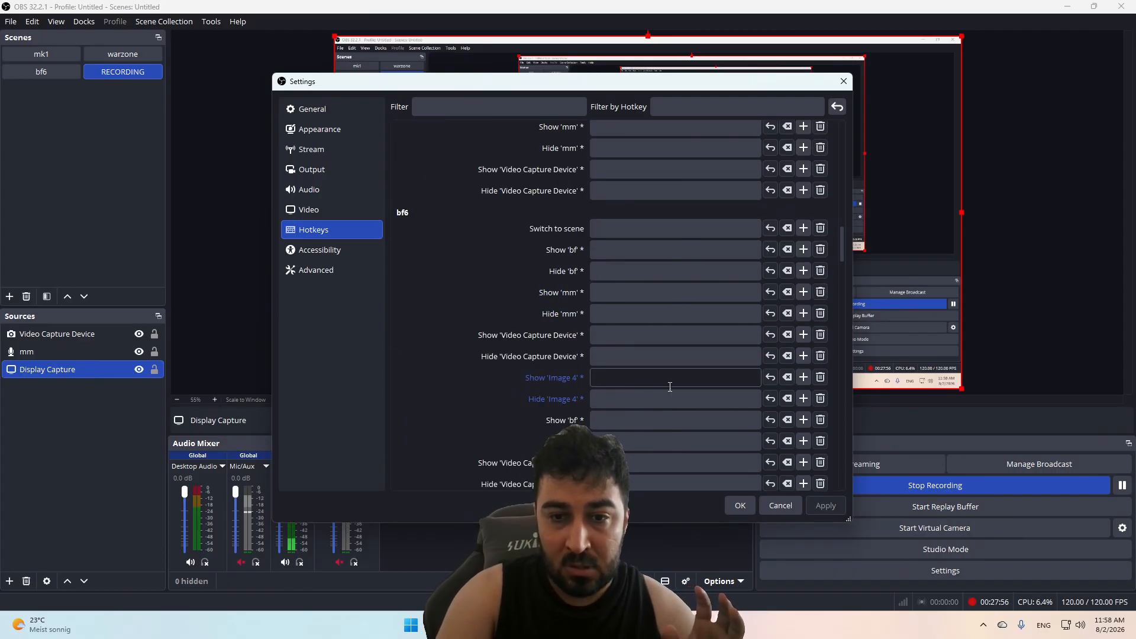
{"action": "scroll", "coordinate": [674, 380], "scroll_direction": "down", "scroll_amount": 8}
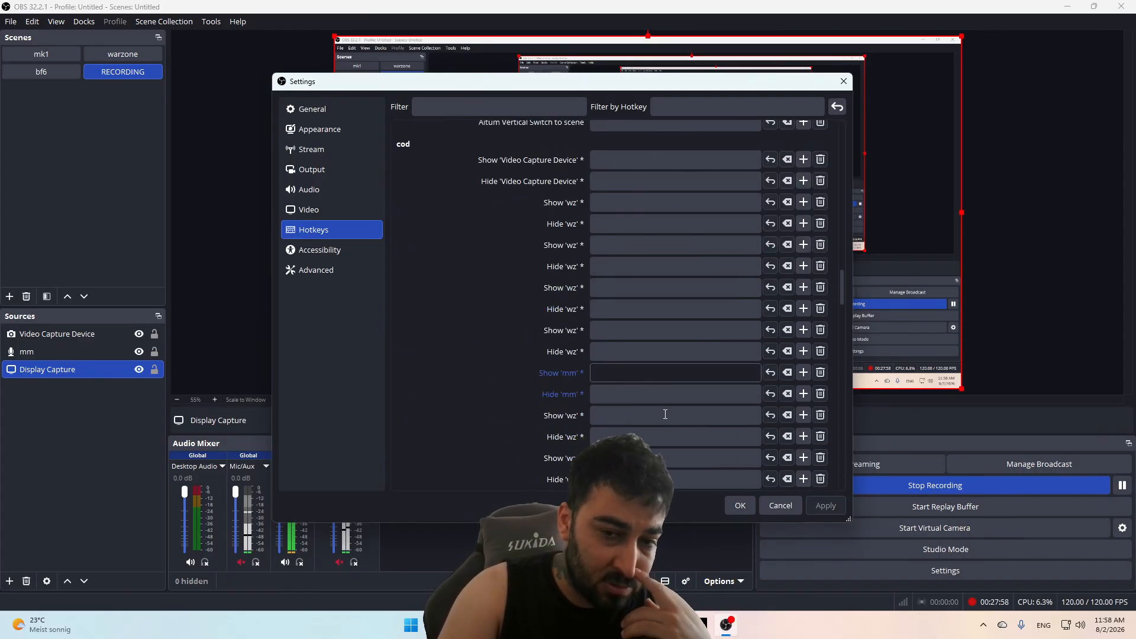
{"action": "scroll", "coordinate": [679, 286], "scroll_direction": "down", "scroll_amount": 1}
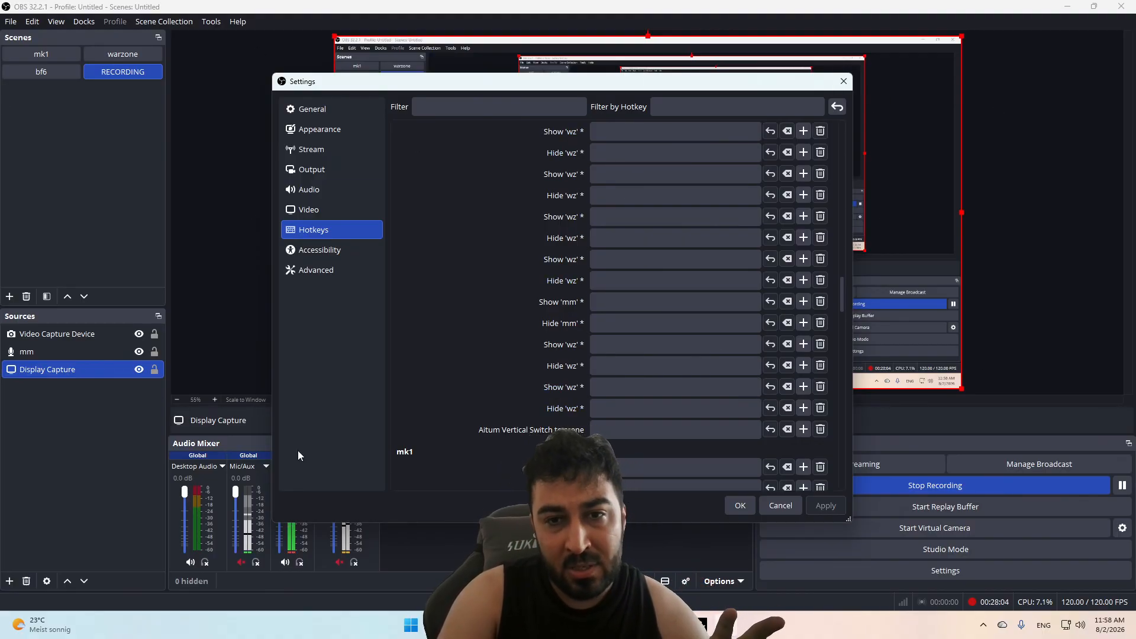
{"action": "scroll", "coordinate": [613, 313], "scroll_direction": "down", "scroll_amount": 2}
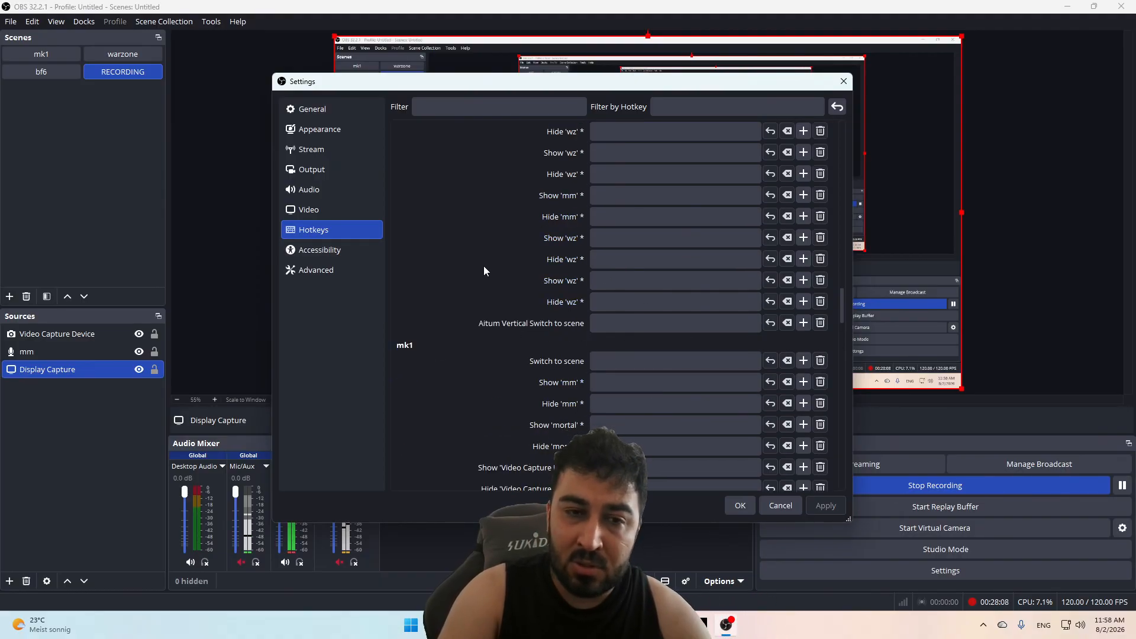
Step: Examine the accessibility color settings and the advanced settings for process priority, recording filenames, stream delay, automatic reconnect, network and hotkey focus
{"action": "left_click", "coordinate": [335, 254]}
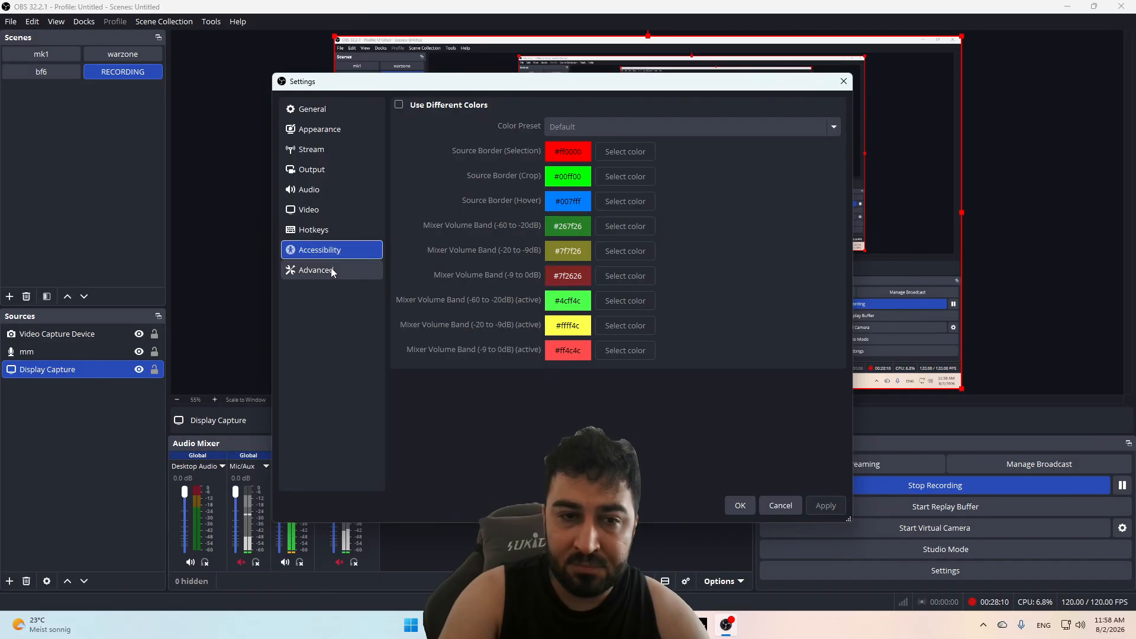
{"action": "left_click", "coordinate": [318, 271]}
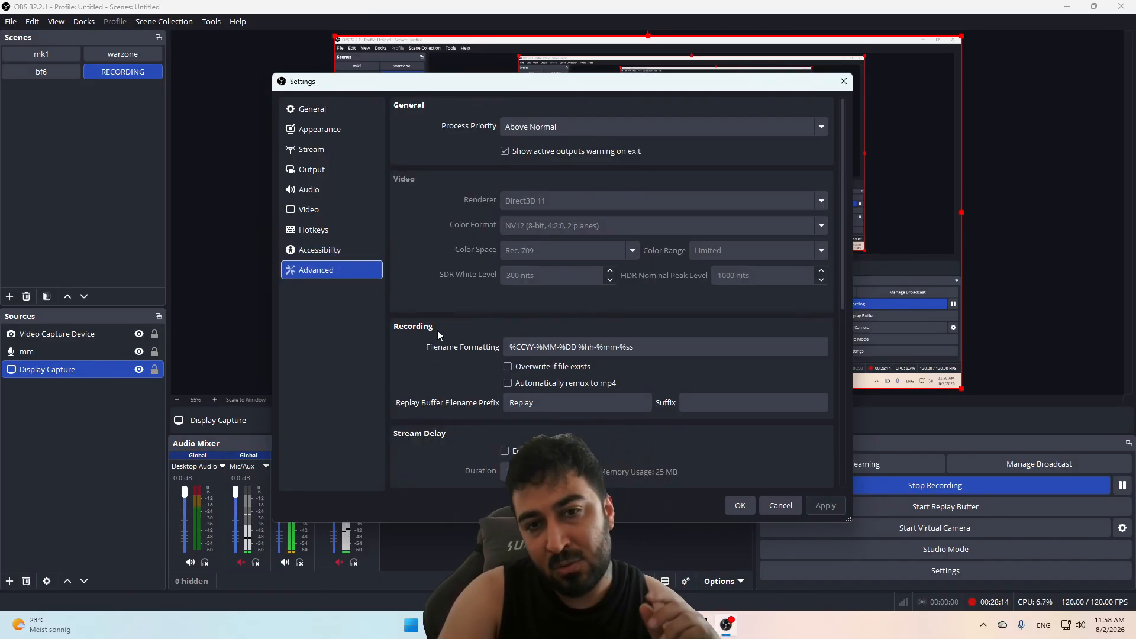
{"action": "scroll", "coordinate": [473, 340], "scroll_direction": "down", "scroll_amount": 3}
{"action": "scroll", "coordinate": [489, 345], "scroll_direction": "down", "scroll_amount": 6}
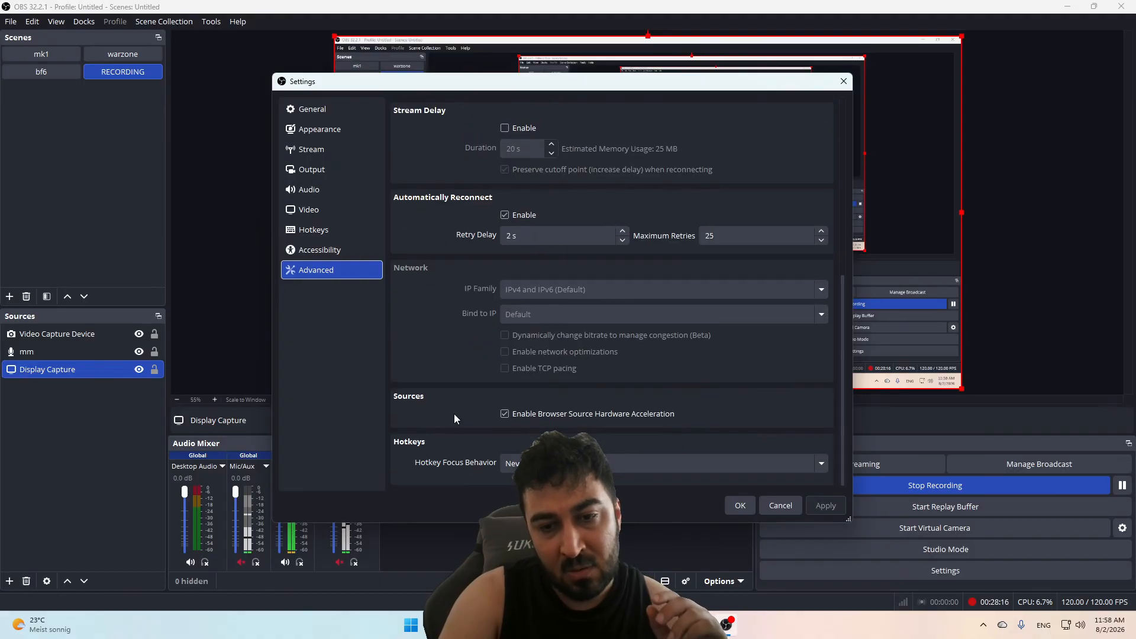
Step: Close the settings without changing anything and restore the maximized main window to its smaller size
{"action": "left_click", "coordinate": [843, 81]}
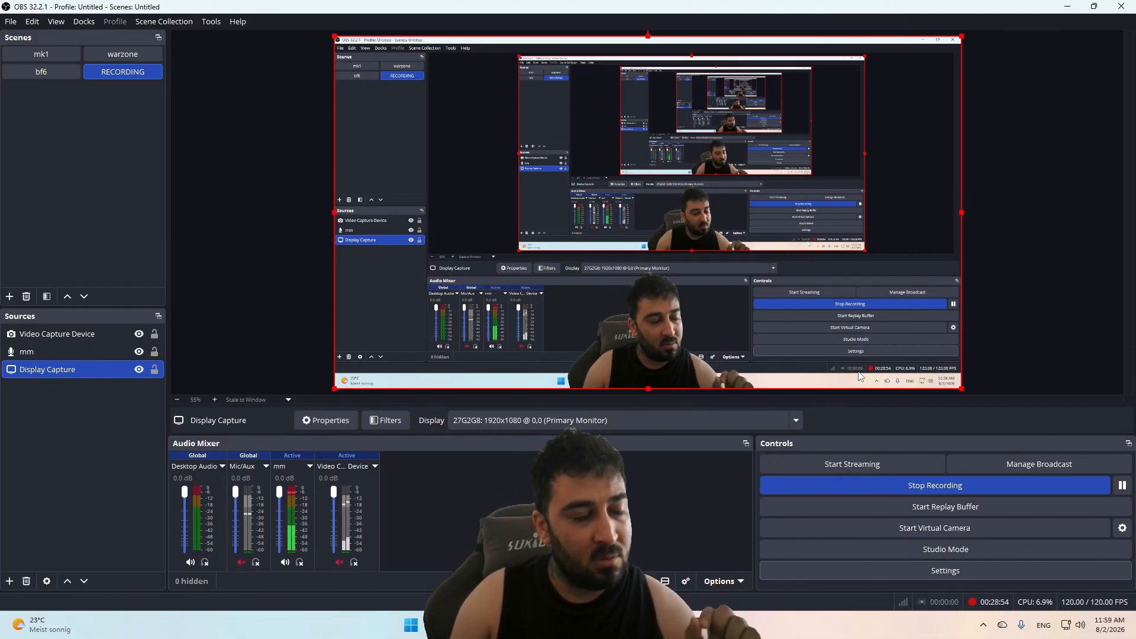
{"action": "left_click", "coordinate": [1094, 6]}
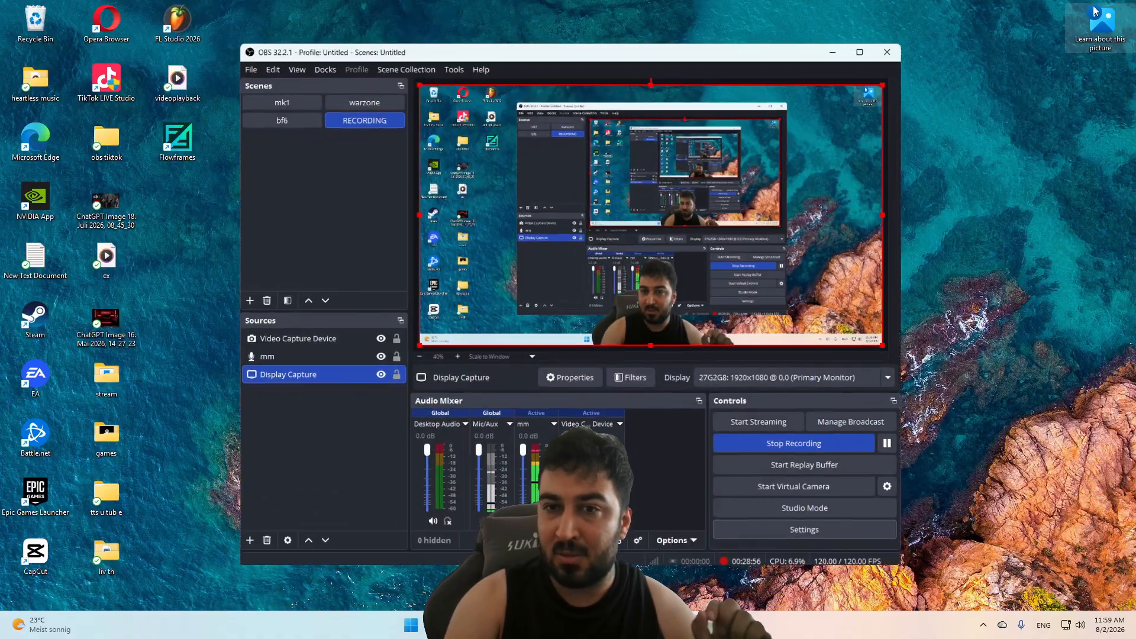